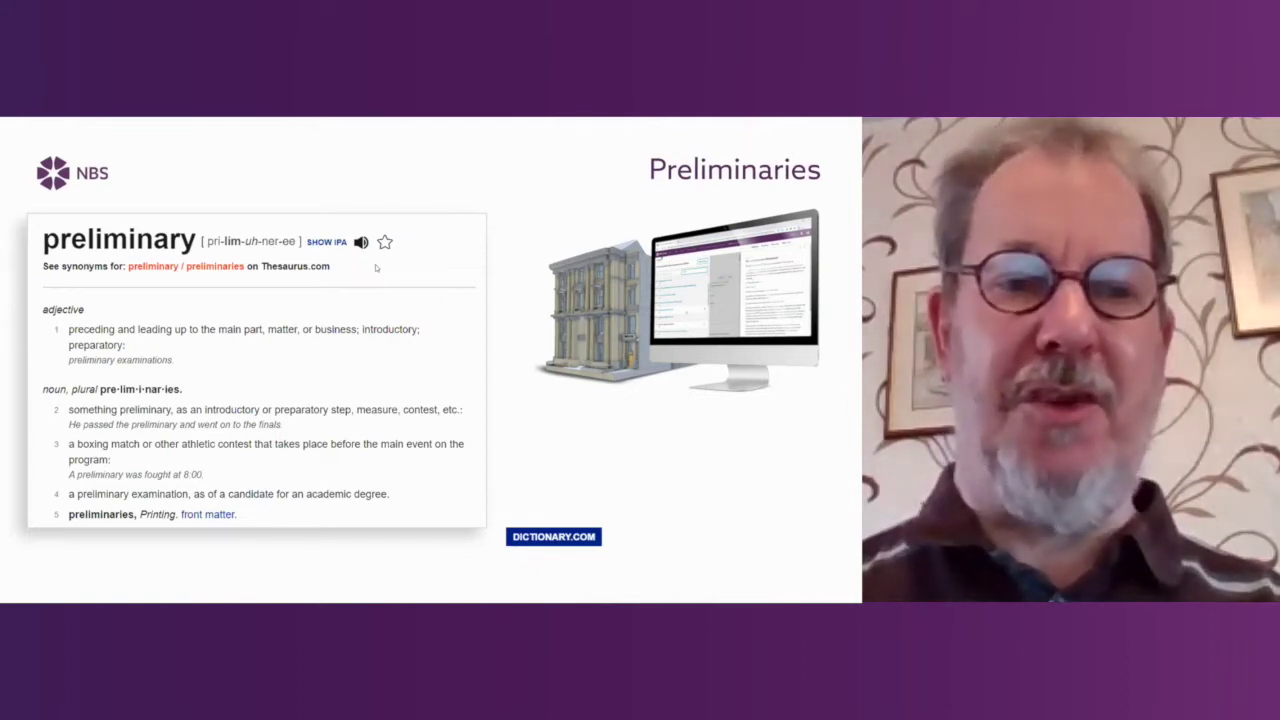
{"action": "left_click", "coordinate": [376, 268]}
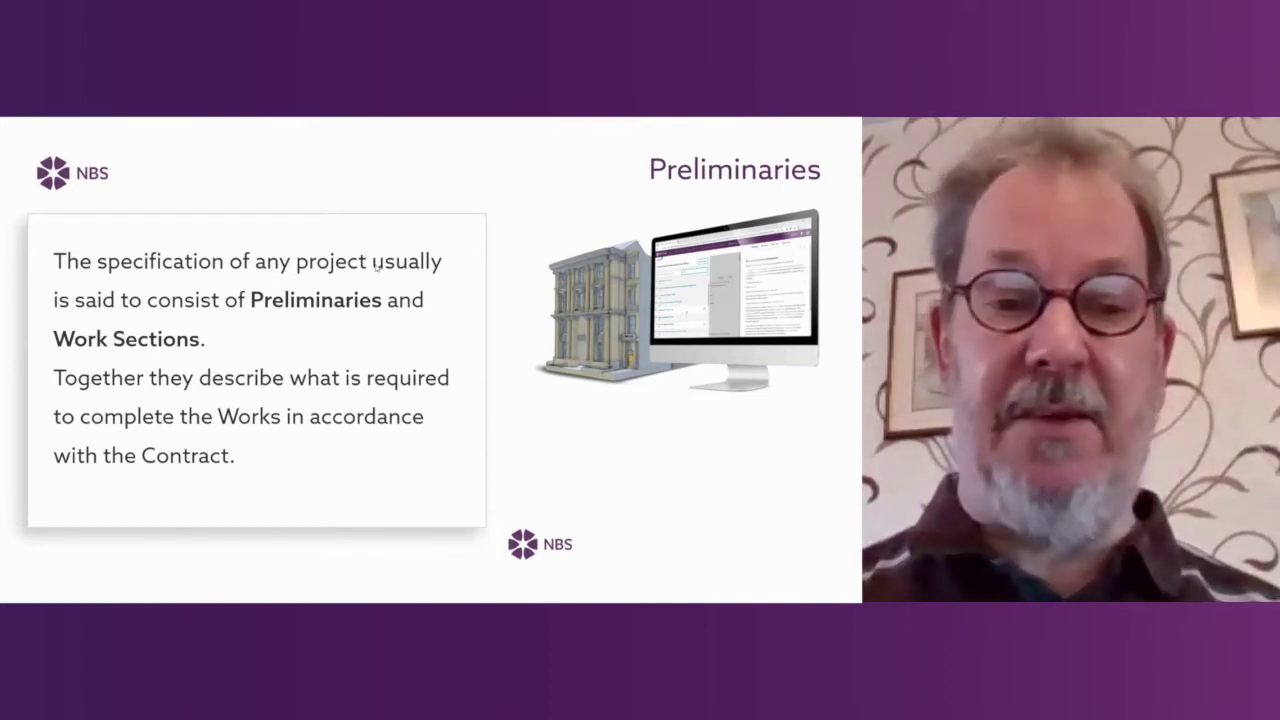
{"action": "key", "text": "Right"}
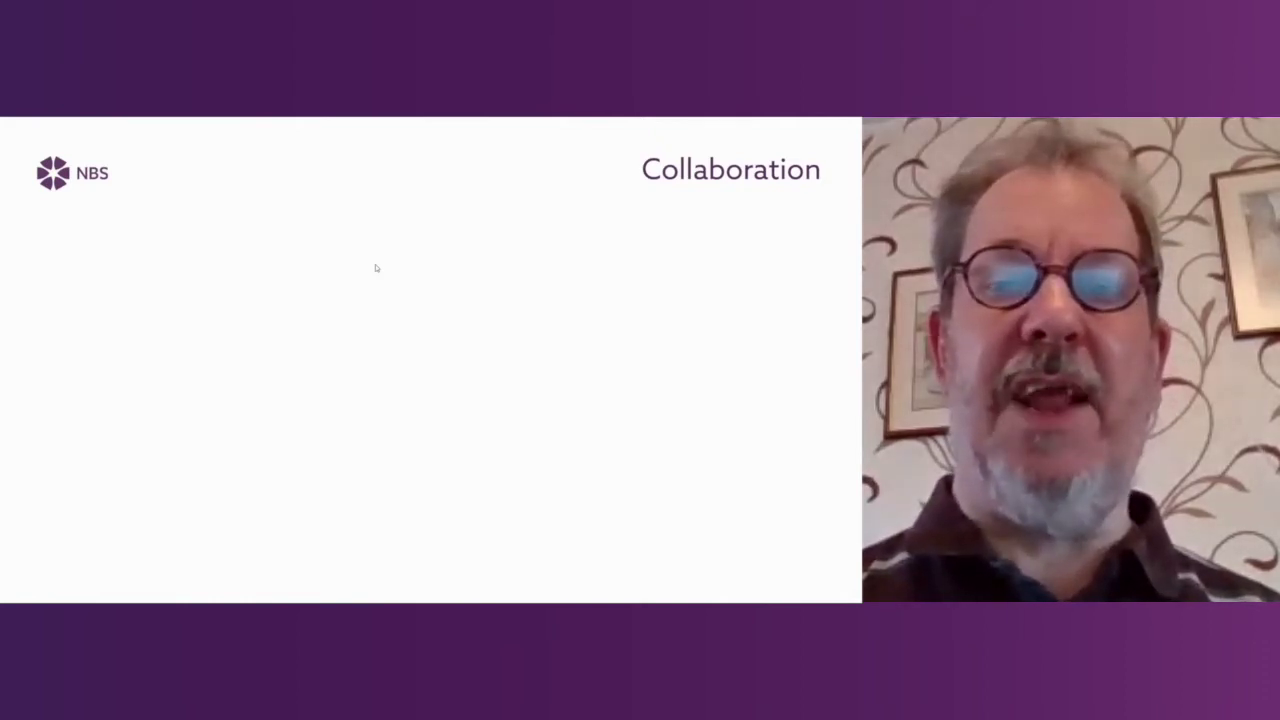
{"action": "key", "text": "Right"}
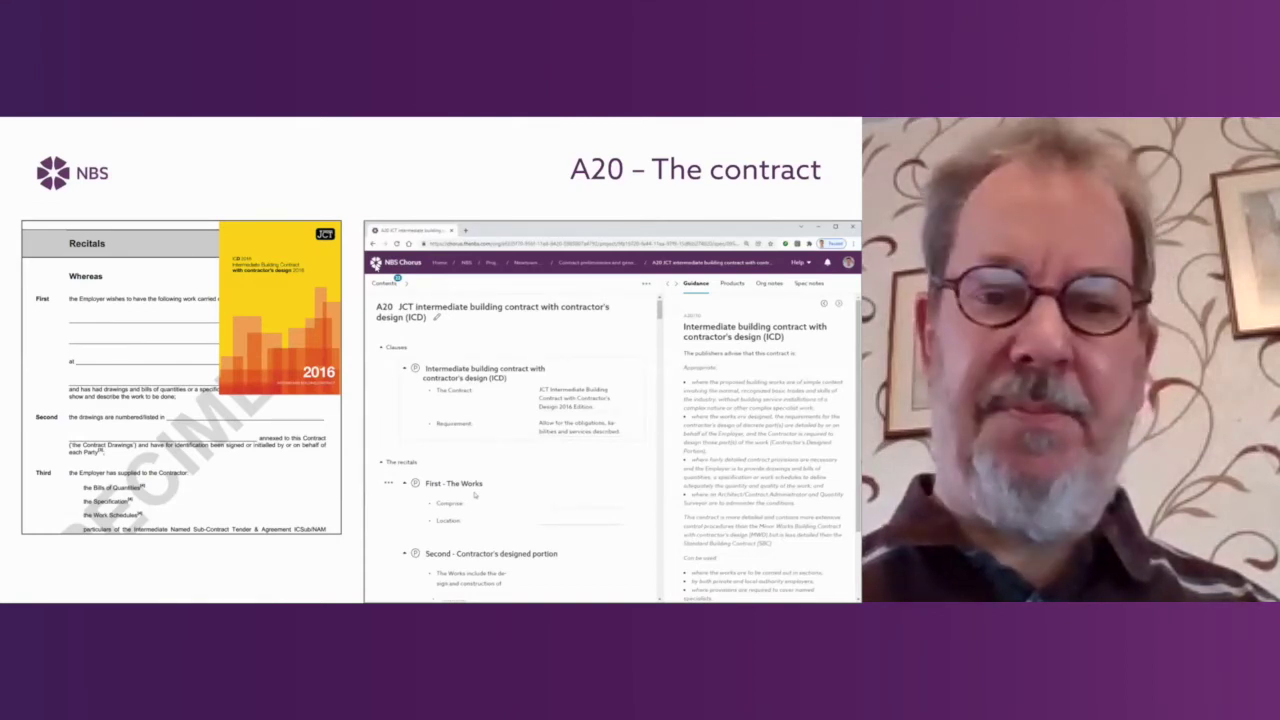
{"action": "key", "text": "Right"}
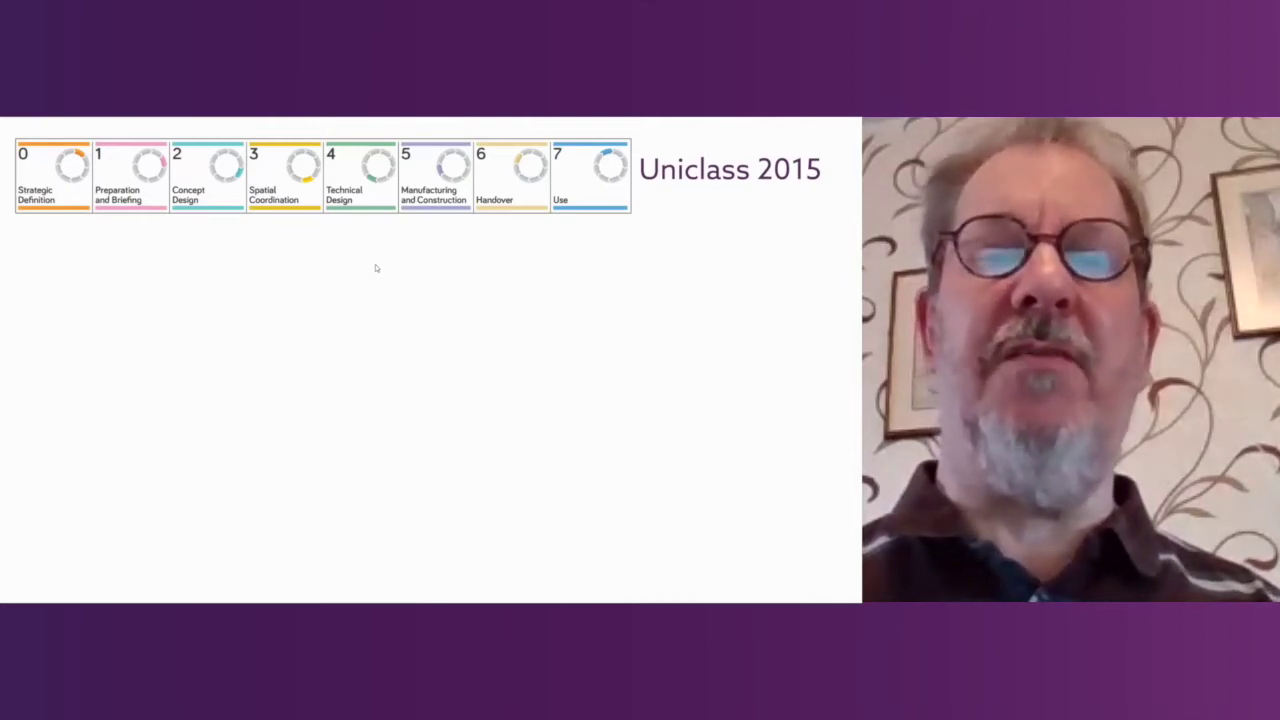
{"action": "left_click", "coordinate": [376, 268]}
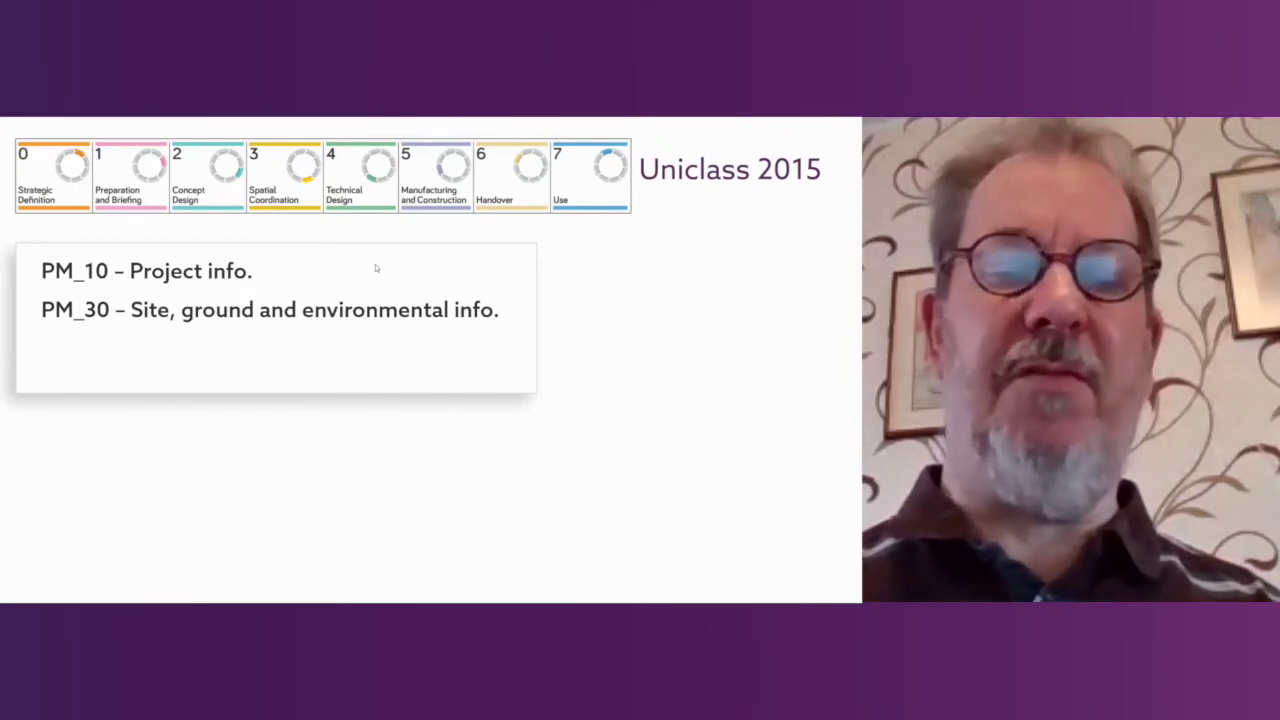
{"action": "key", "text": "Right"}
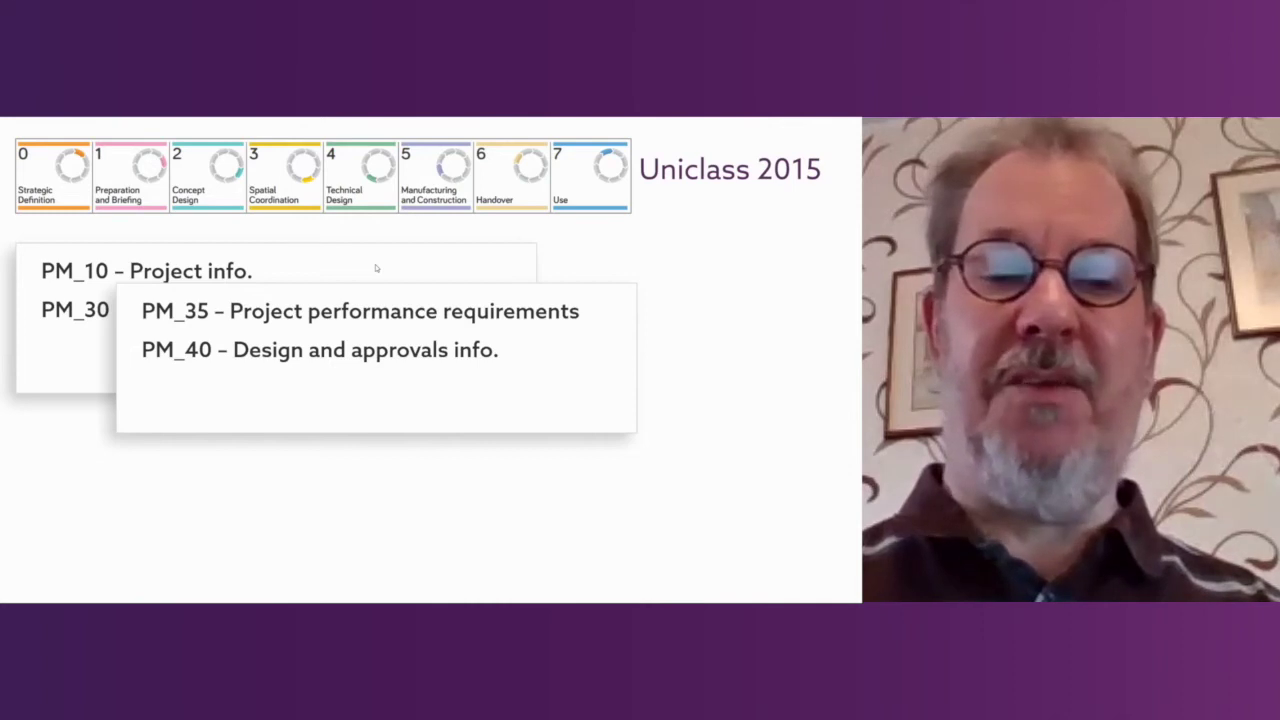
{"action": "key", "text": "Right"}
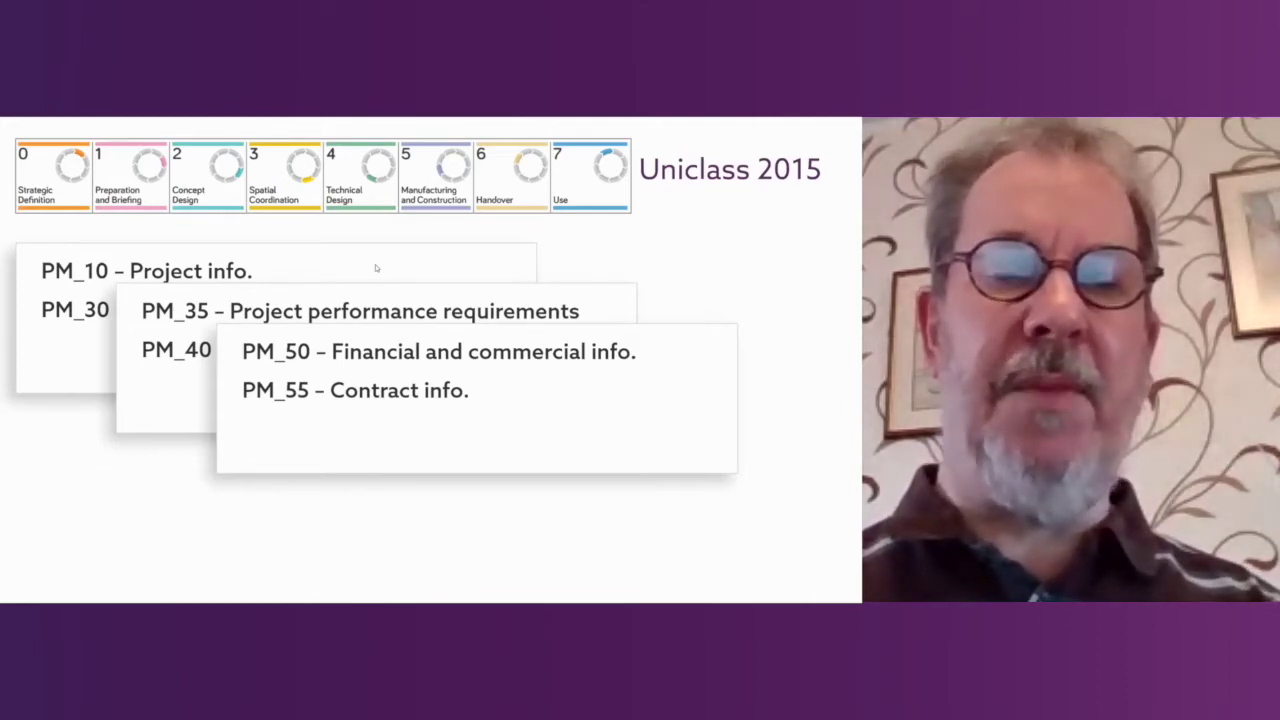
{"action": "key", "text": "Right"}
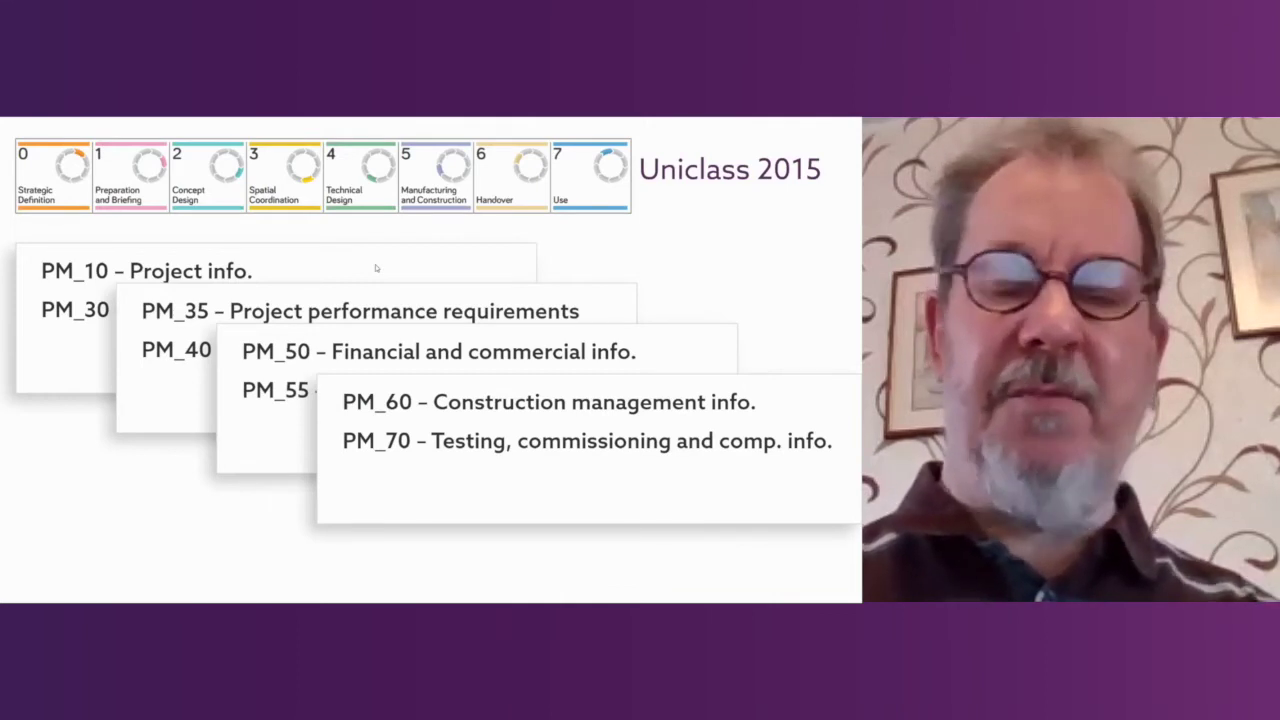
{"action": "key", "text": "Right"}
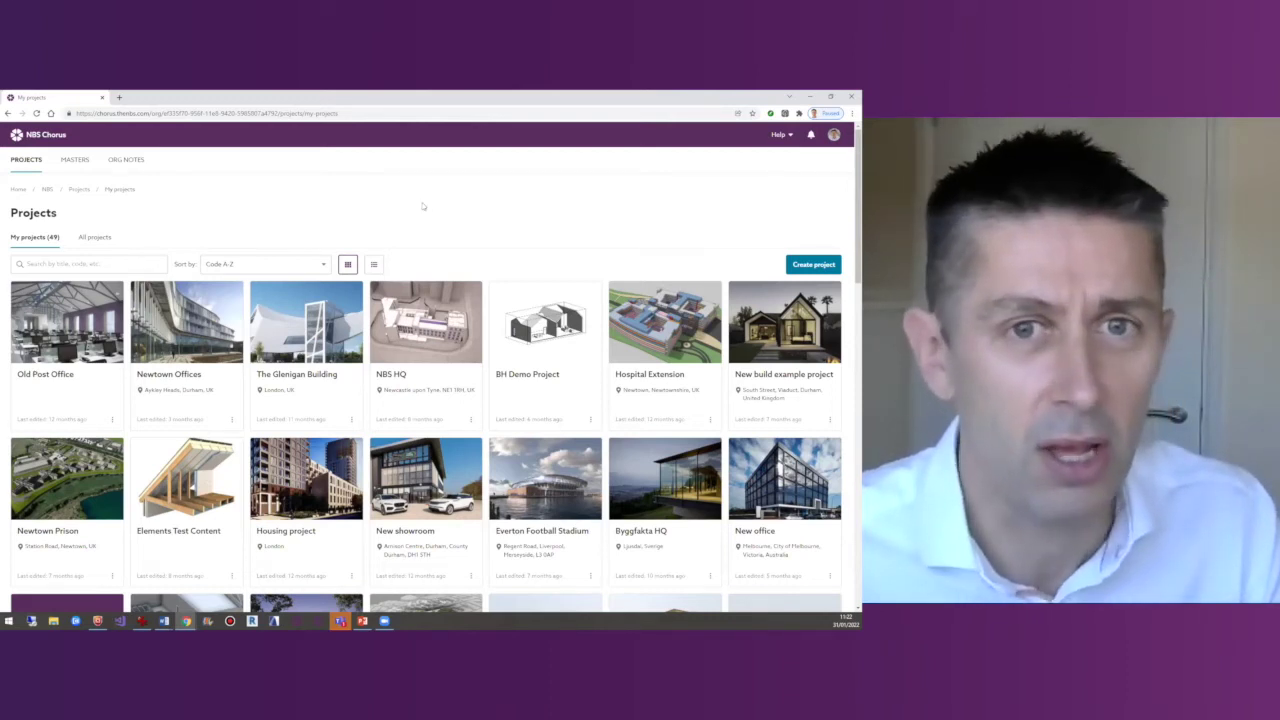
Preview the My projects page in the iPhone 6/7/8 mobile layout, look through the project cards, and return to the desktop layout.
{"action": "key", "text": "ctrl+shift+i"}
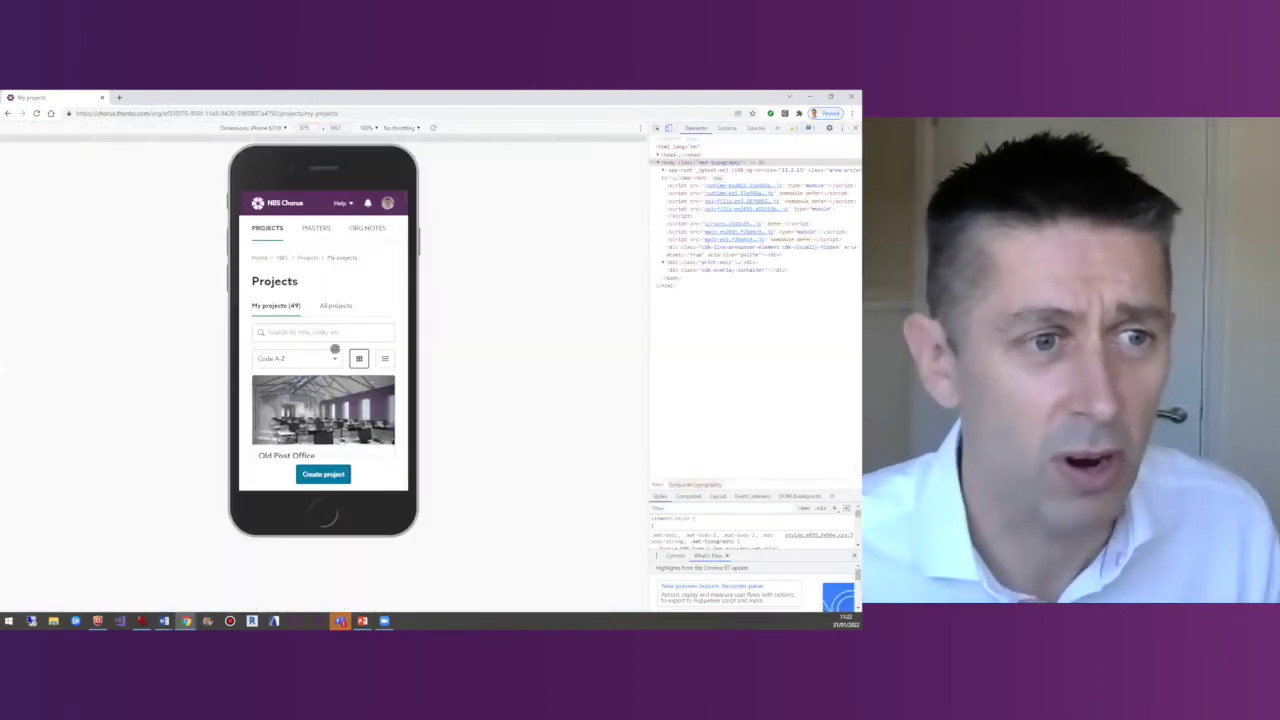
{"action": "scroll", "coordinate": [306, 411], "scroll_direction": "down", "scroll_amount": 2}
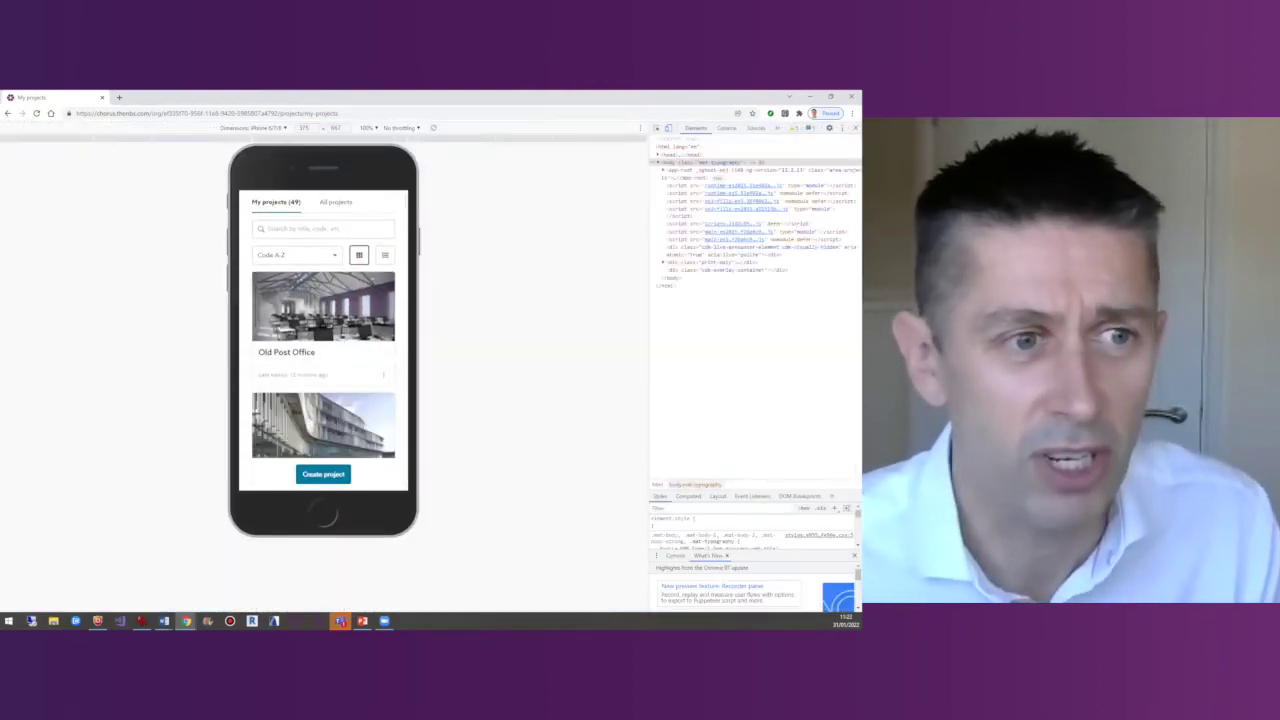
{"action": "scroll", "coordinate": [358, 289], "scroll_direction": "down", "scroll_amount": 3}
{"action": "scroll", "coordinate": [318, 414], "scroll_direction": "down", "scroll_amount": 3}
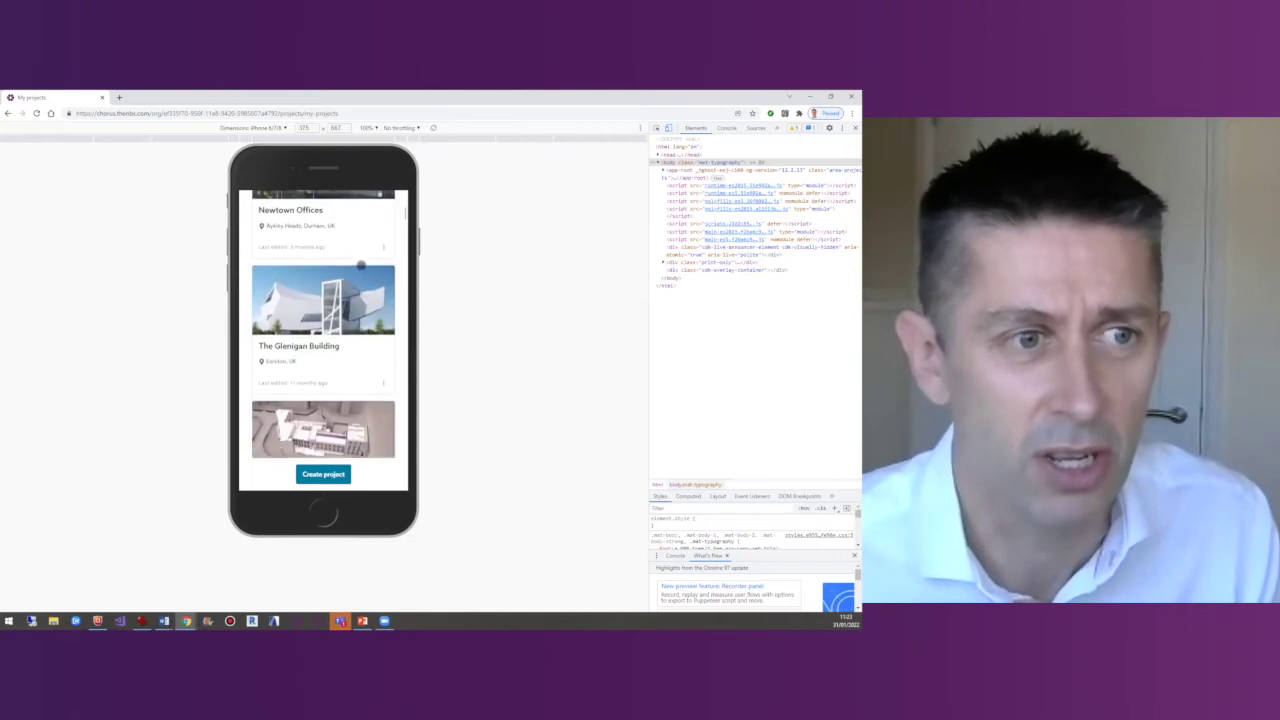
{"action": "scroll", "coordinate": [318, 414], "scroll_direction": "up", "scroll_amount": 2}
{"action": "scroll", "coordinate": [326, 334], "scroll_direction": "up", "scroll_amount": 3}
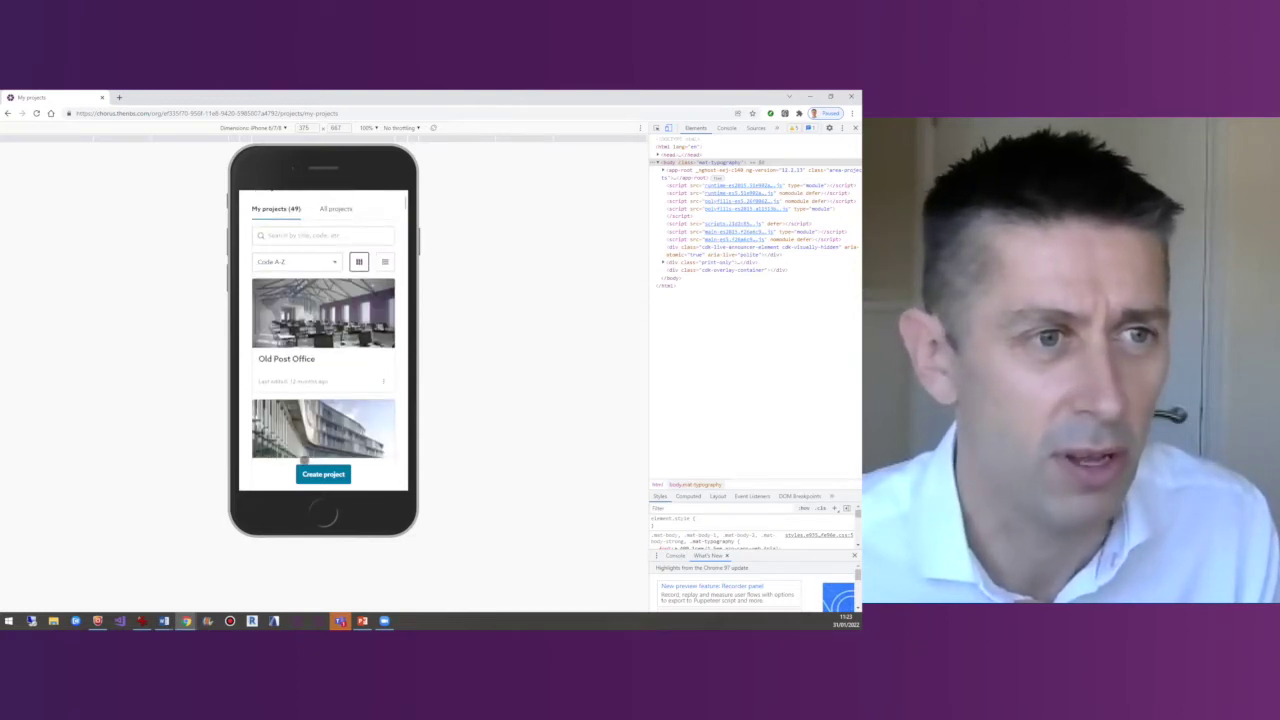
{"action": "key", "text": "F12"}
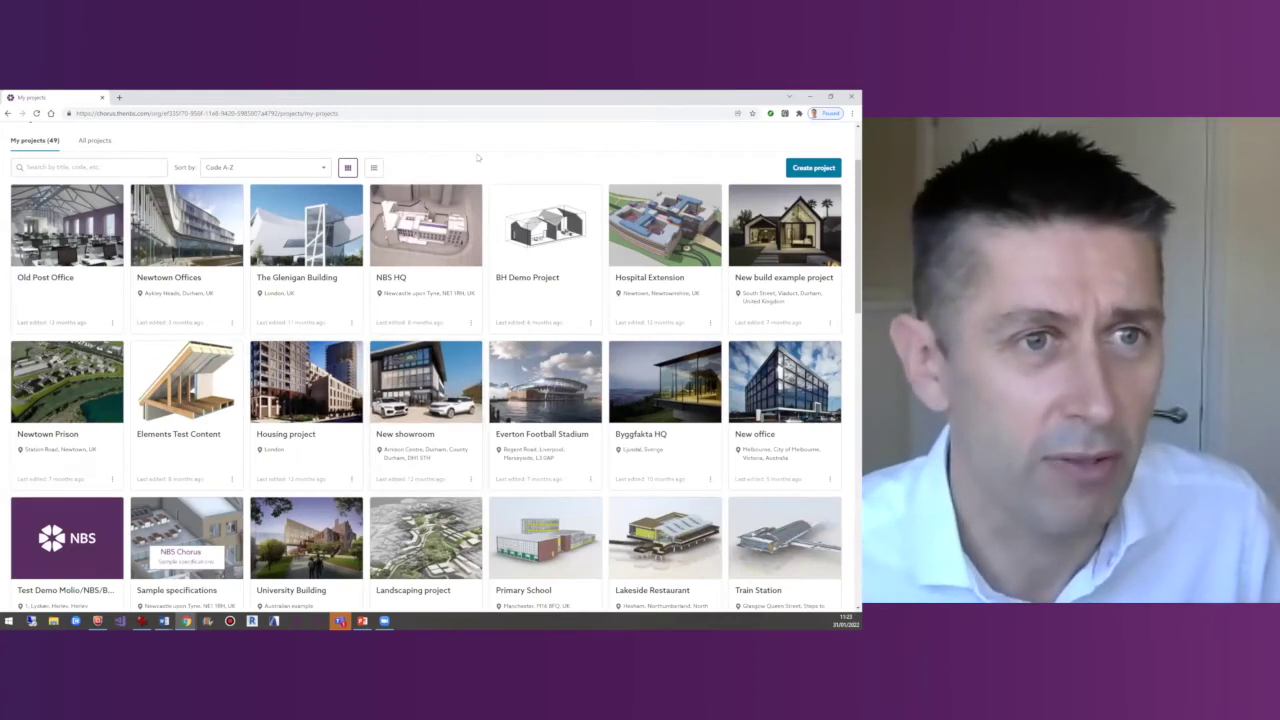
Open the NBS HQ project and start a new specification titled "CAWS prelims demo".
{"action": "scroll", "coordinate": [472, 148], "scroll_direction": "up", "scroll_amount": 1}
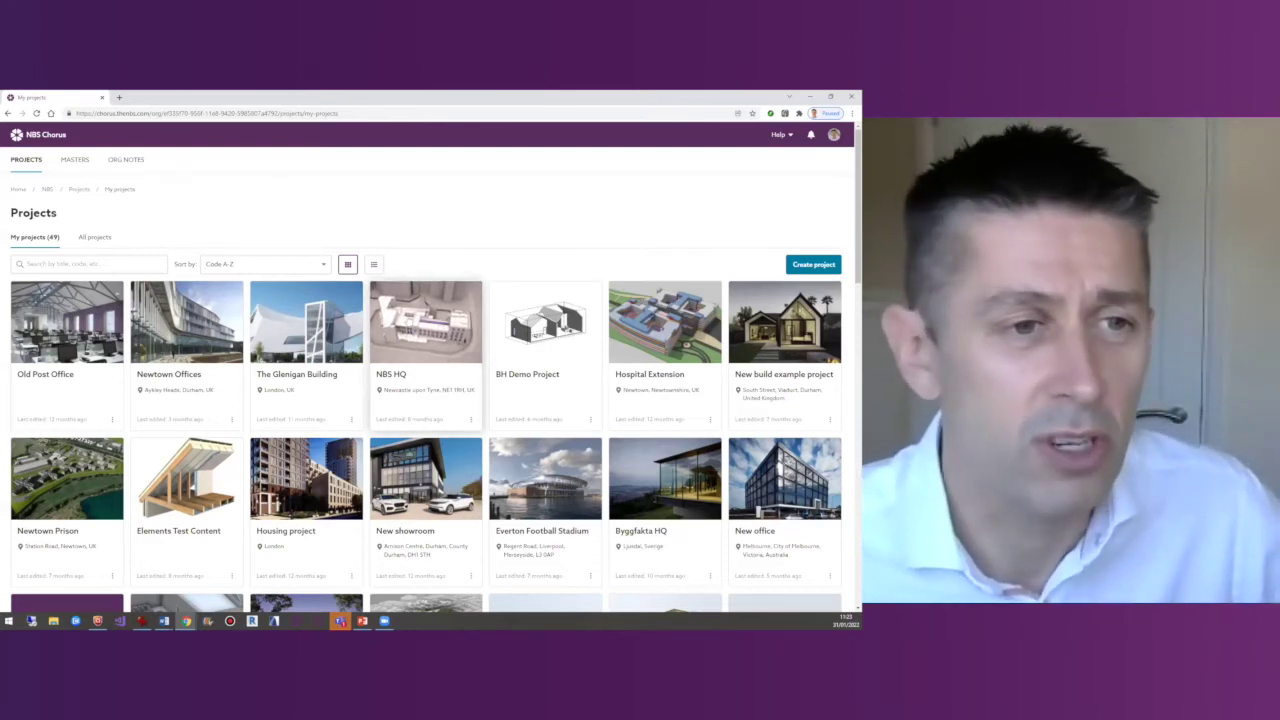
{"action": "left_click", "coordinate": [408, 340]}
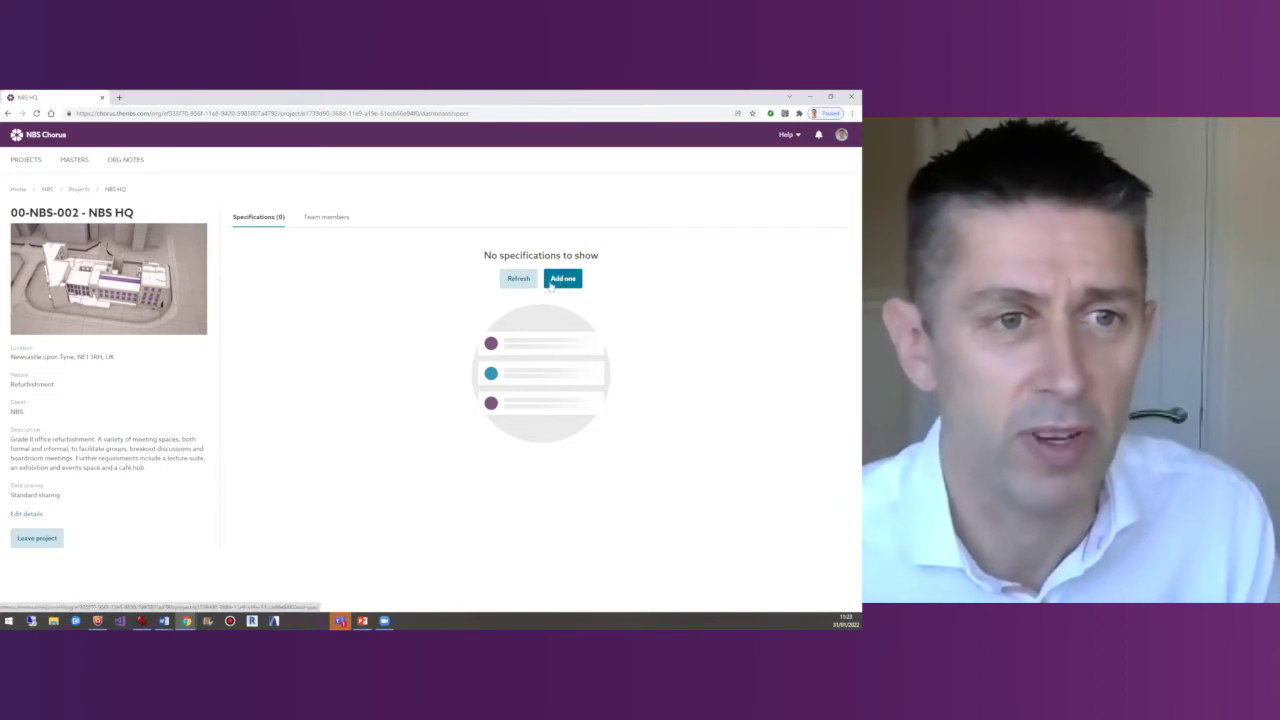
{"action": "left_click", "coordinate": [552, 283]}
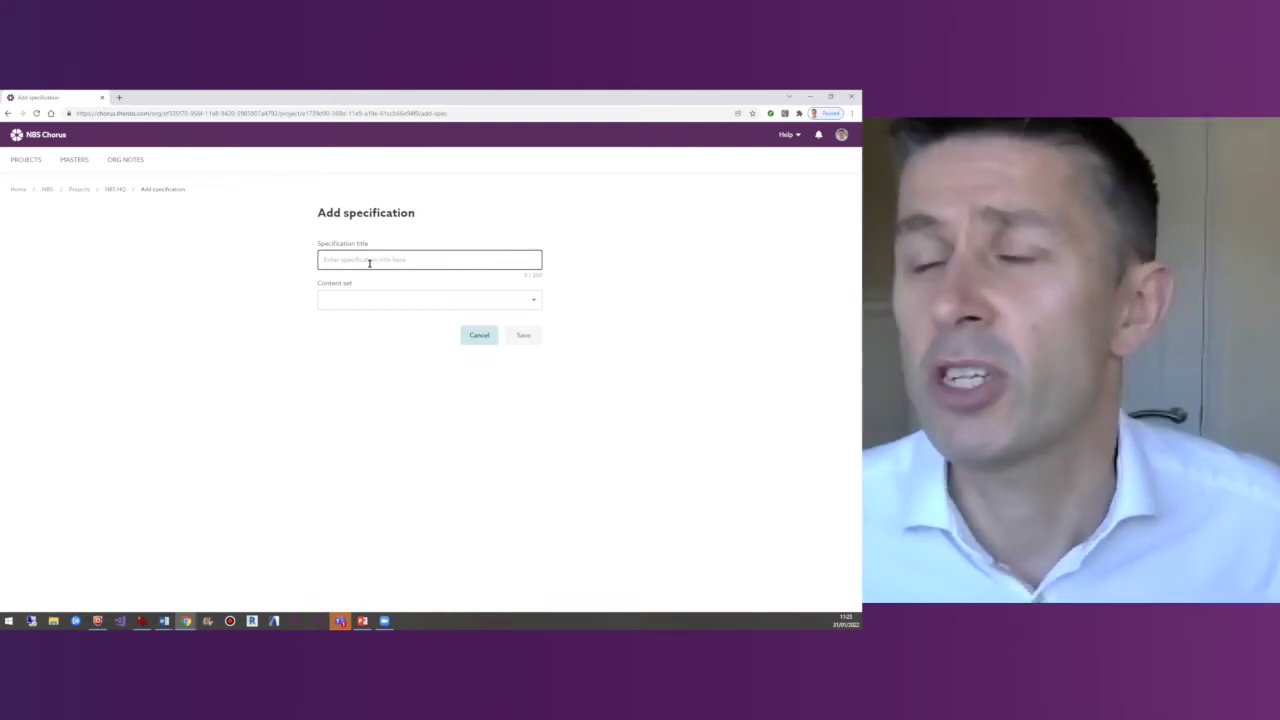
{"action": "left_click", "coordinate": [369, 261]}
{"action": "type", "text": "CAWS"}
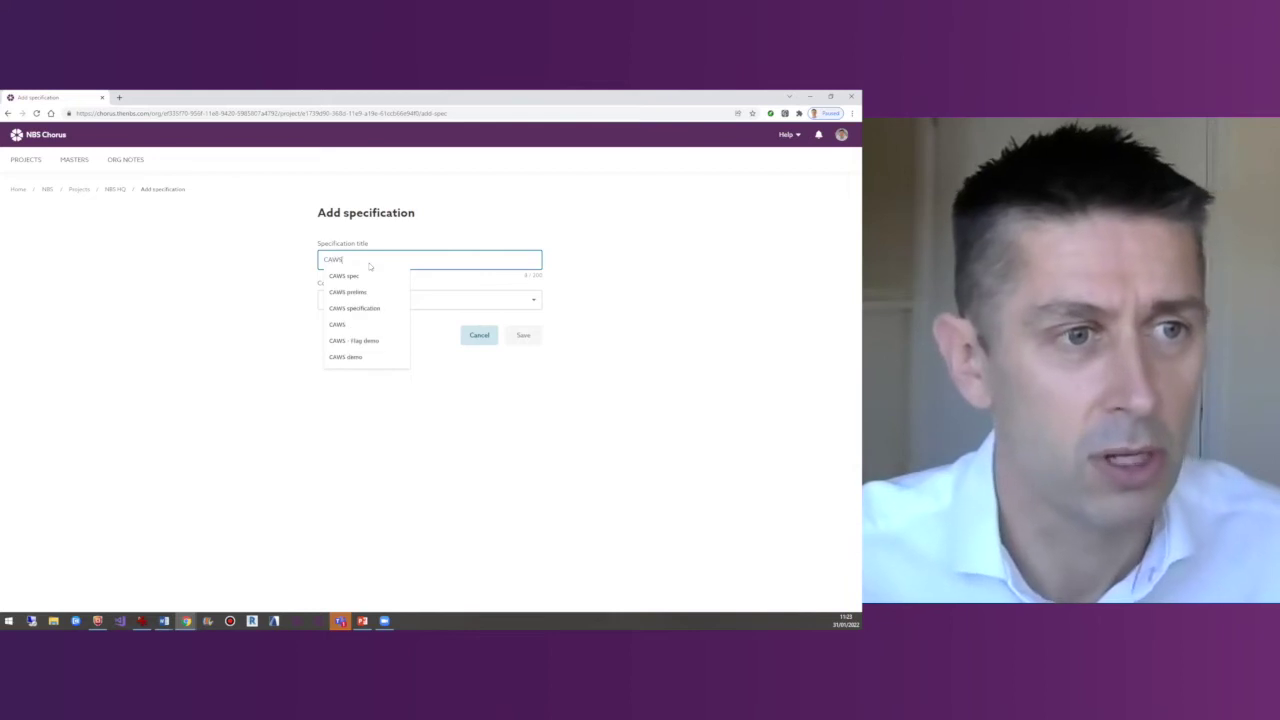
{"action": "type", "text": " prelims demo"}
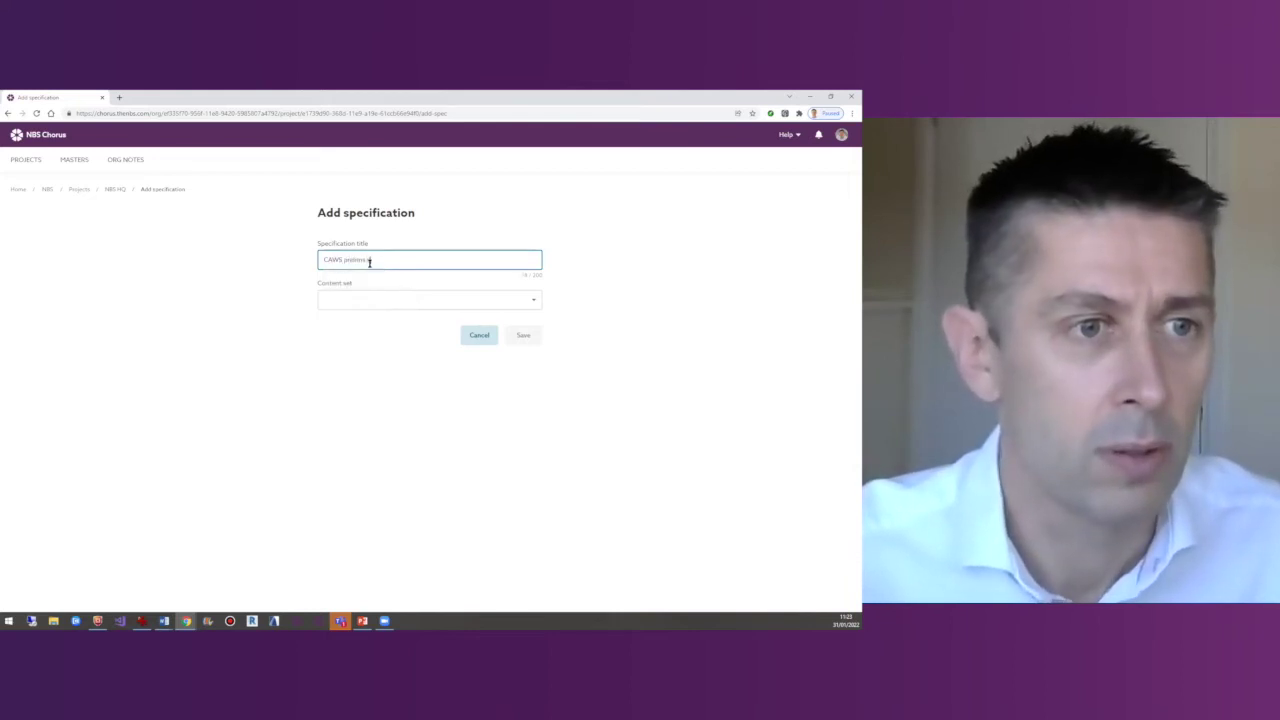
Set the new specification's content set to UK - CAWS Preliminaries.
{"action": "left_click", "coordinate": [375, 300]}
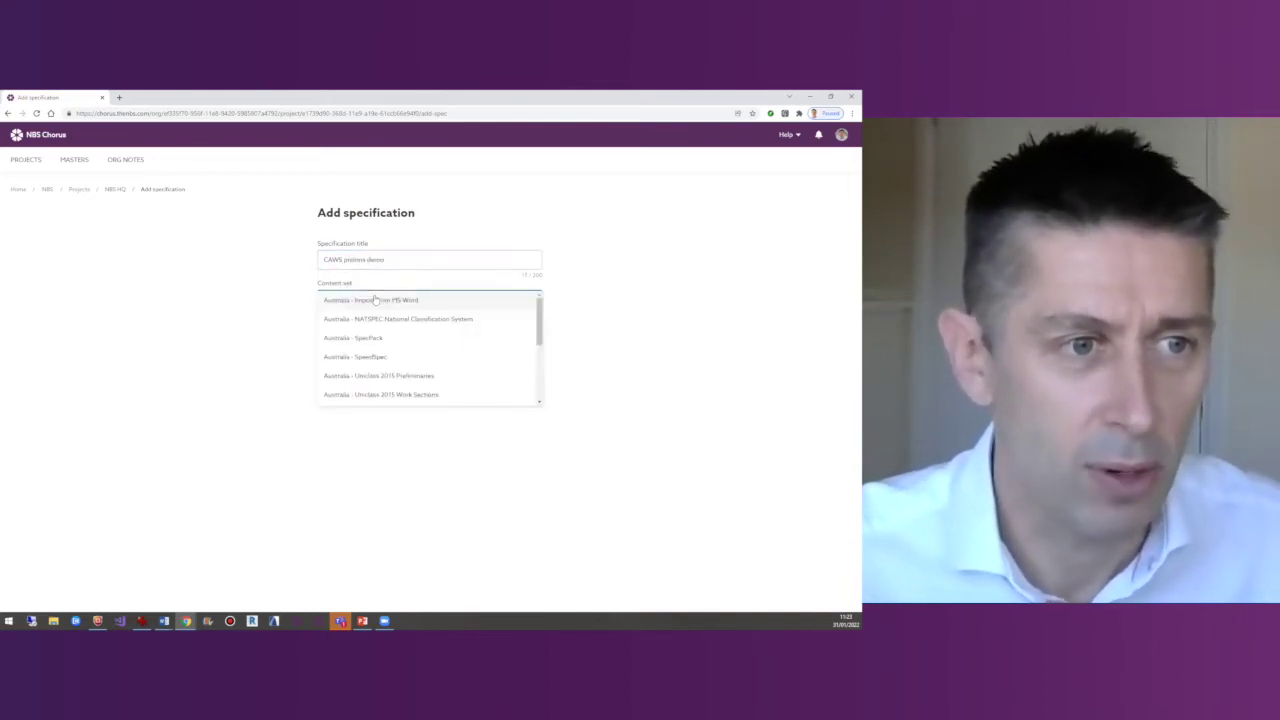
{"action": "scroll", "coordinate": [385, 355], "scroll_direction": "down", "scroll_amount": 5}
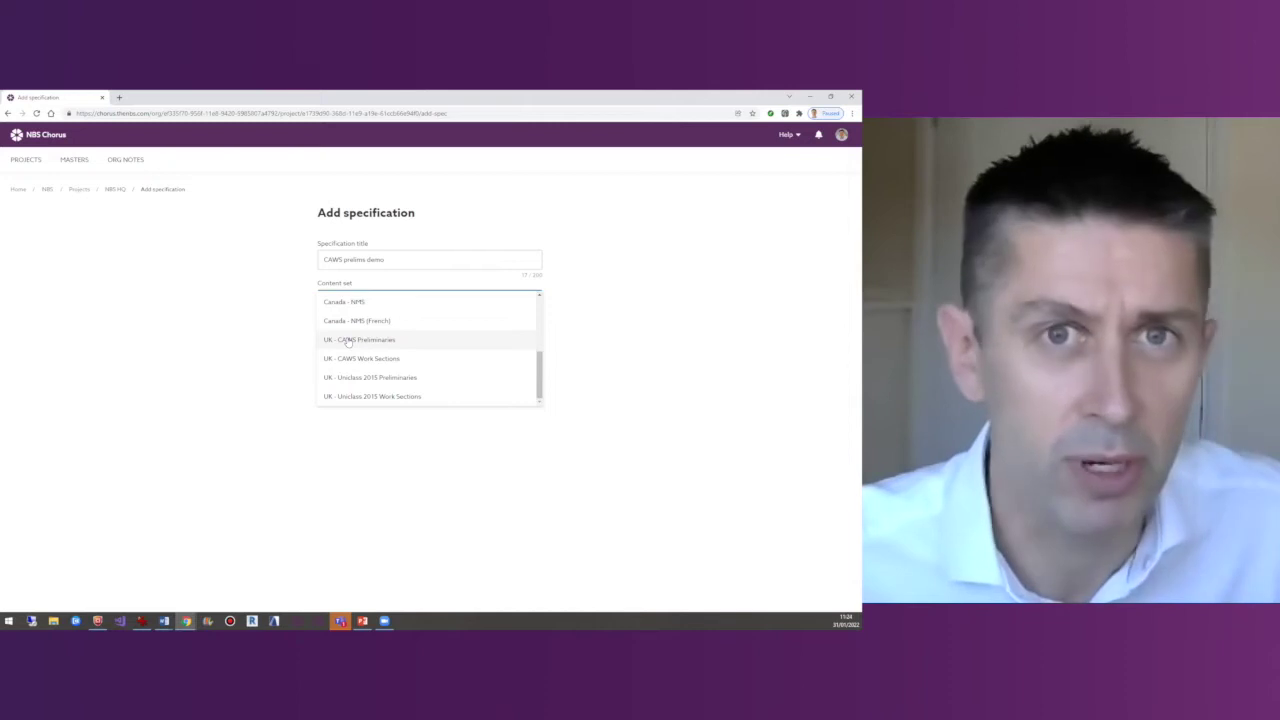
{"action": "left_click", "coordinate": [350, 340]}
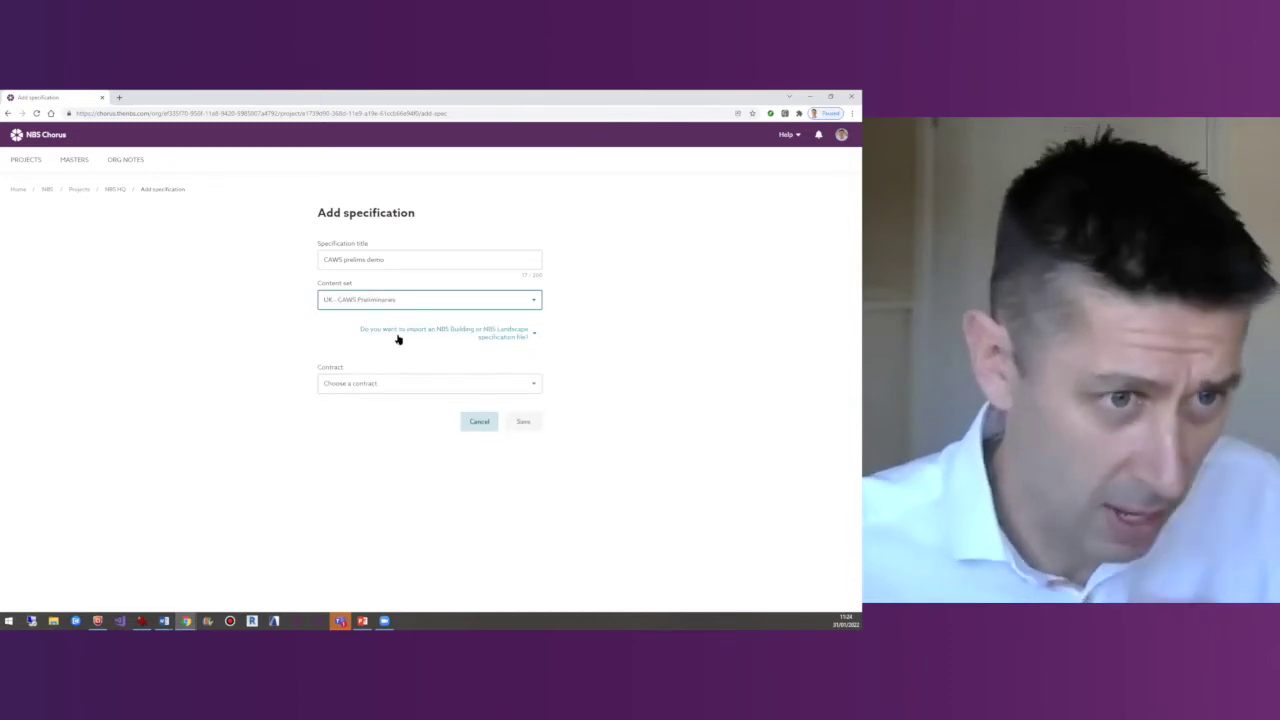
Set the contract to JCT 2016 Intermediate Building Contract with Contractor's Design and save the specification.
{"action": "left_click", "coordinate": [353, 385]}
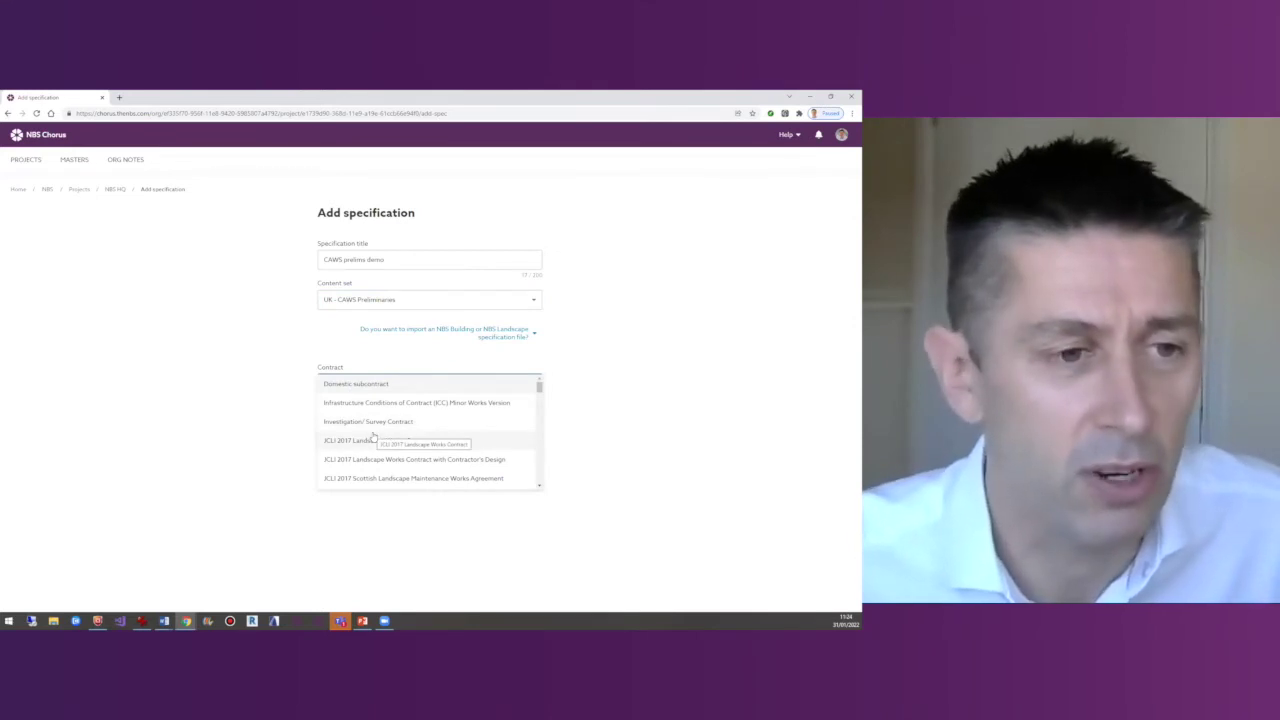
{"action": "scroll", "coordinate": [375, 445], "scroll_direction": "down", "scroll_amount": 5}
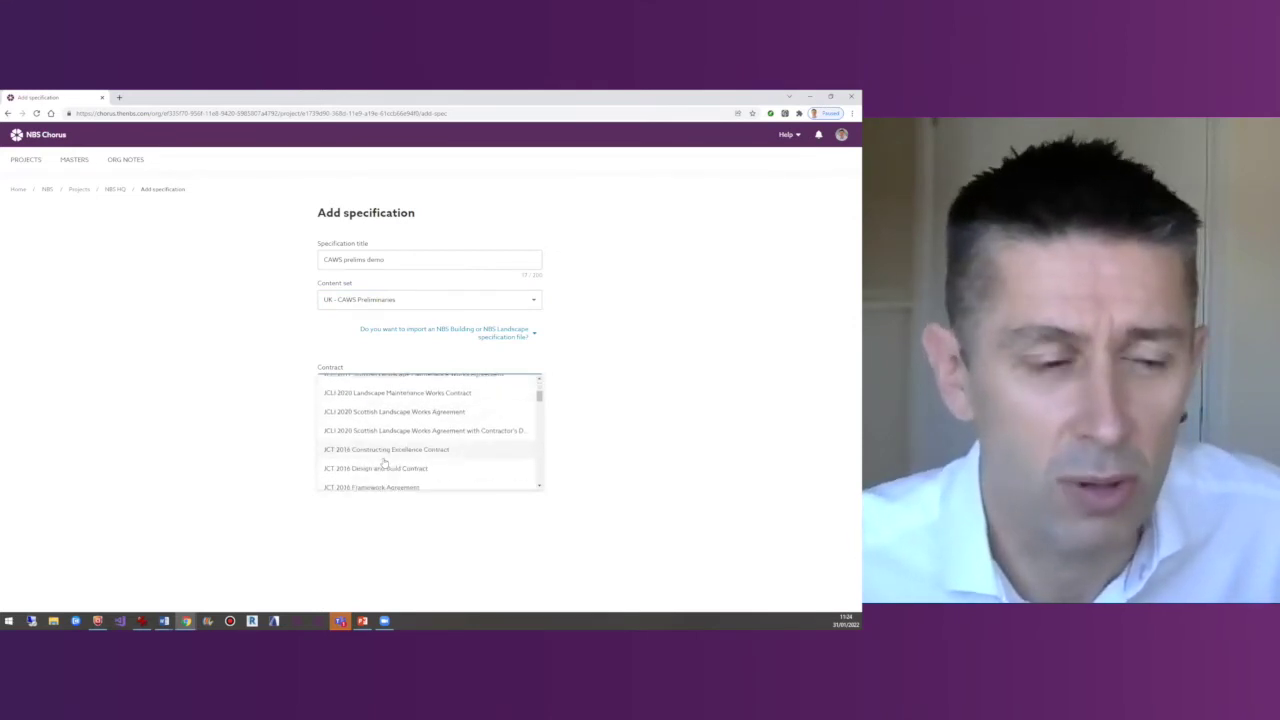
{"action": "scroll", "coordinate": [383, 462], "scroll_direction": "down", "scroll_amount": 2}
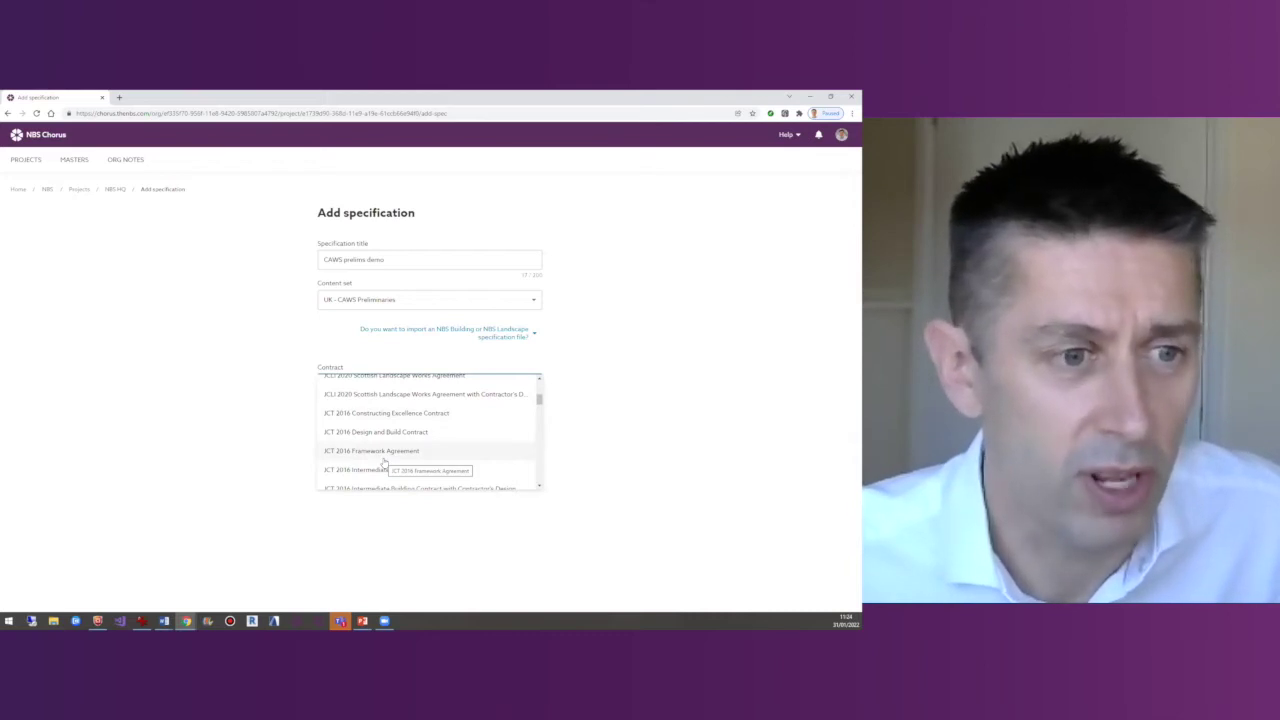
{"action": "scroll", "coordinate": [383, 462], "scroll_direction": "down", "scroll_amount": 3}
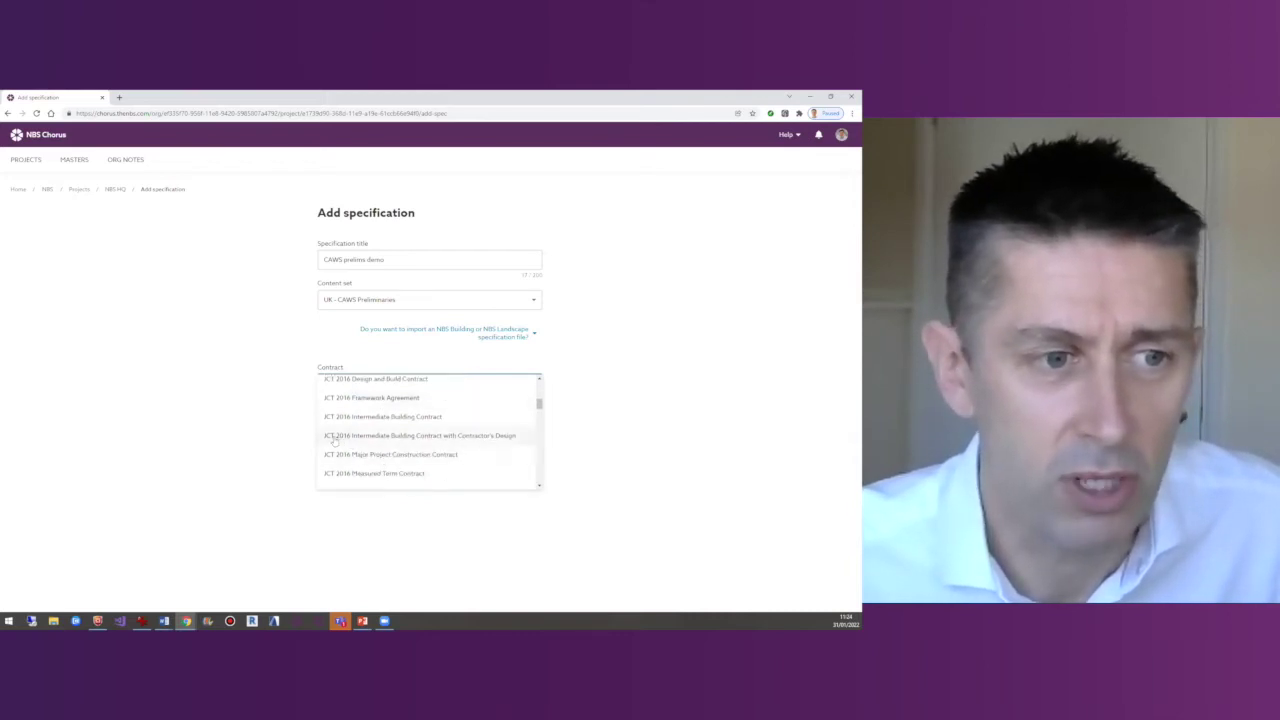
{"action": "left_click", "coordinate": [409, 436]}
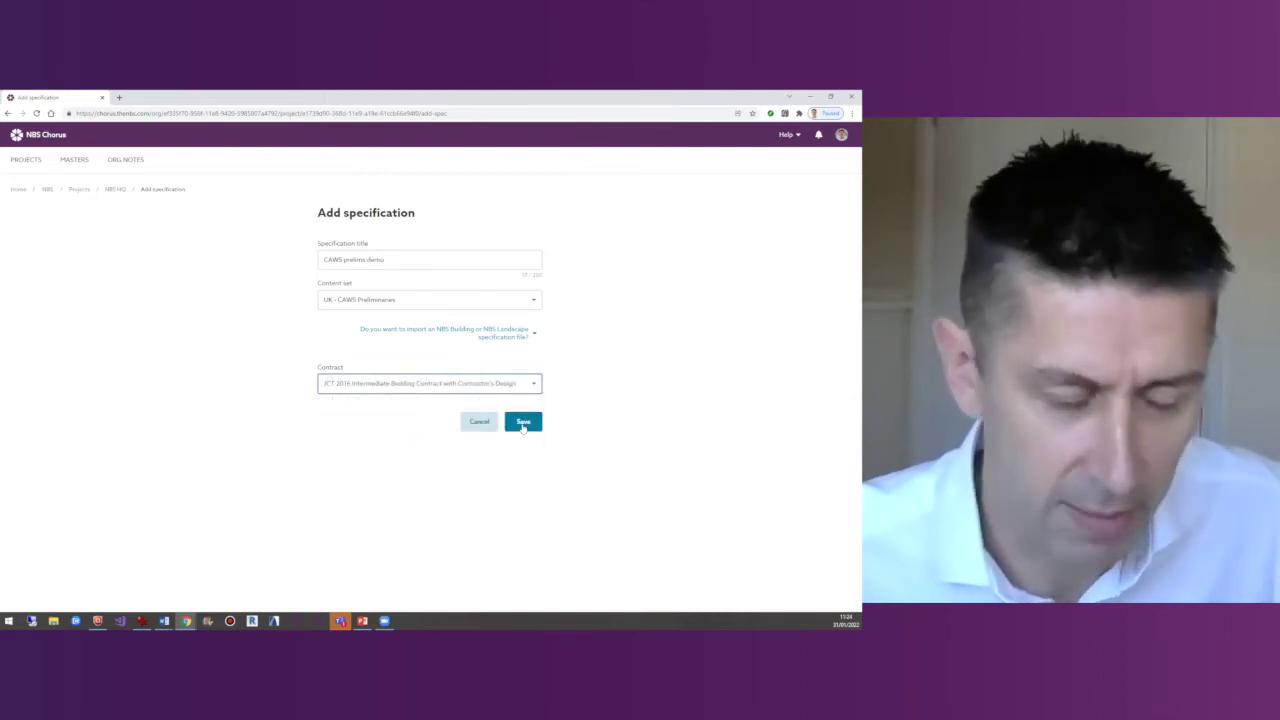
{"action": "left_click", "coordinate": [523, 424]}
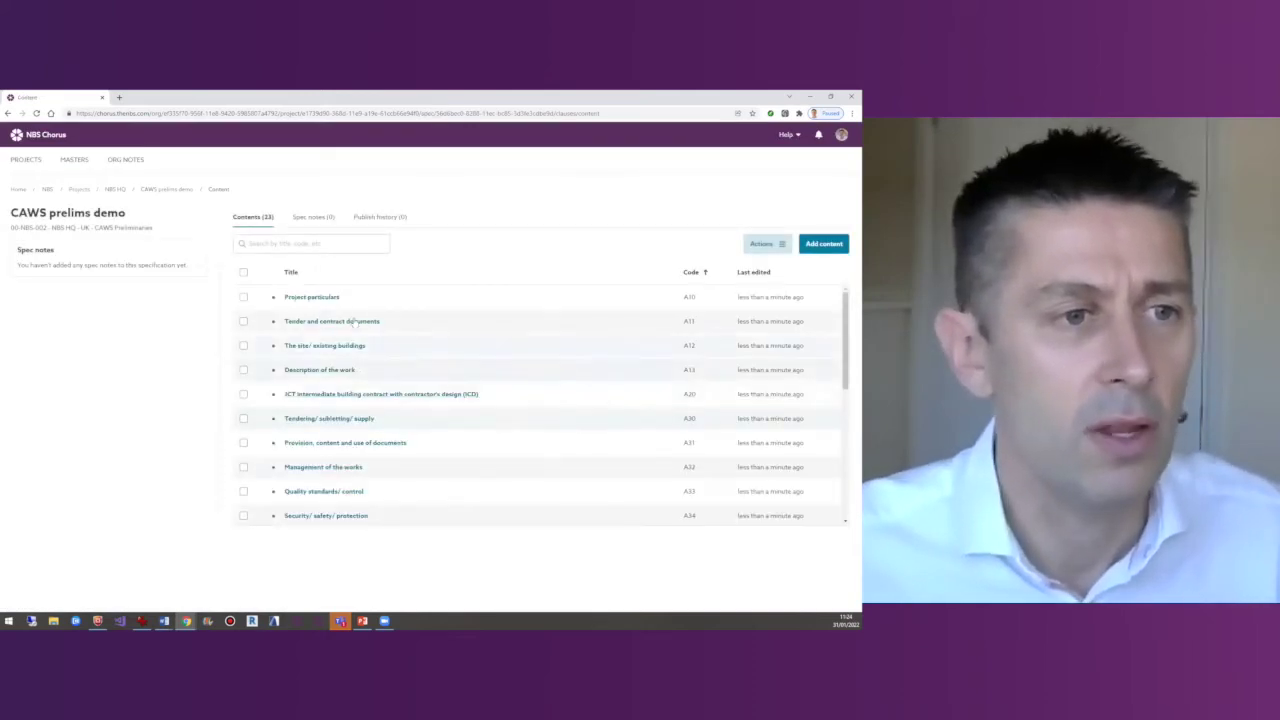
Open the A10 Project particulars section and look through the specification's list of preliminaries sections.
{"action": "left_click", "coordinate": [331, 300]}
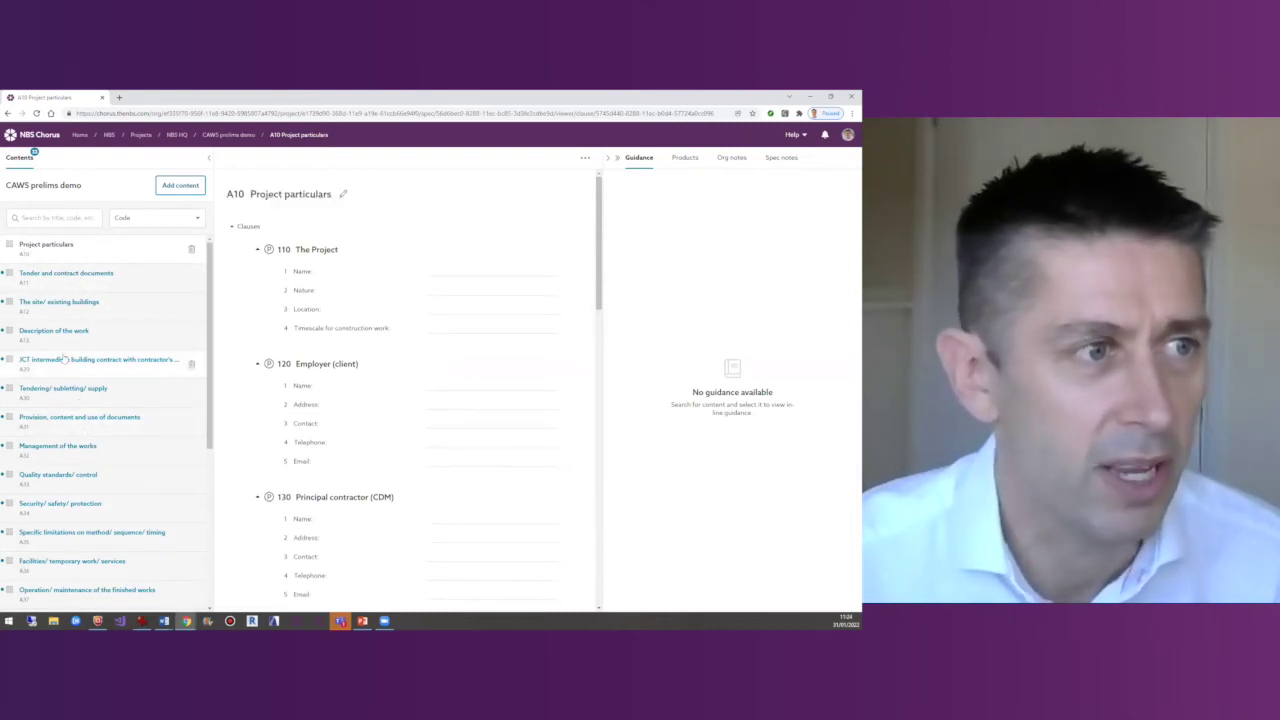
{"action": "scroll", "coordinate": [68, 400], "scroll_direction": "down", "scroll_amount": 2}
{"action": "scroll", "coordinate": [71, 428], "scroll_direction": "down", "scroll_amount": 3}
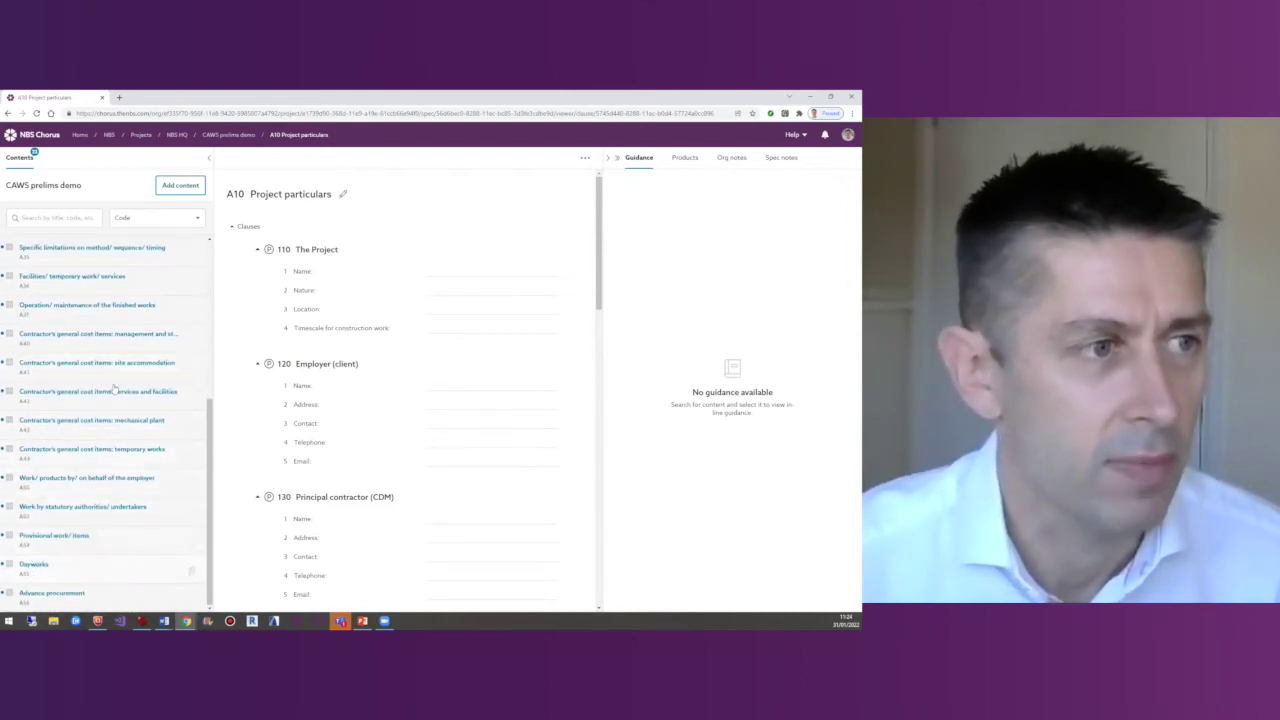
{"action": "scroll", "coordinate": [113, 388], "scroll_direction": "up", "scroll_amount": 5}
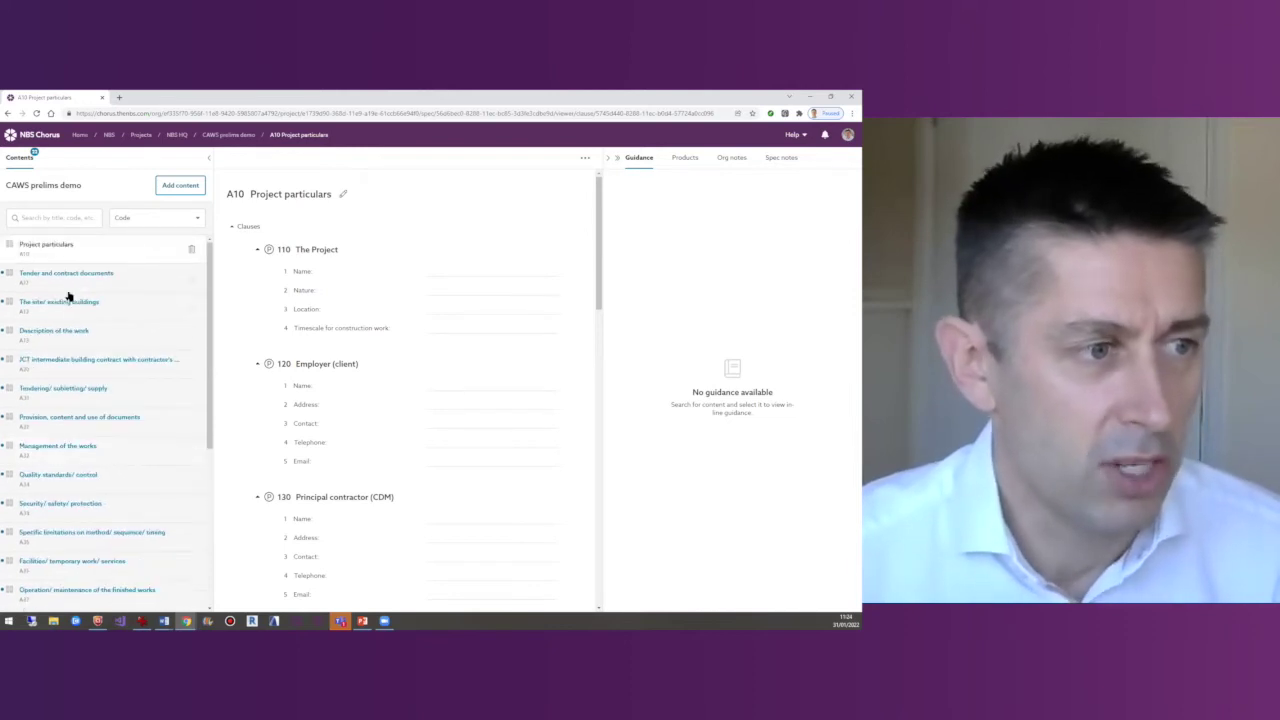
Open the A30 Tendering/ subletting/ supply section and display the guidance for clause 145 Tendering procedure.
{"action": "left_click", "coordinate": [48, 397]}
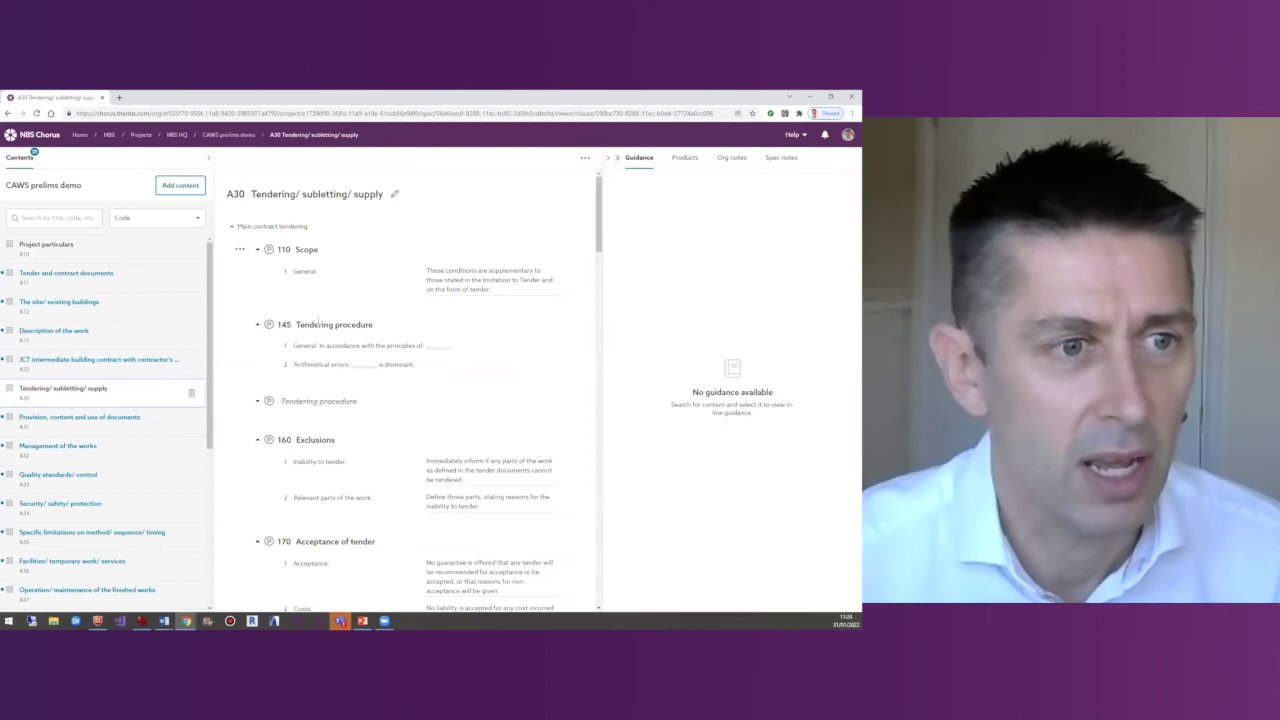
{"action": "left_click", "coordinate": [353, 347]}
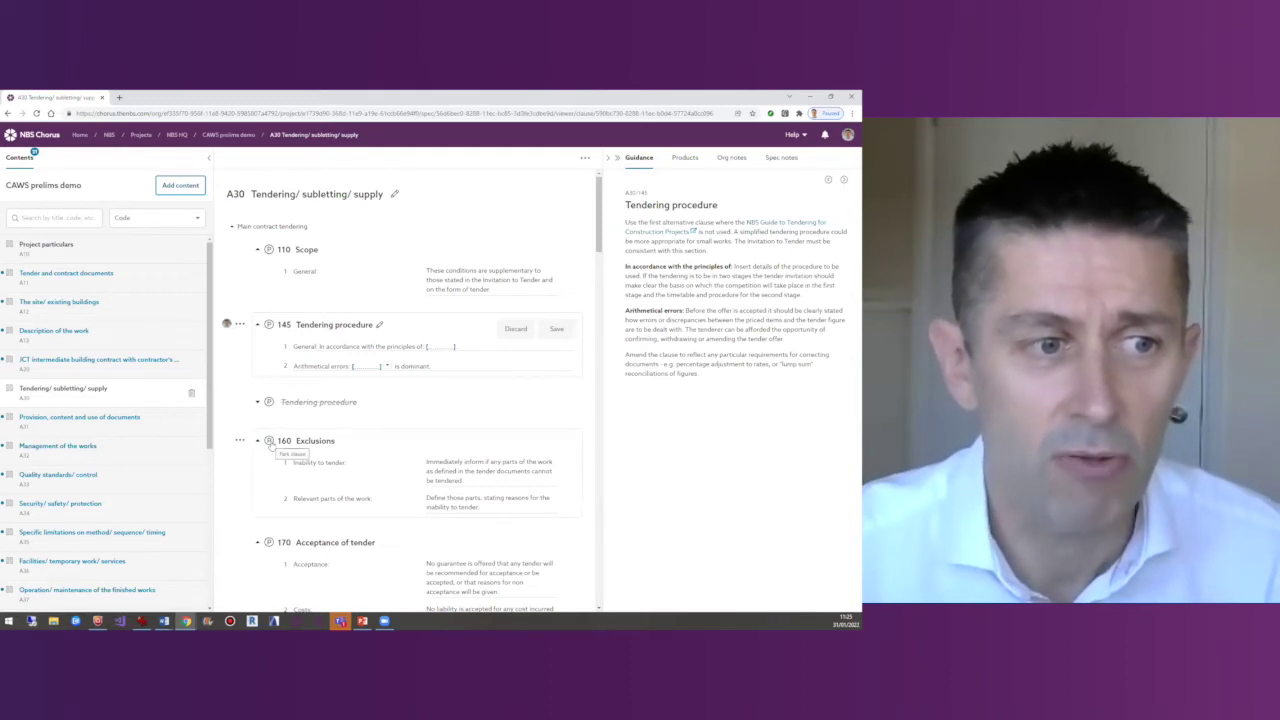
Park clause 160 Exclusions and bring back the guidance for clause 145 Tendering procedure.
{"action": "left_click", "coordinate": [270, 443]}
{"action": "left_click", "coordinate": [269, 441]}
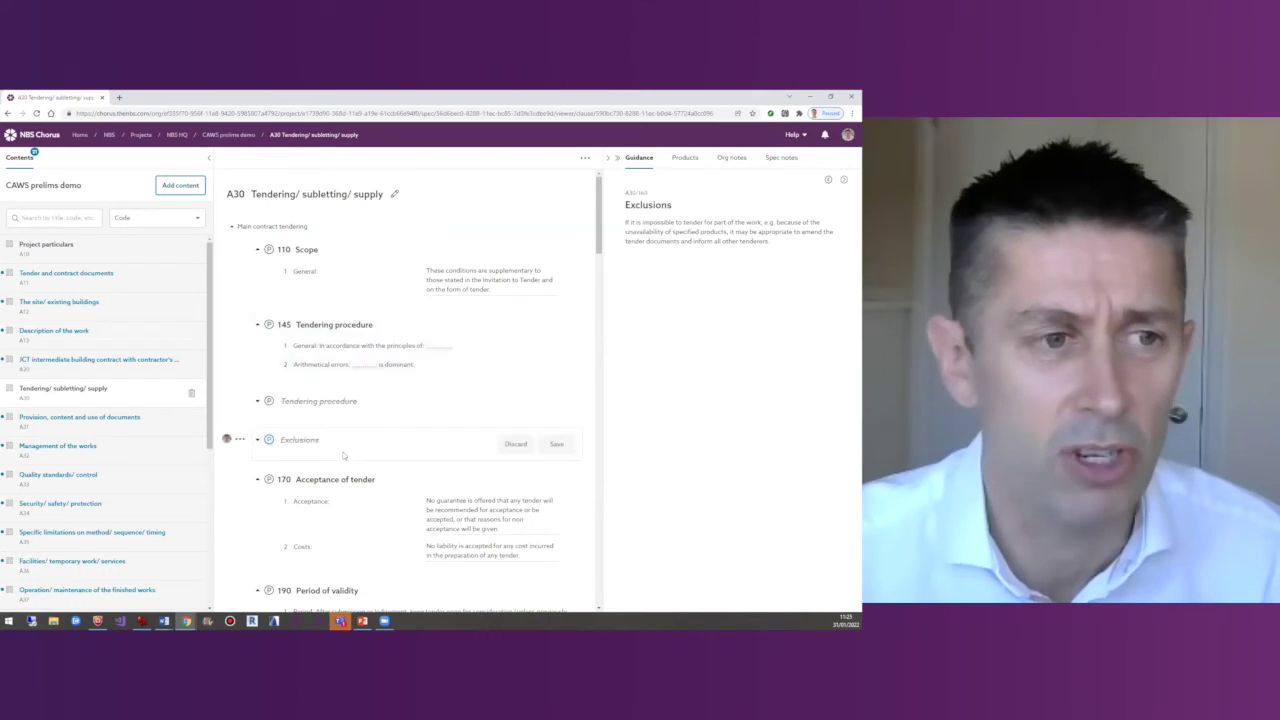
{"action": "left_click", "coordinate": [334, 324]}
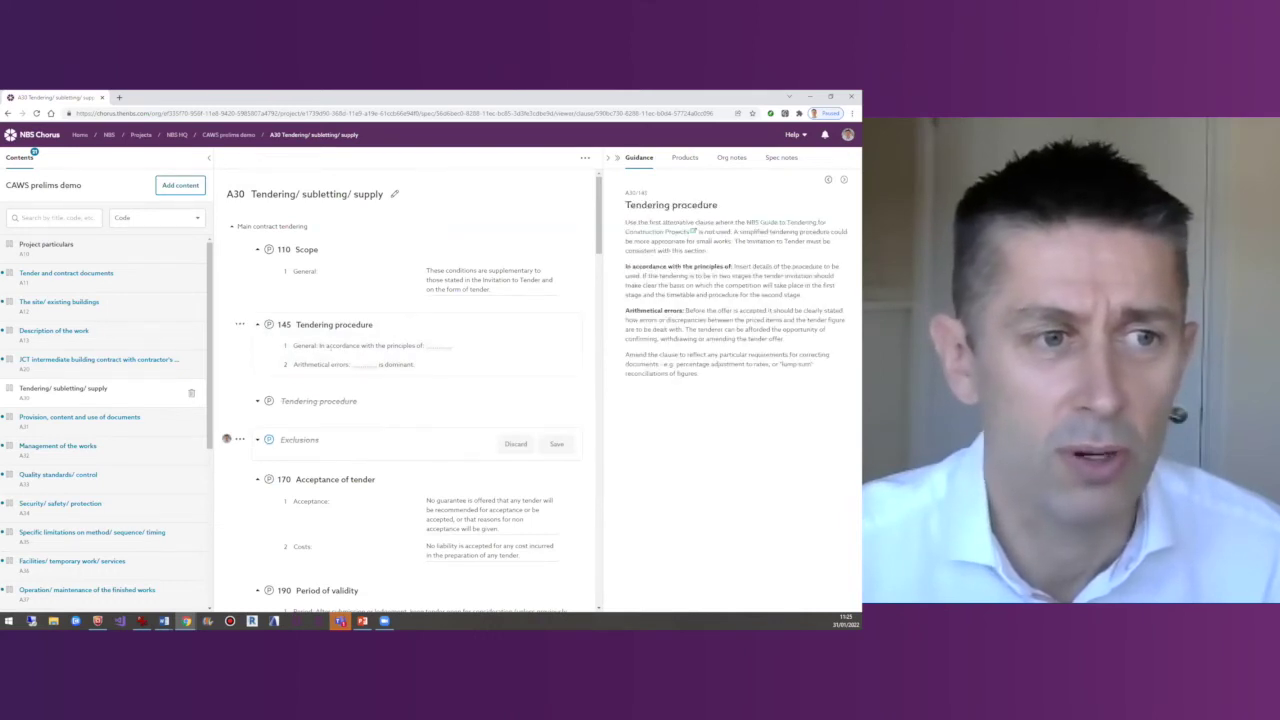
Complete the General row of clause 145 Tendering procedure with "XYZ Tendering Guide" as the principles followed.
{"action": "left_click", "coordinate": [372, 345]}
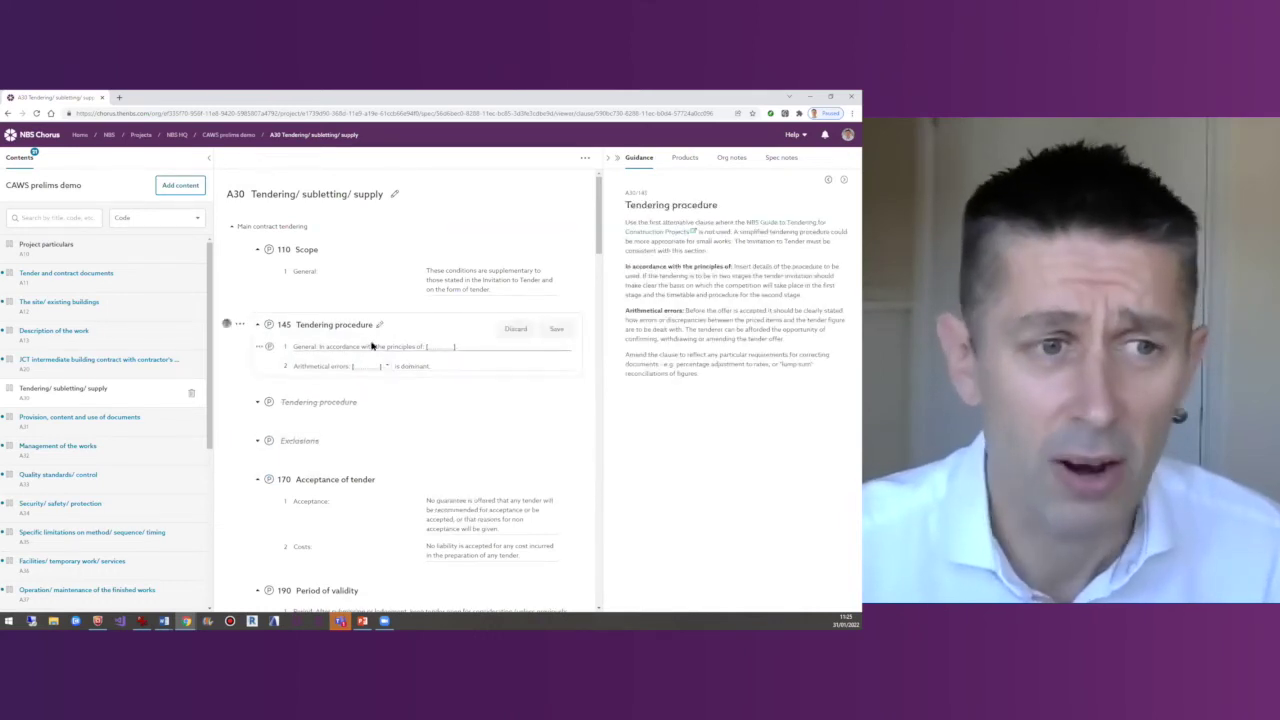
{"action": "left_click", "coordinate": [437, 348]}
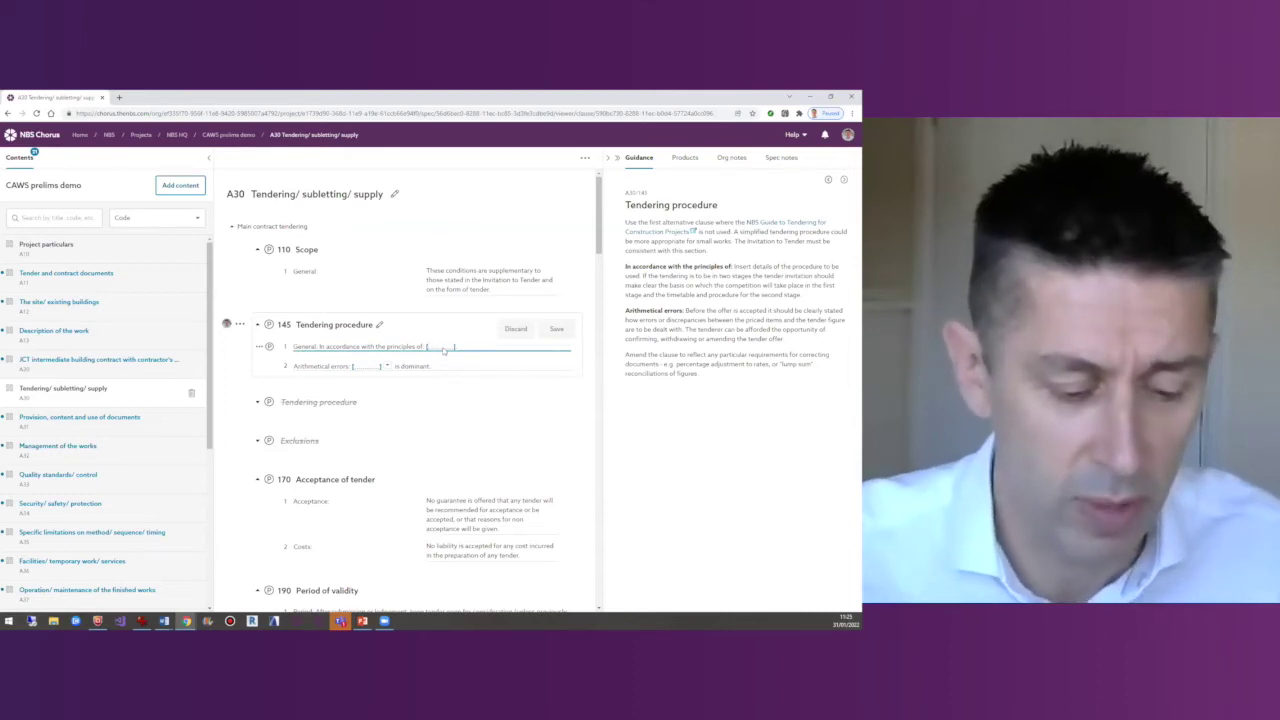
{"action": "type", "text": "1"}
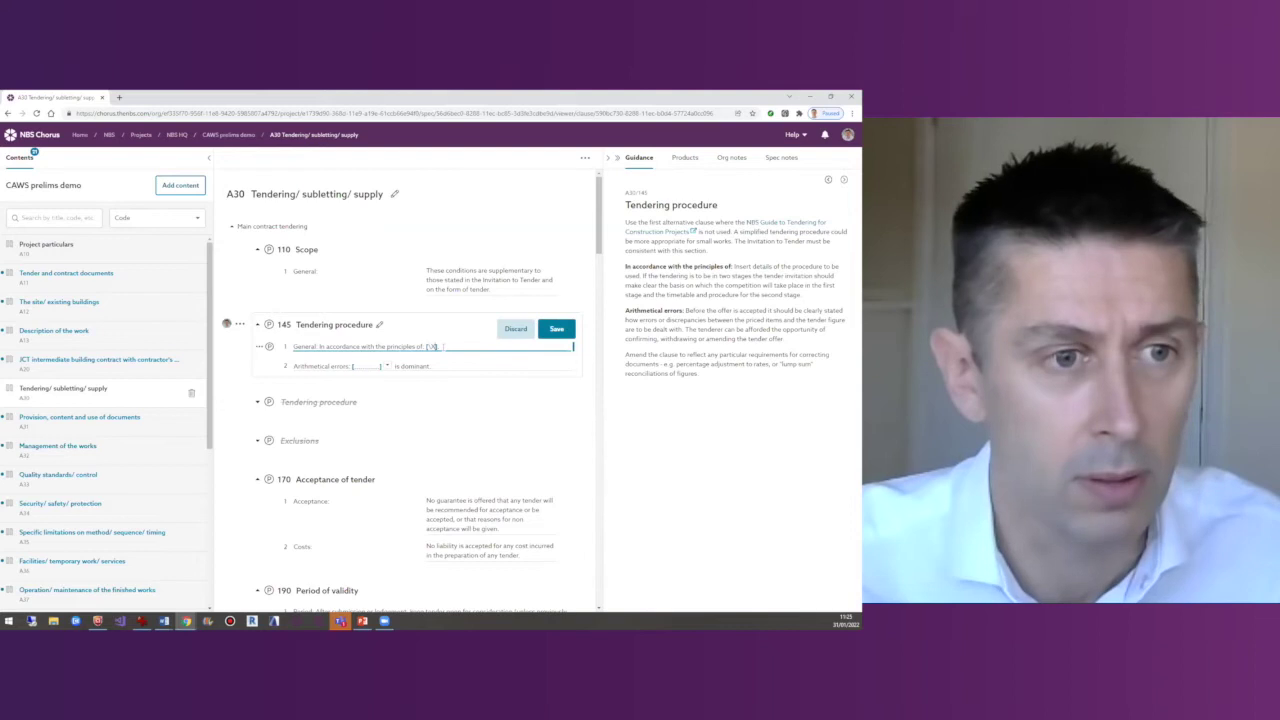
{"action": "key", "text": "BackSpace"}
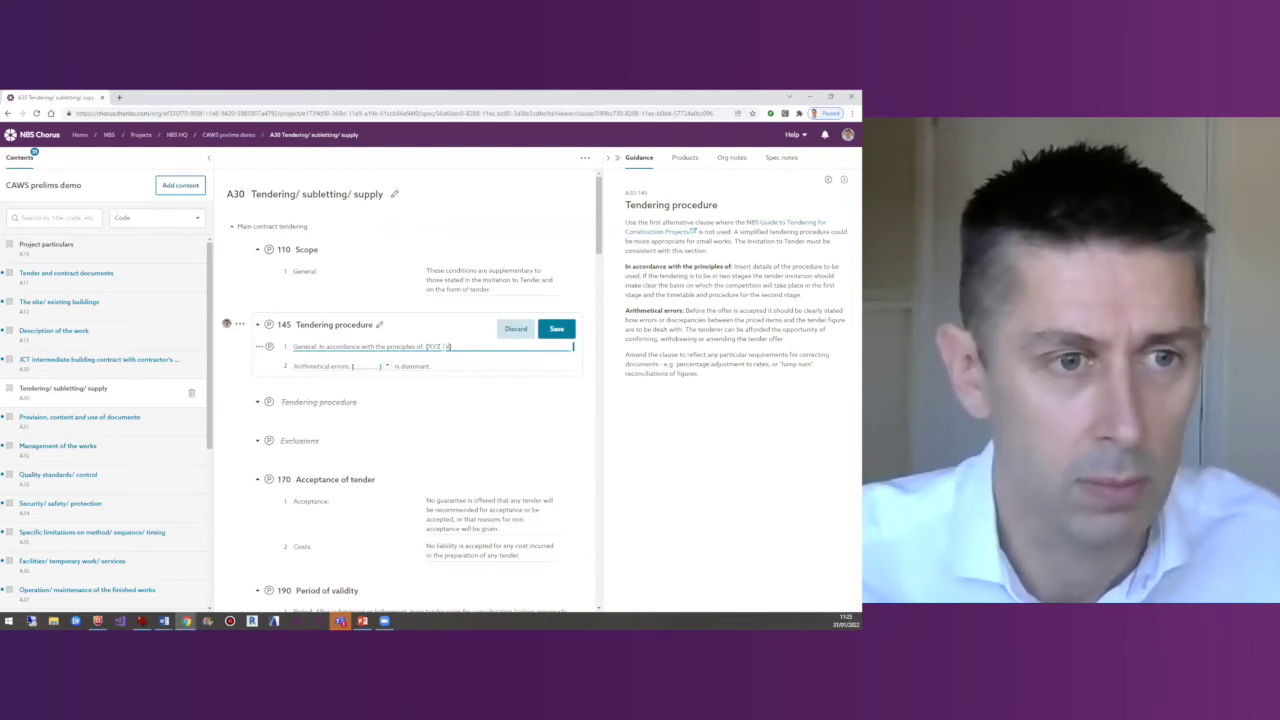
{"action": "type", "text": "Code"}
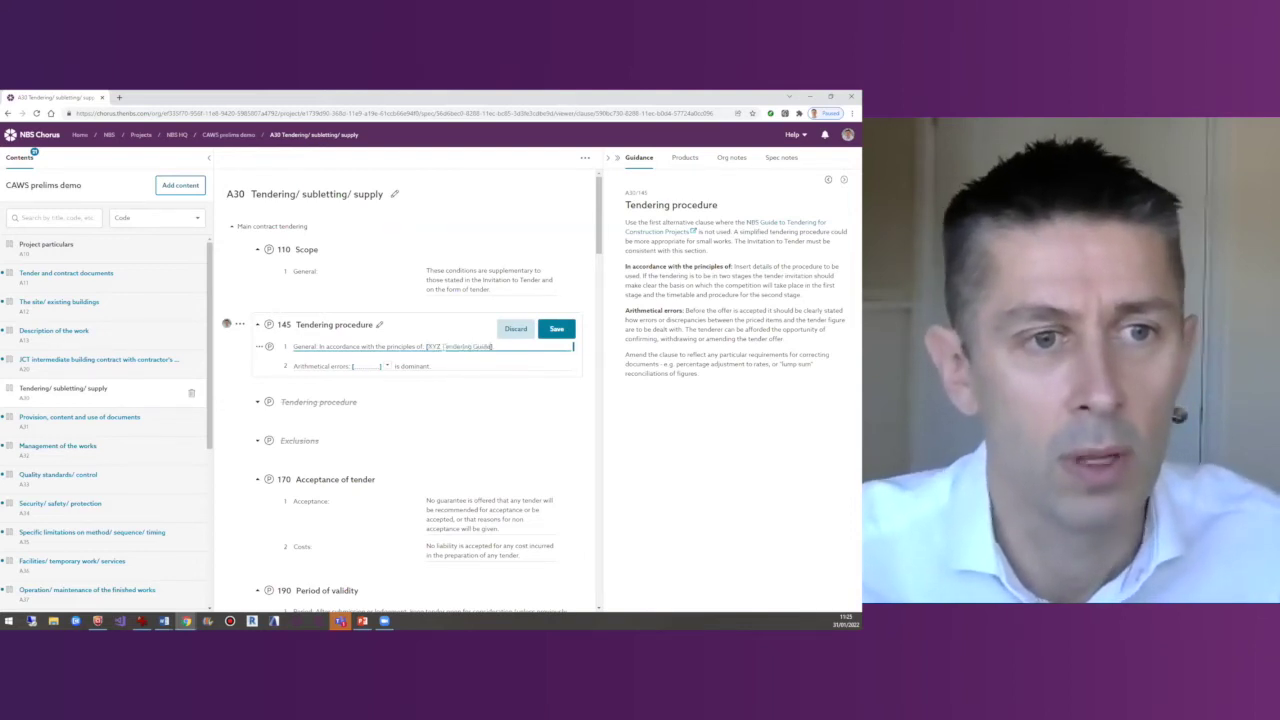
Fill the Arithmetical errors row of clause 145 with the suggested value "Overall price".
{"action": "left_click", "coordinate": [379, 367]}
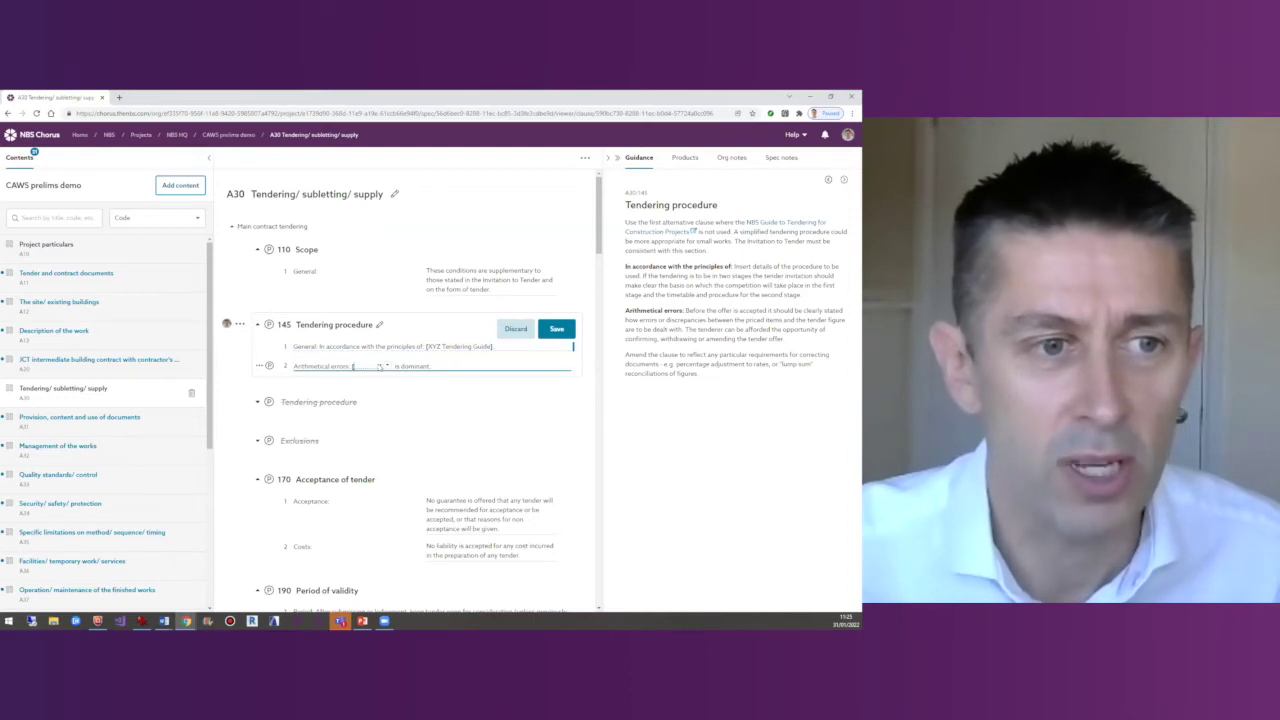
{"action": "left_click", "coordinate": [387, 367]}
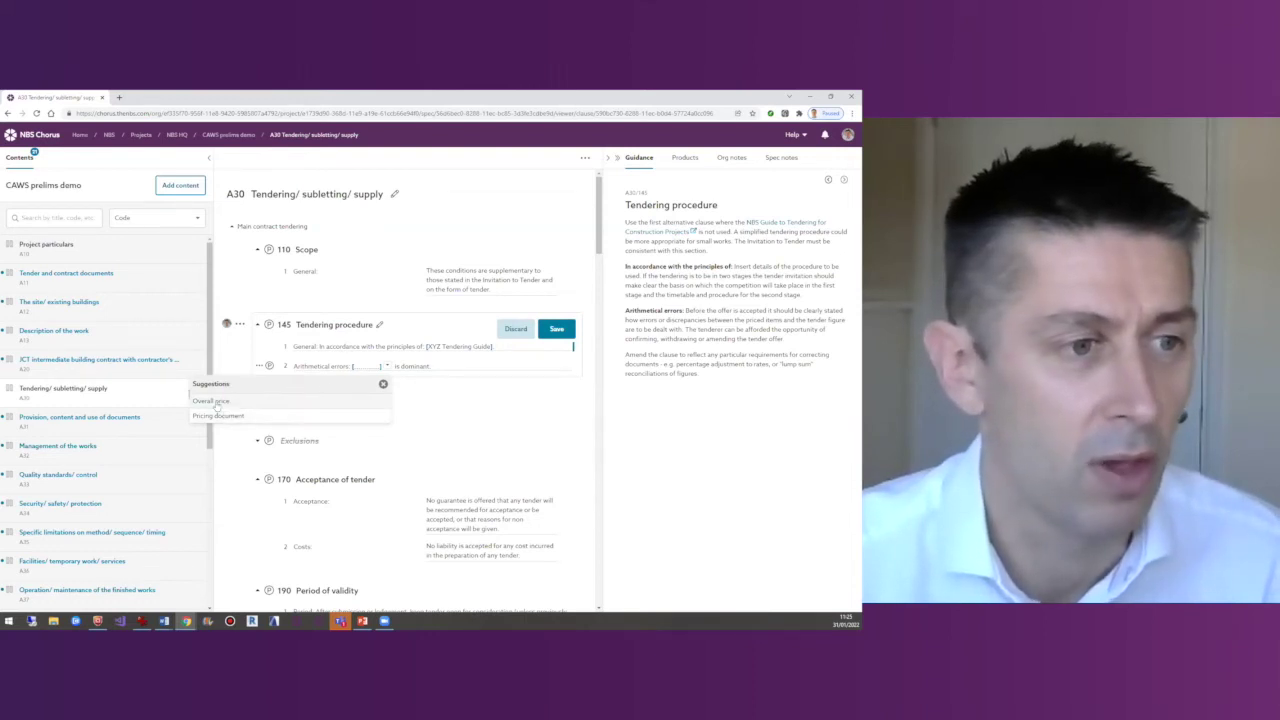
{"action": "left_click", "coordinate": [214, 401]}
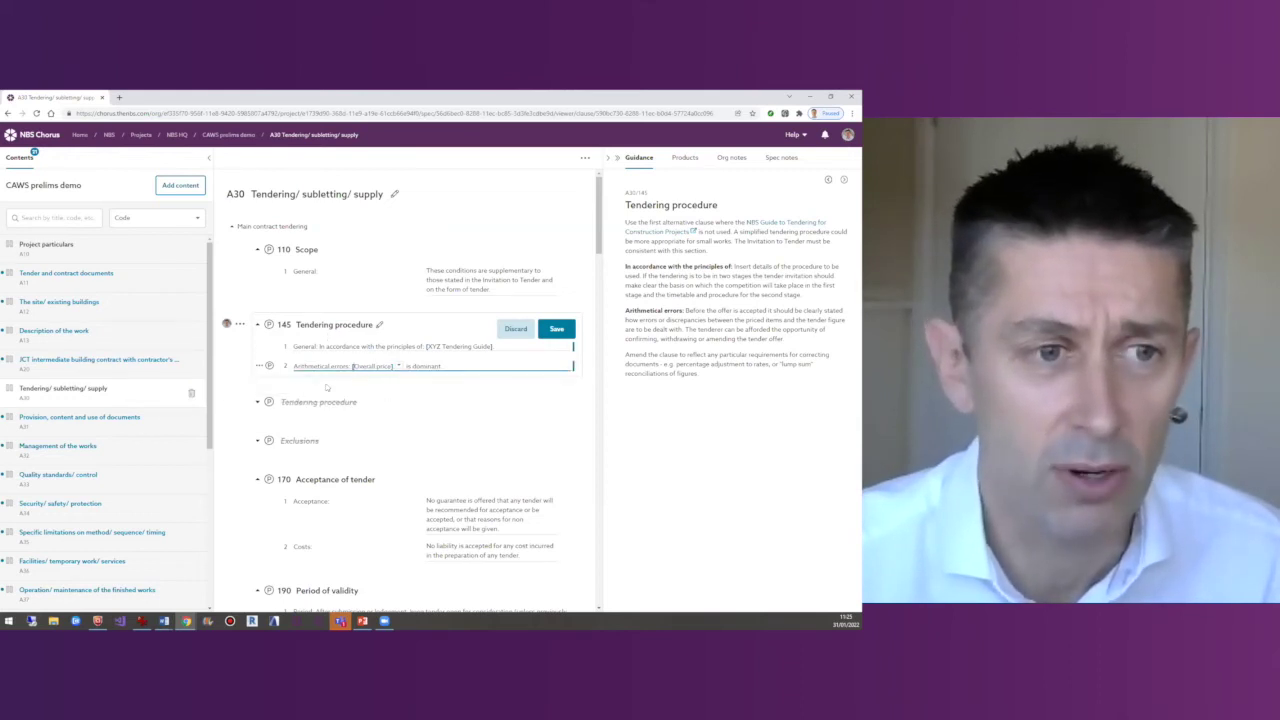
Insert a new row below Arithmetical errors reading "Queries: XYZ" and make the word "Queries" bold.
{"action": "left_click", "coordinate": [259, 367]}
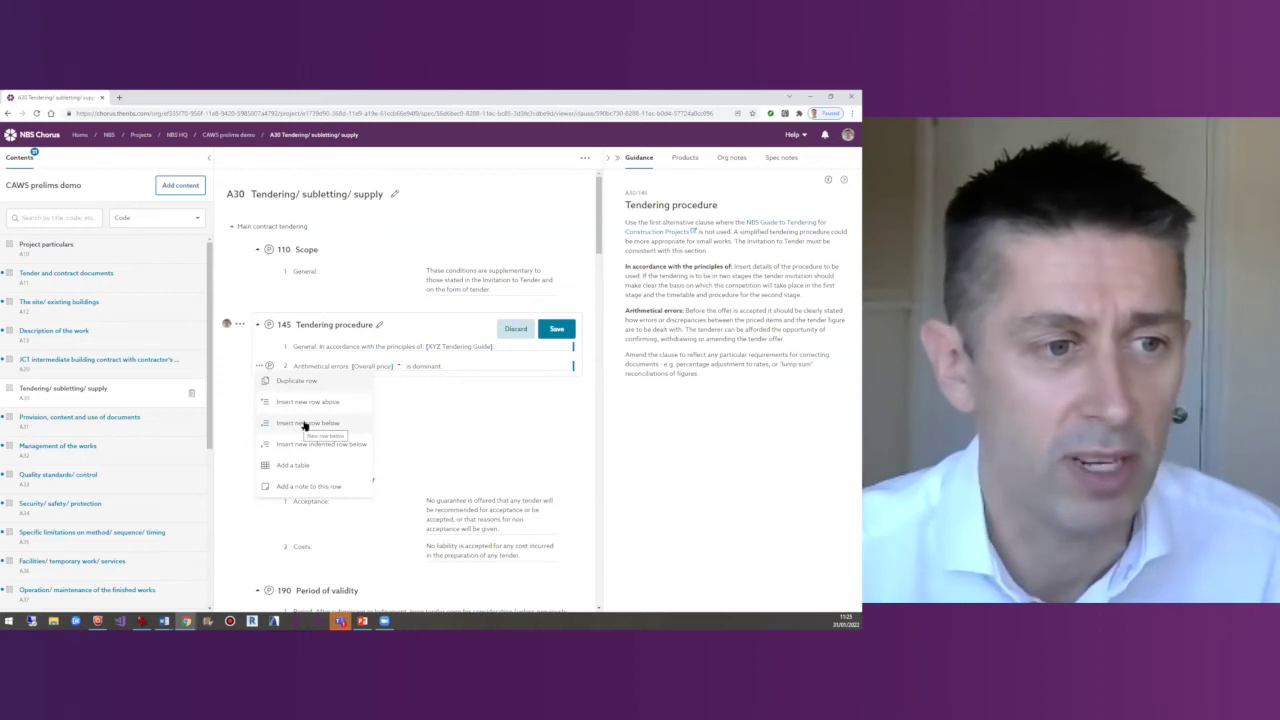
{"action": "left_click", "coordinate": [300, 424]}
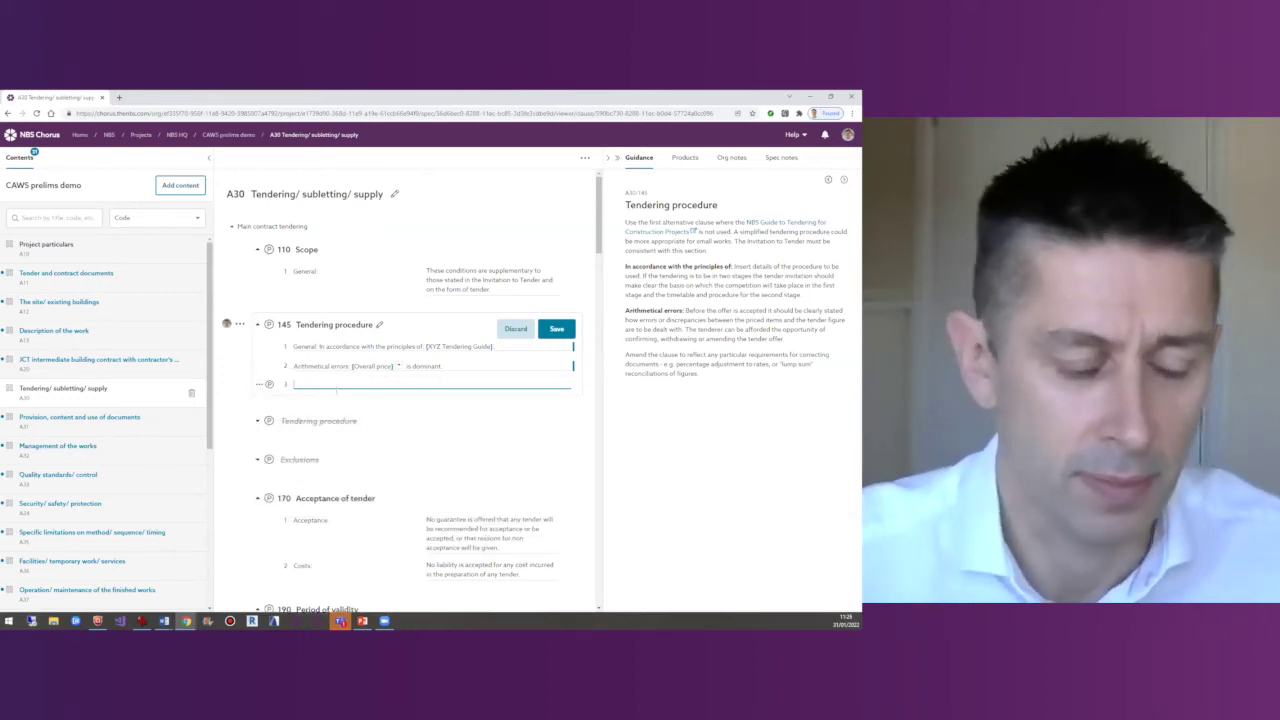
{"action": "type", "text": "Queries: "}
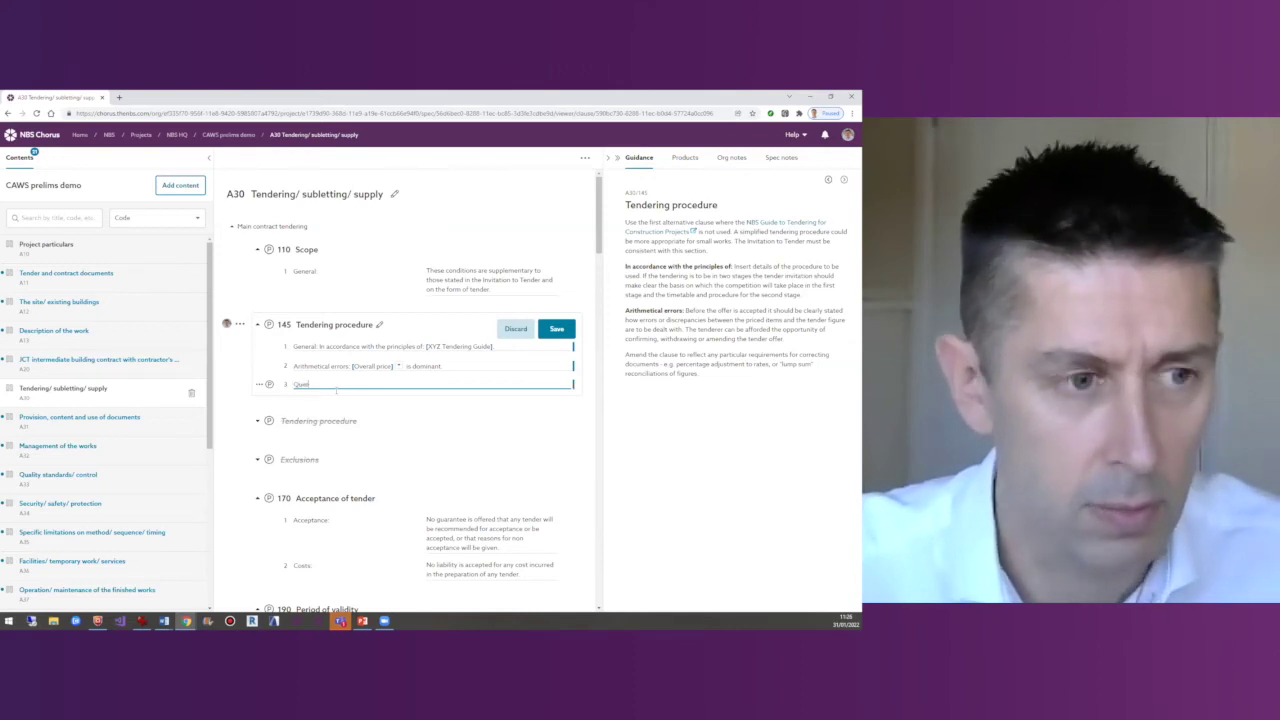
{"action": "type", "text": "XYZ"}
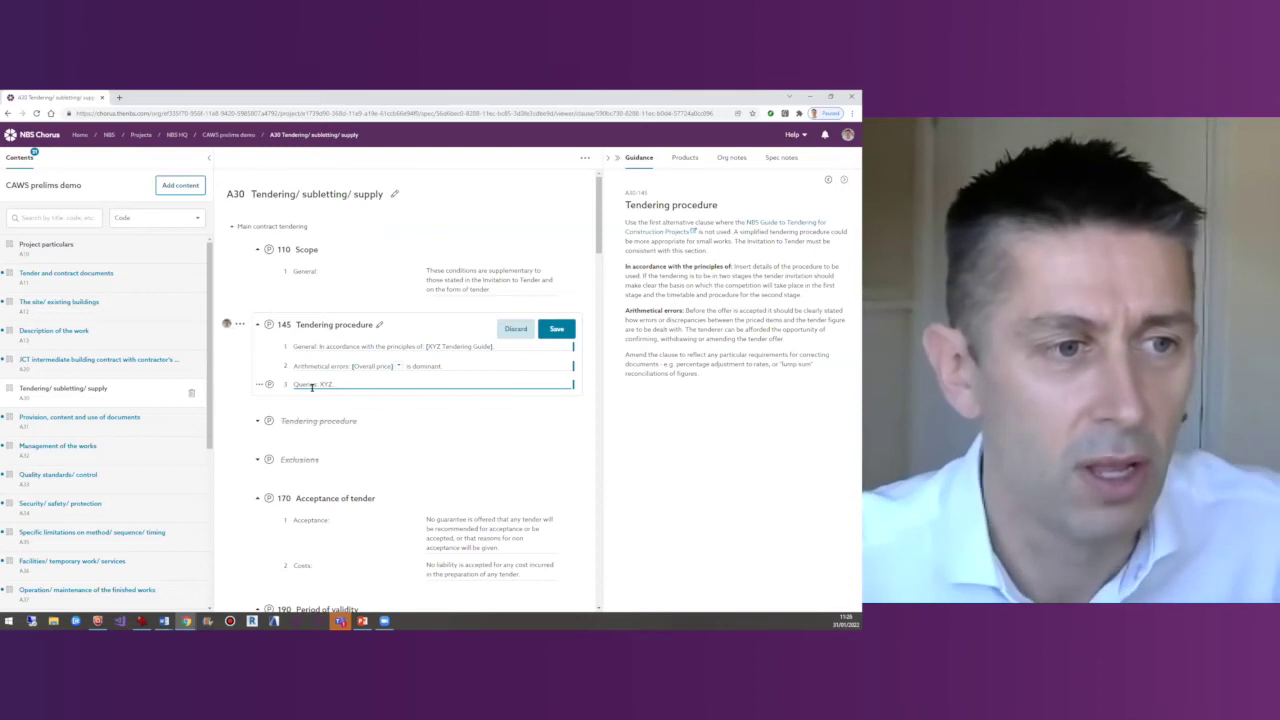
{"action": "double_click", "coordinate": [305, 384]}
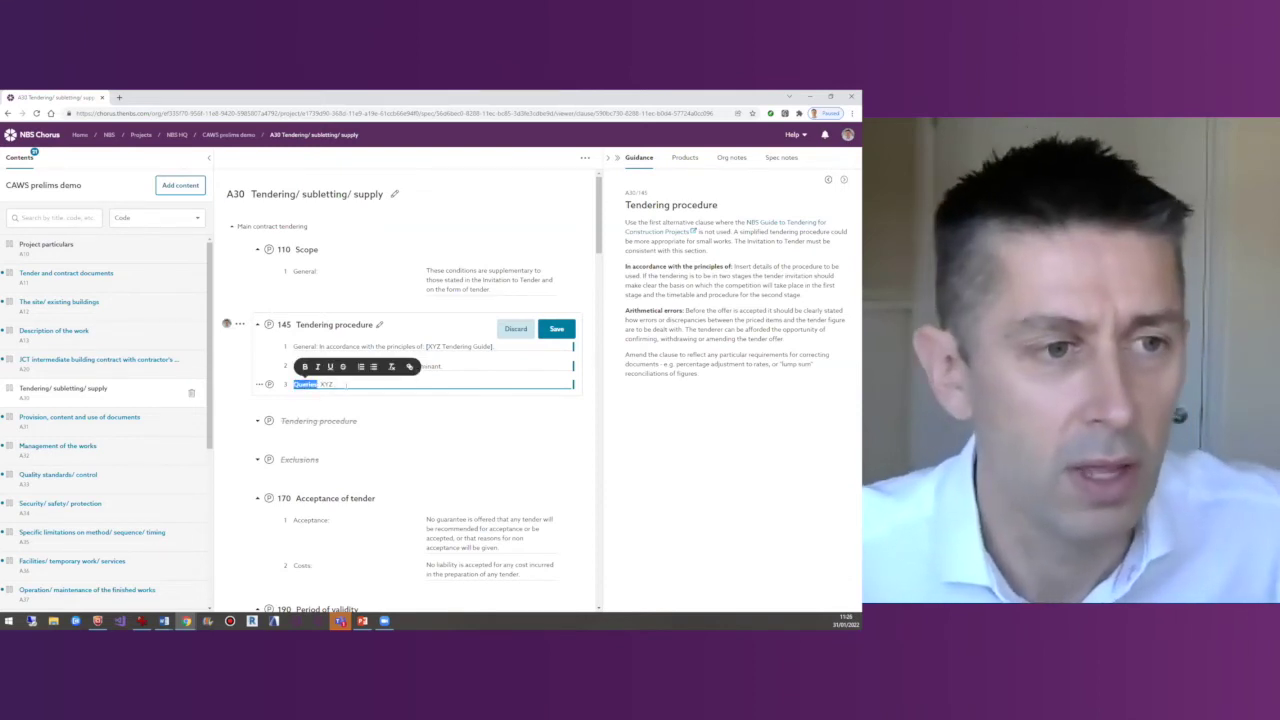
{"action": "left_click", "coordinate": [346, 384]}
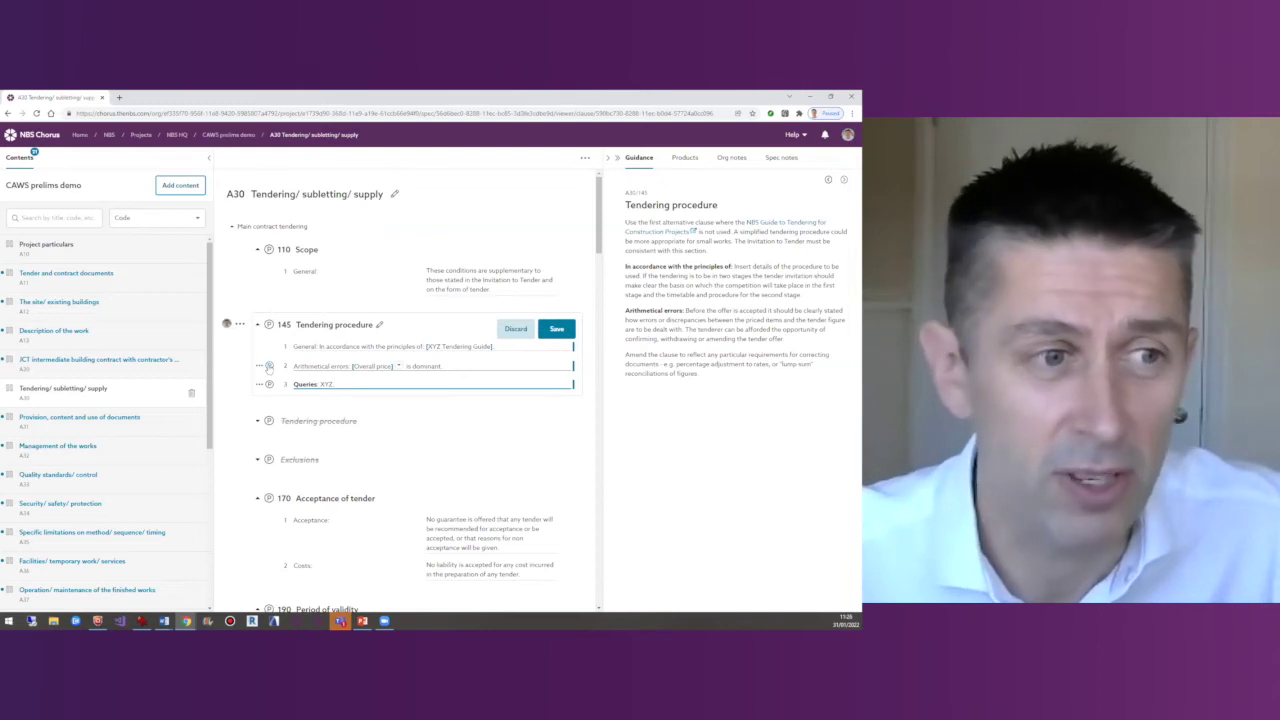
Park the Arithmetical errors row, bring it back into use, and save clause 145.
{"action": "left_click", "coordinate": [268, 367]}
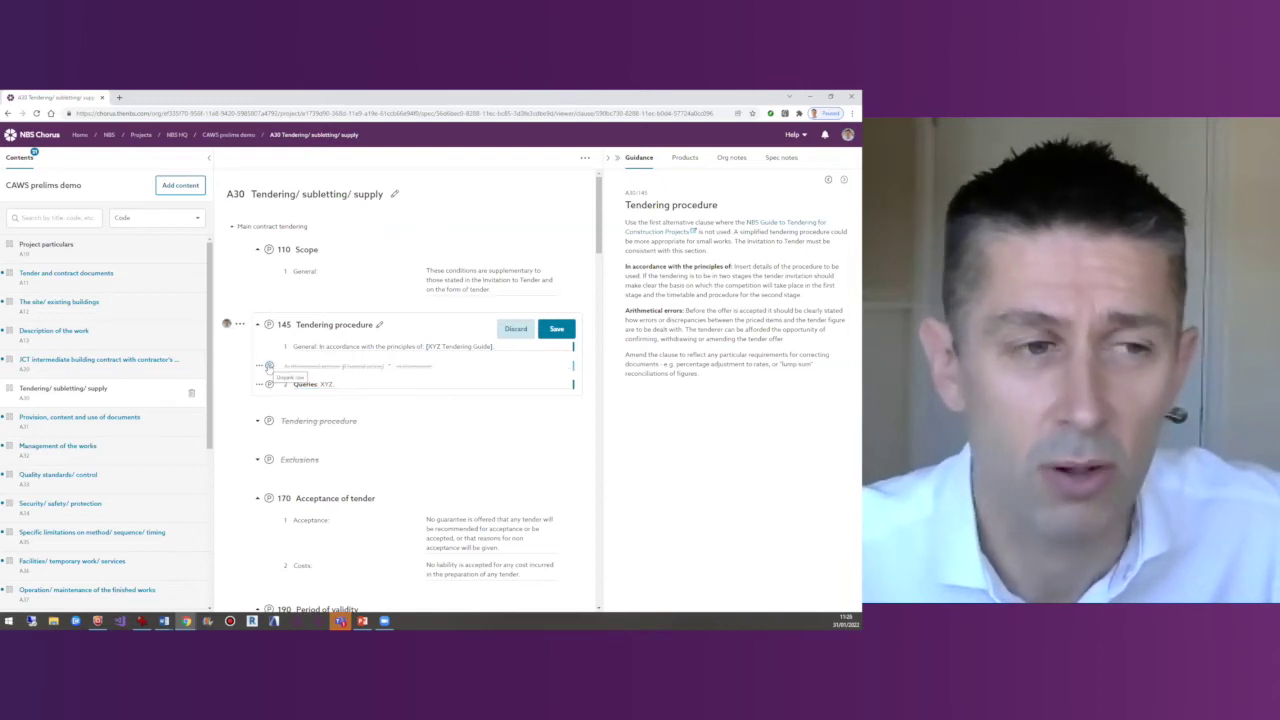
{"action": "left_click", "coordinate": [268, 367]}
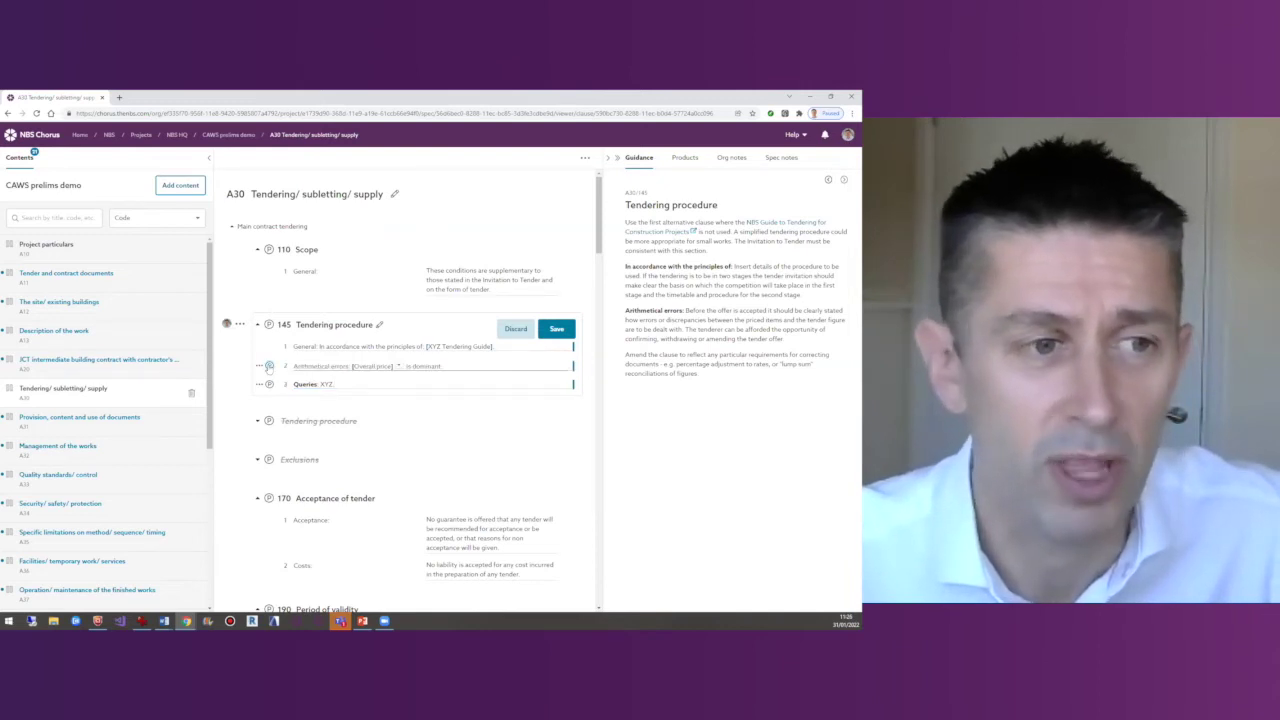
{"action": "left_click", "coordinate": [553, 331]}
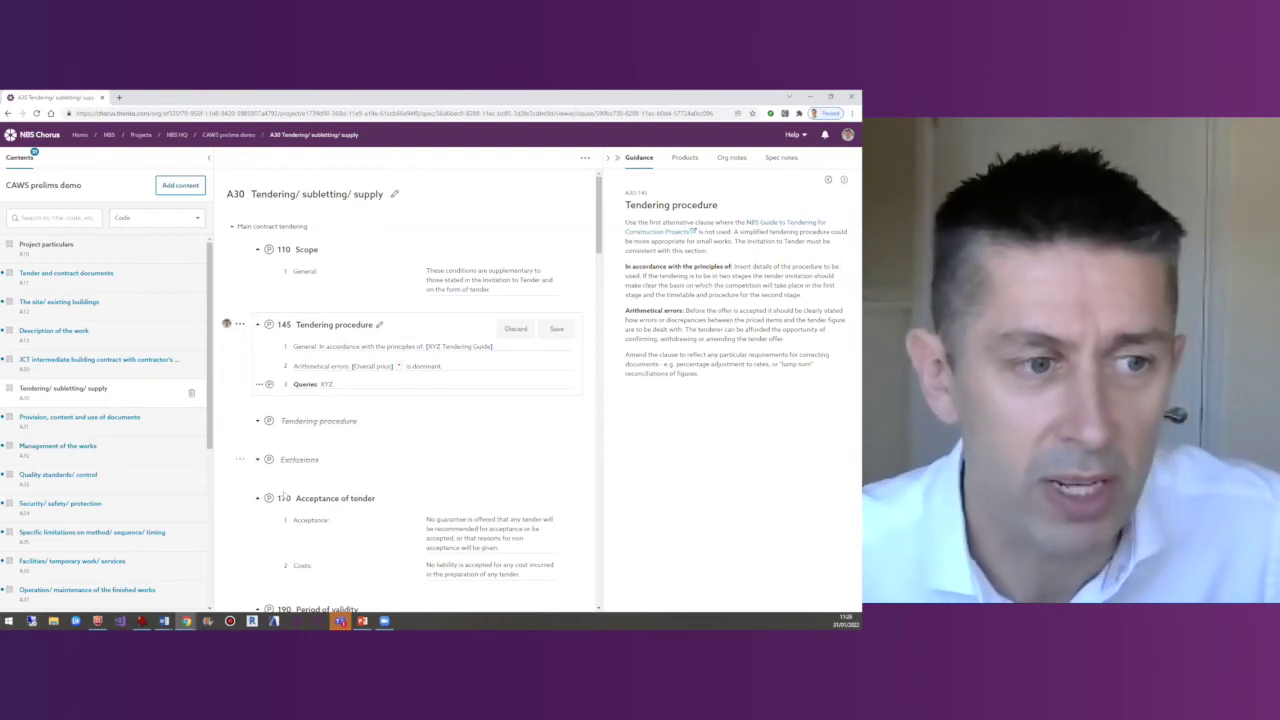
Open the A20 JCT intermediate building contract section and display the guidance for Fifth A - Pricing by the Contractor.
{"action": "left_click", "coordinate": [48, 362]}
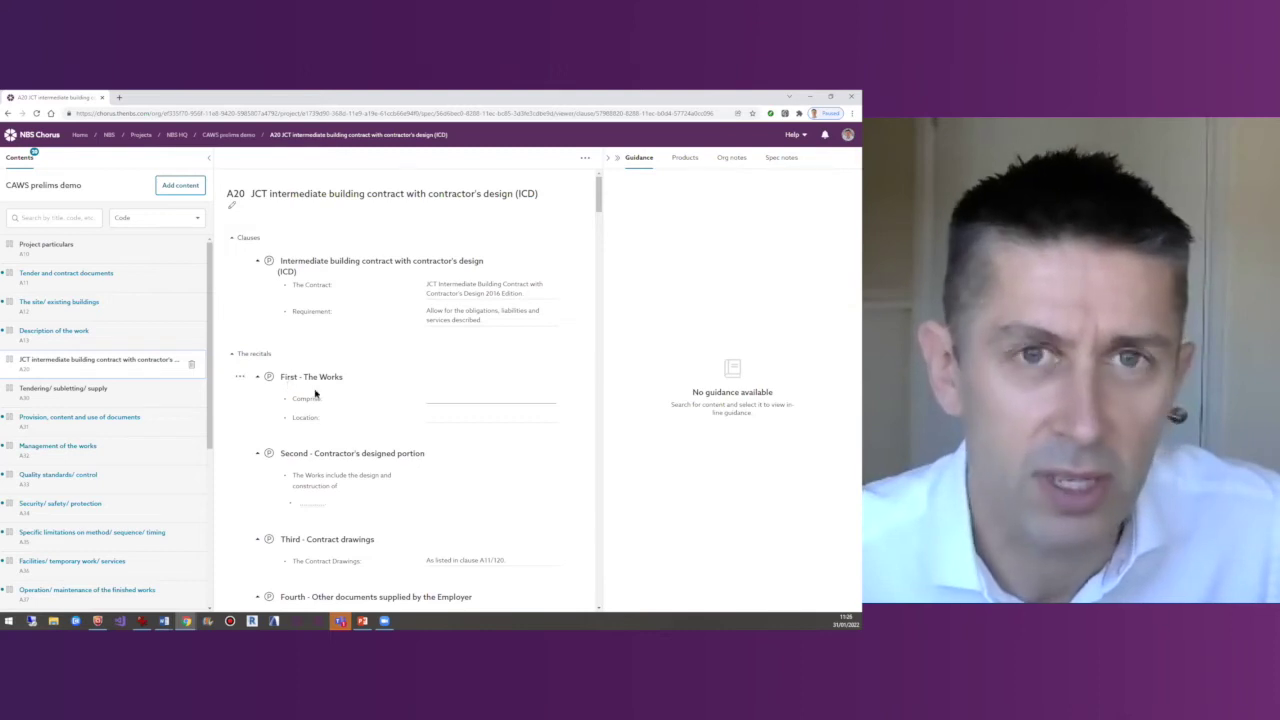
{"action": "scroll", "coordinate": [315, 393], "scroll_direction": "down", "scroll_amount": 1}
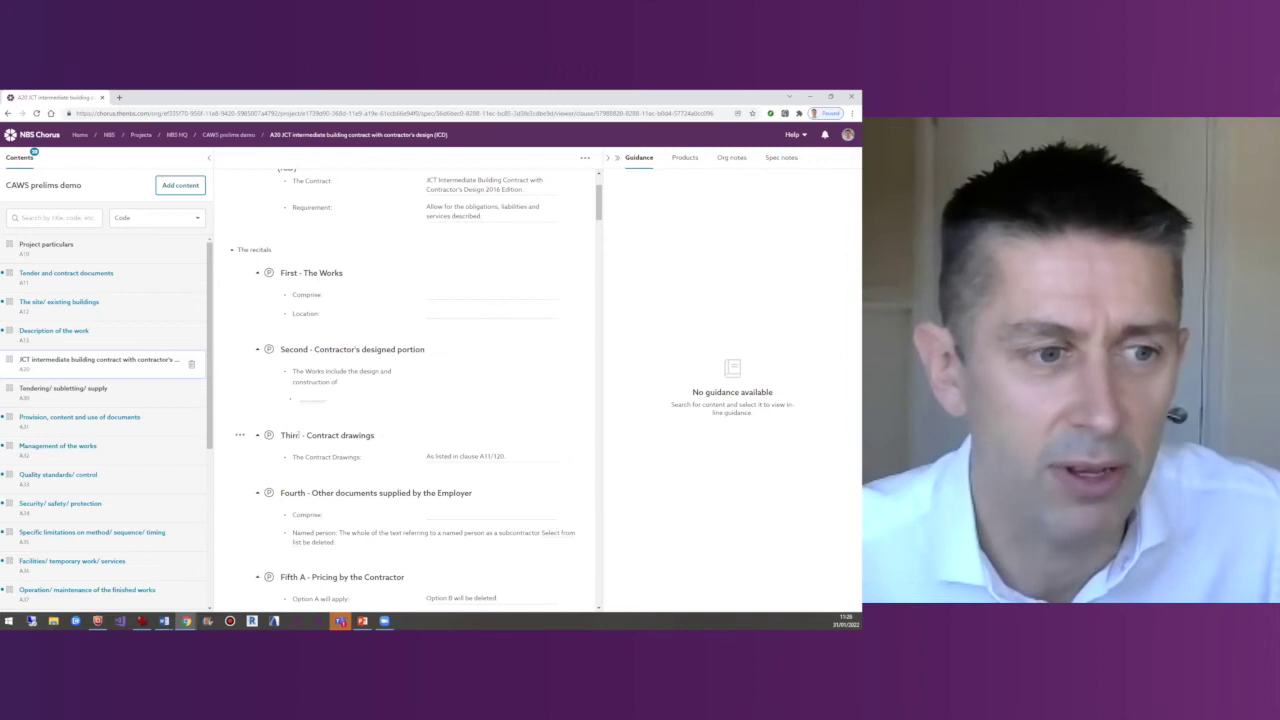
{"action": "scroll", "coordinate": [298, 435], "scroll_direction": "down", "scroll_amount": 2}
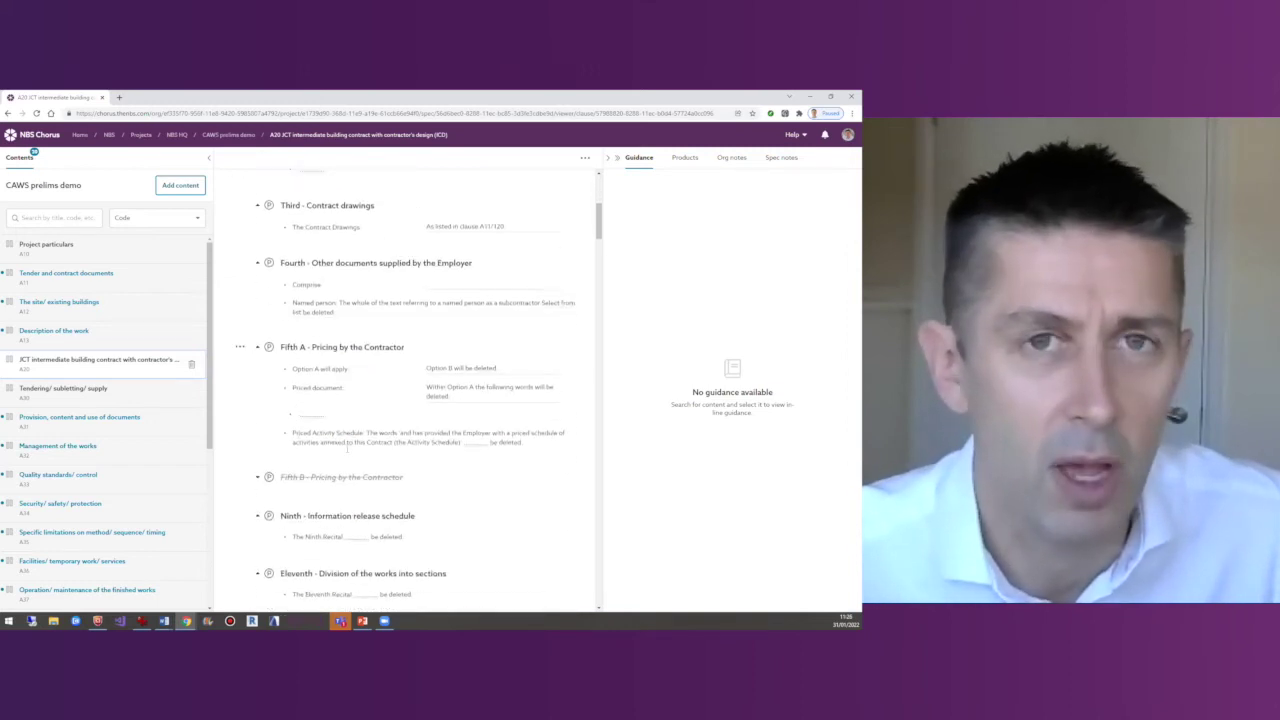
{"action": "left_click", "coordinate": [315, 394]}
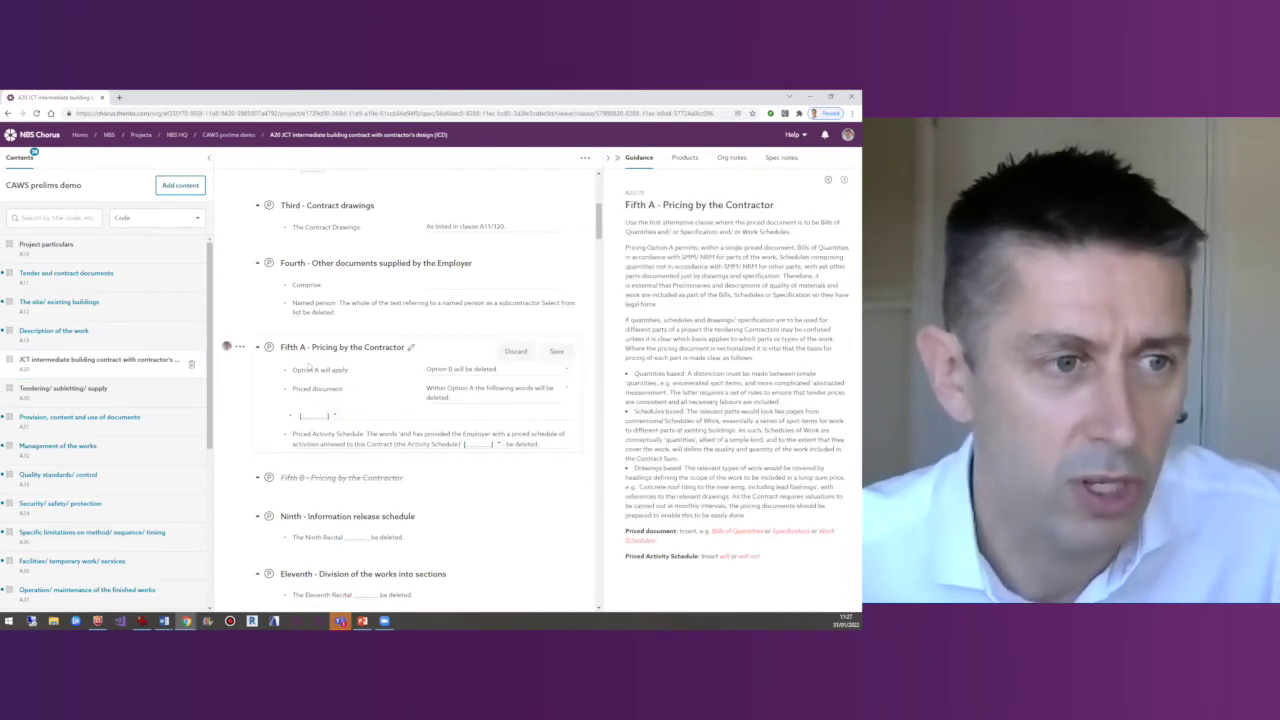
Park the Fifth A - Pricing by the Contractor clause and unpark the Fifth B - Pricing by the Contractor alternative.
{"action": "scroll", "coordinate": [338, 410], "scroll_direction": "down", "scroll_amount": 1}
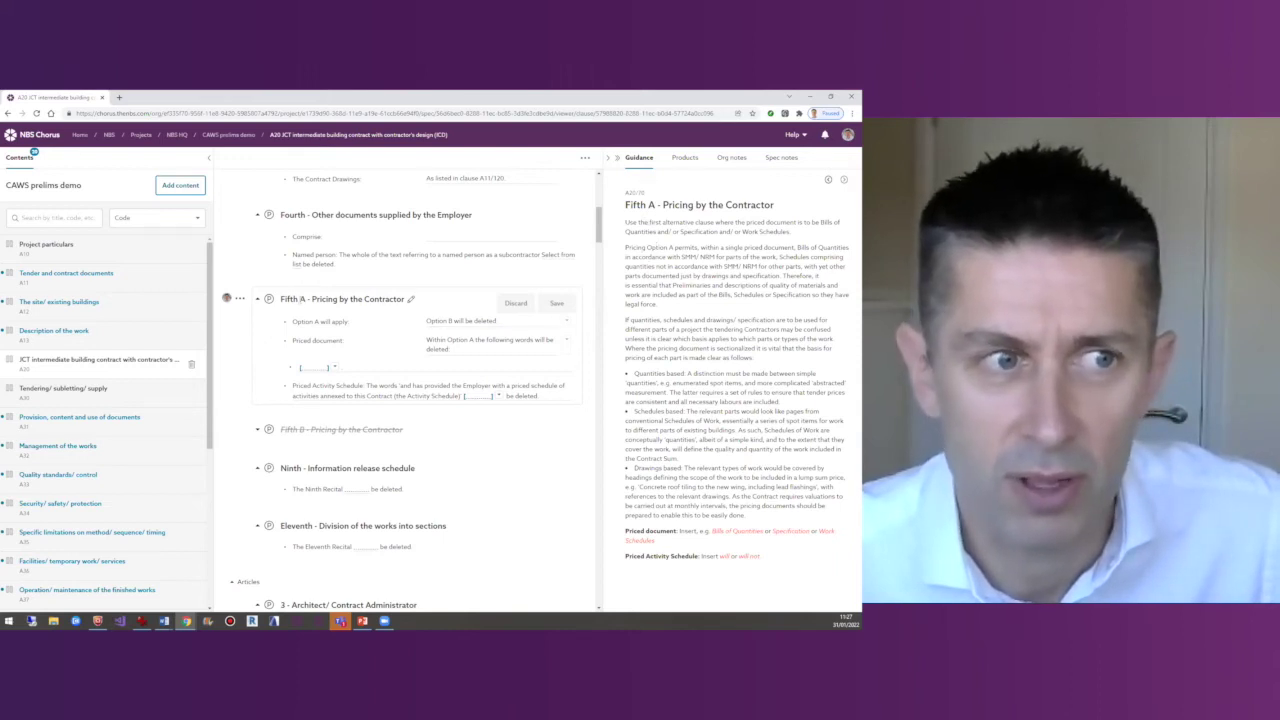
{"action": "left_click", "coordinate": [268, 298]}
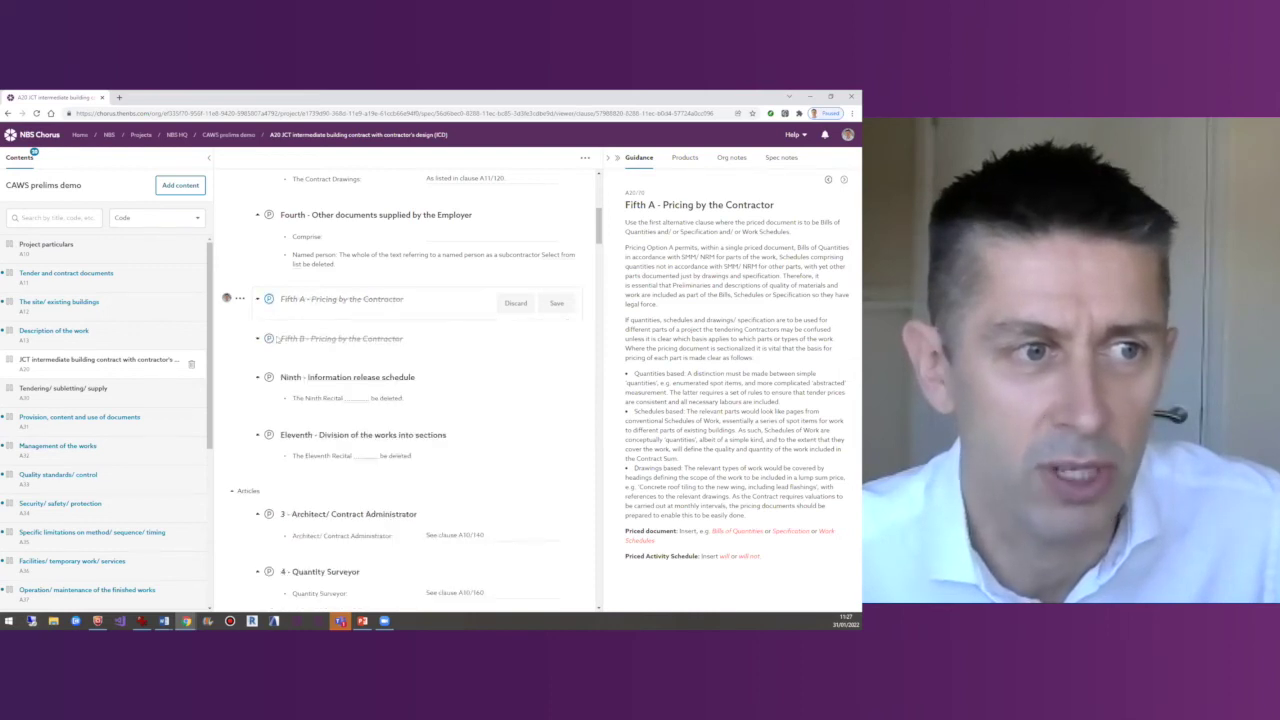
{"action": "left_click", "coordinate": [269, 339]}
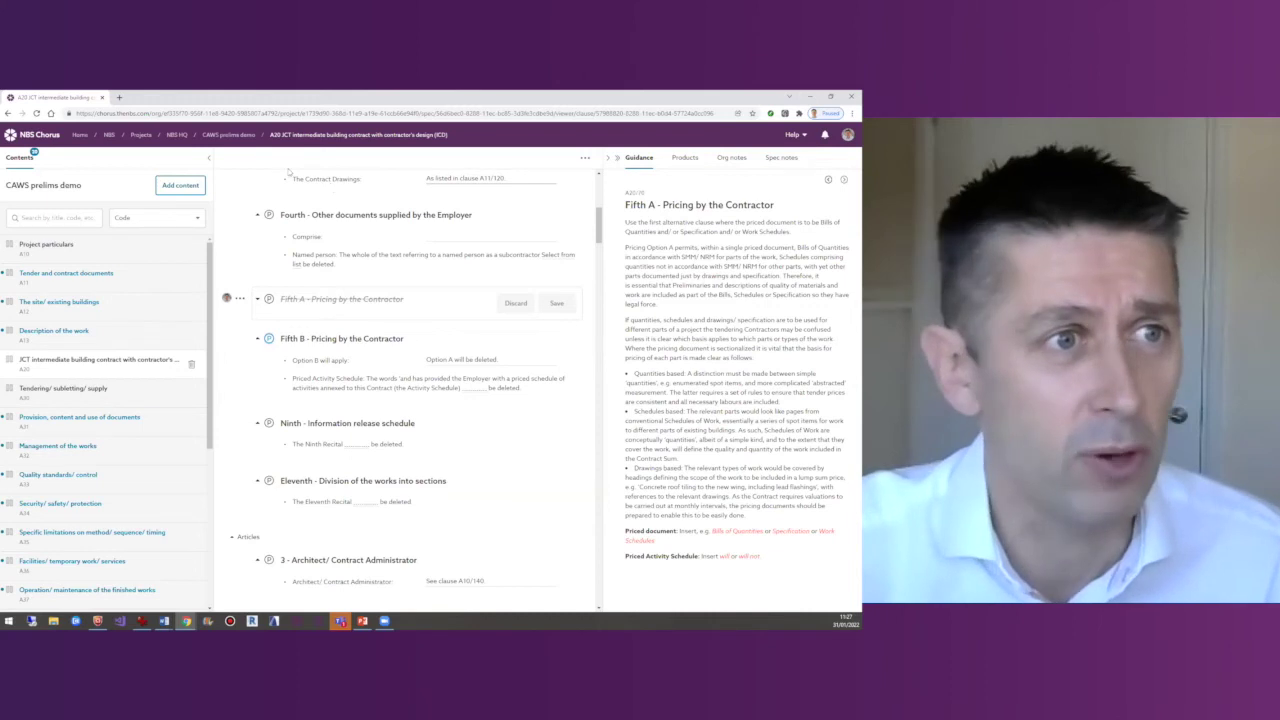
Go to the CAWS prelims demo contents list and select the A20 contract and A30 Tendering/ subletting/ supply sections.
{"action": "left_click", "coordinate": [230, 139]}
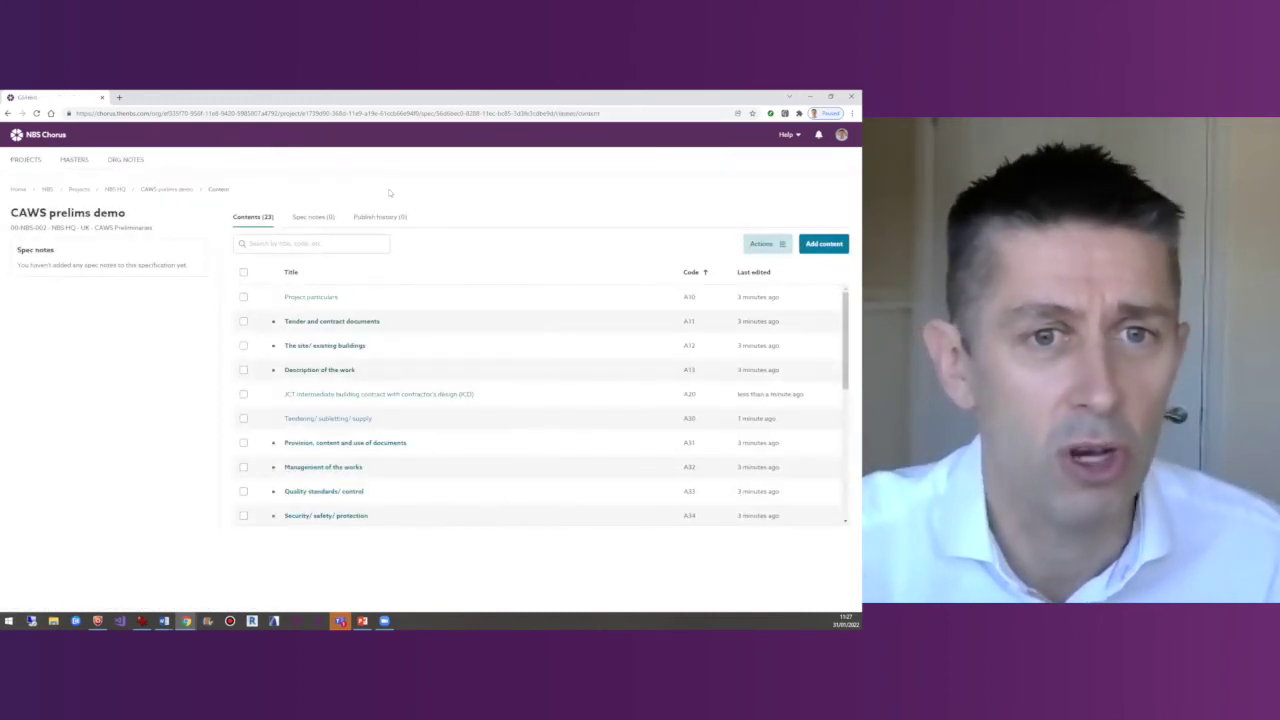
{"action": "left_click", "coordinate": [779, 254]}
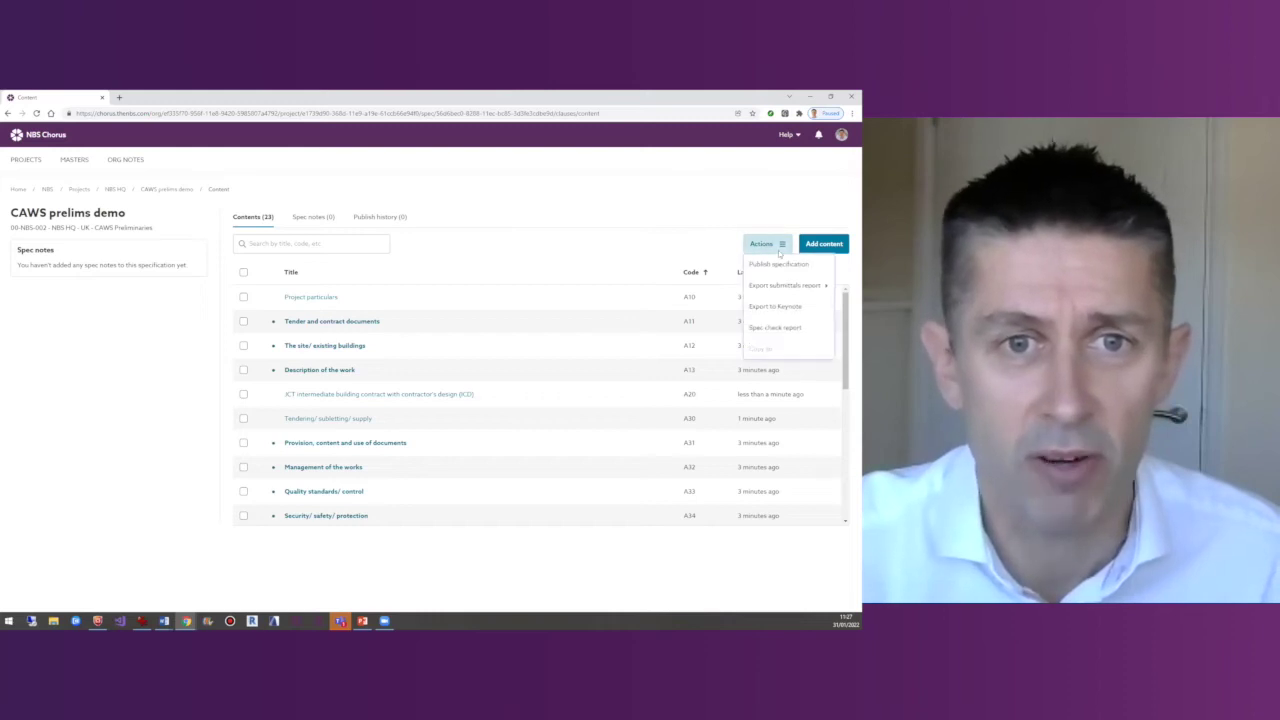
{"action": "left_click", "coordinate": [487, 260]}
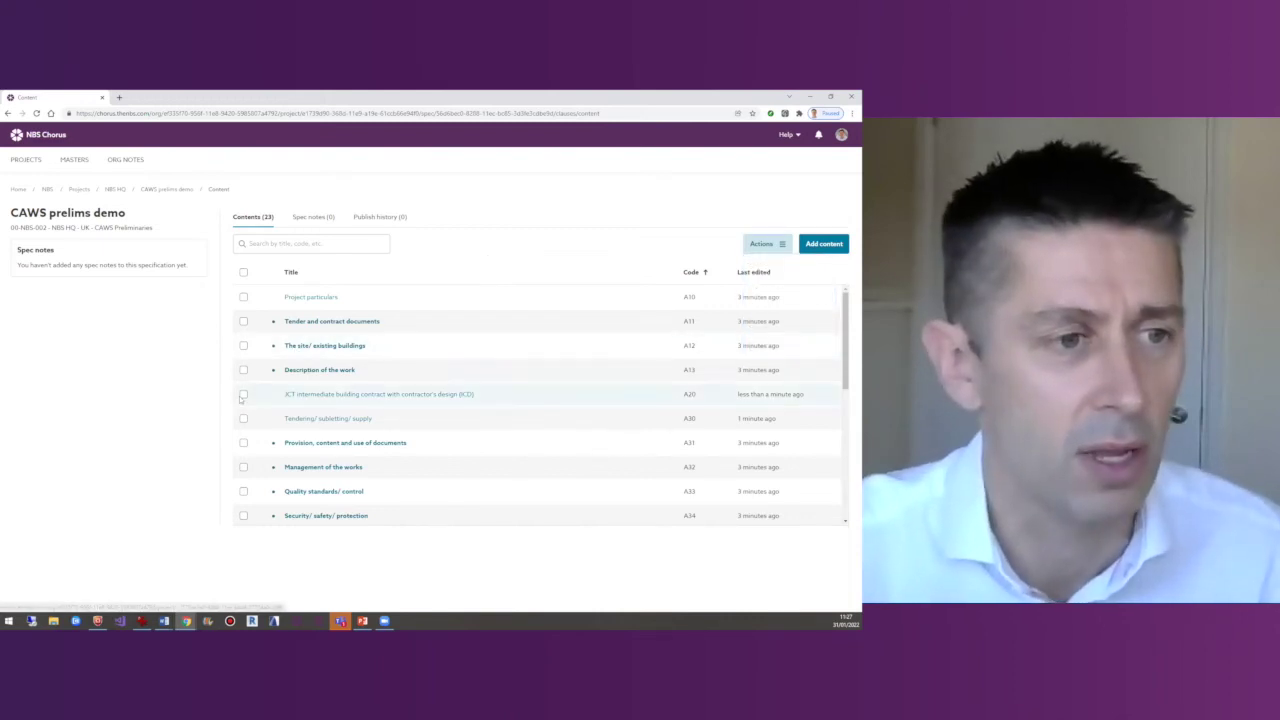
{"action": "left_click", "coordinate": [243, 394]}
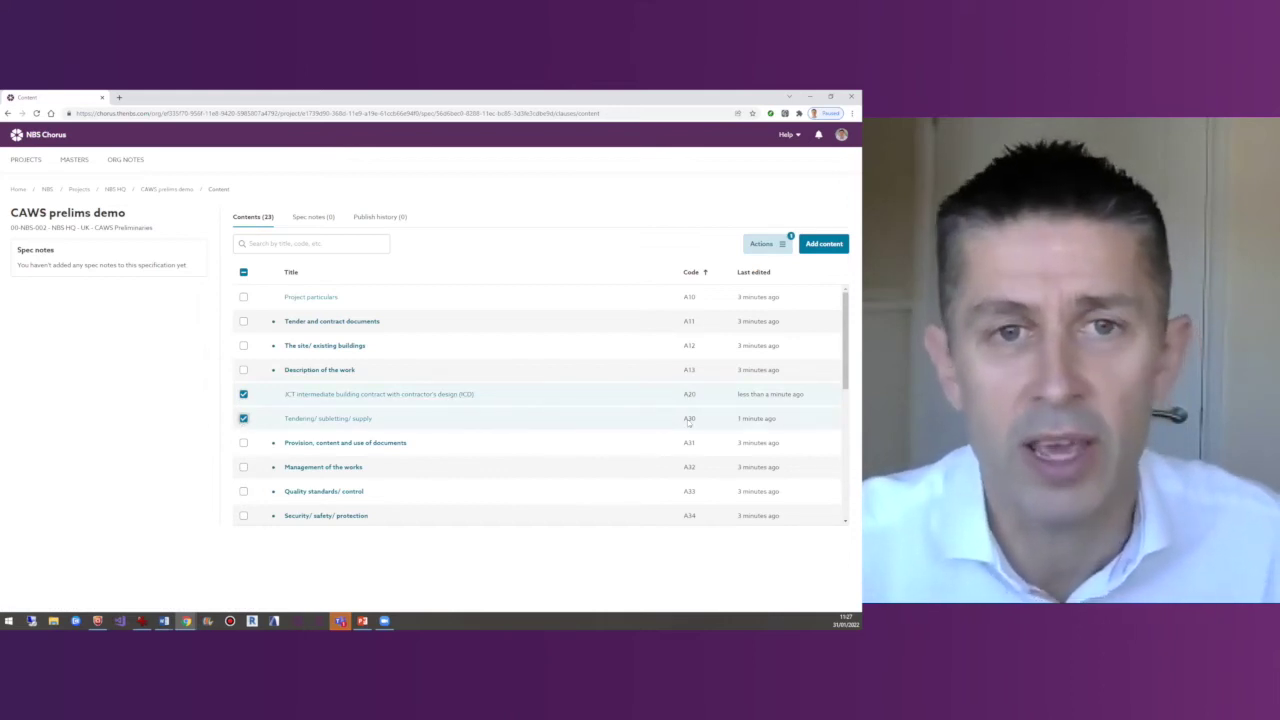
Start publishing the selected sections in PDF format without comparing them with a previous version.
{"action": "left_click", "coordinate": [775, 246]}
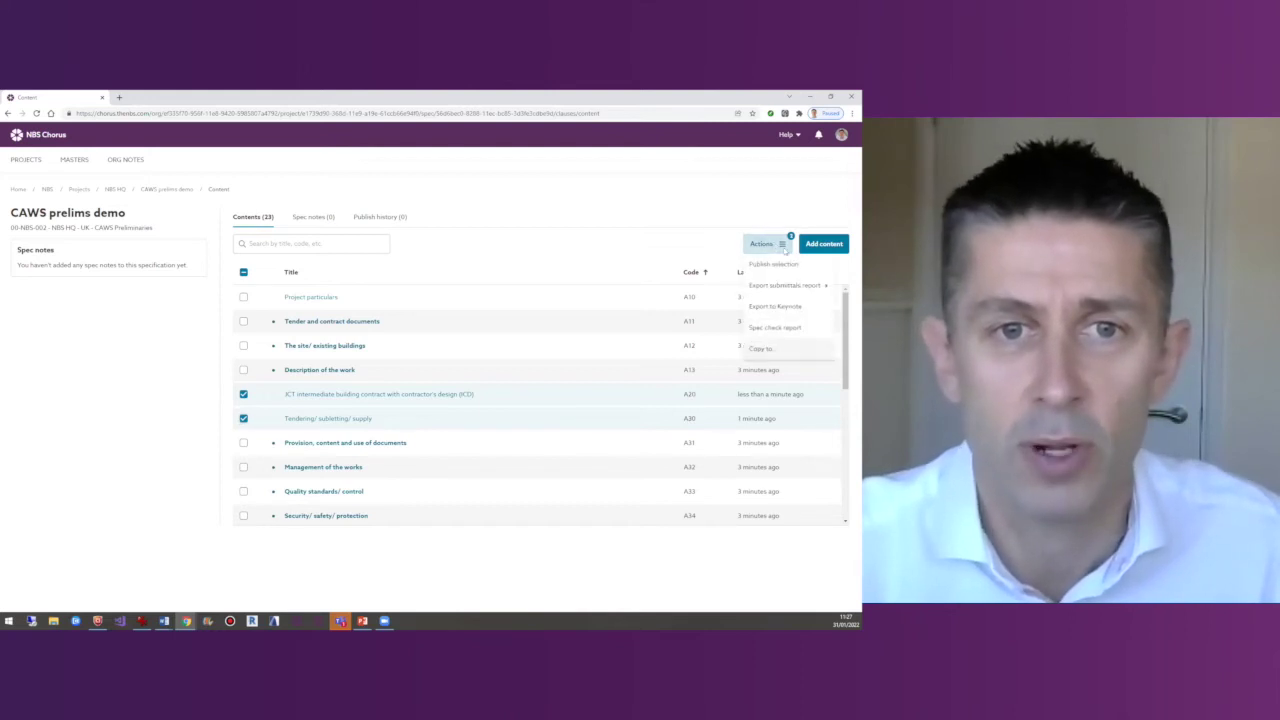
{"action": "left_click", "coordinate": [774, 265]}
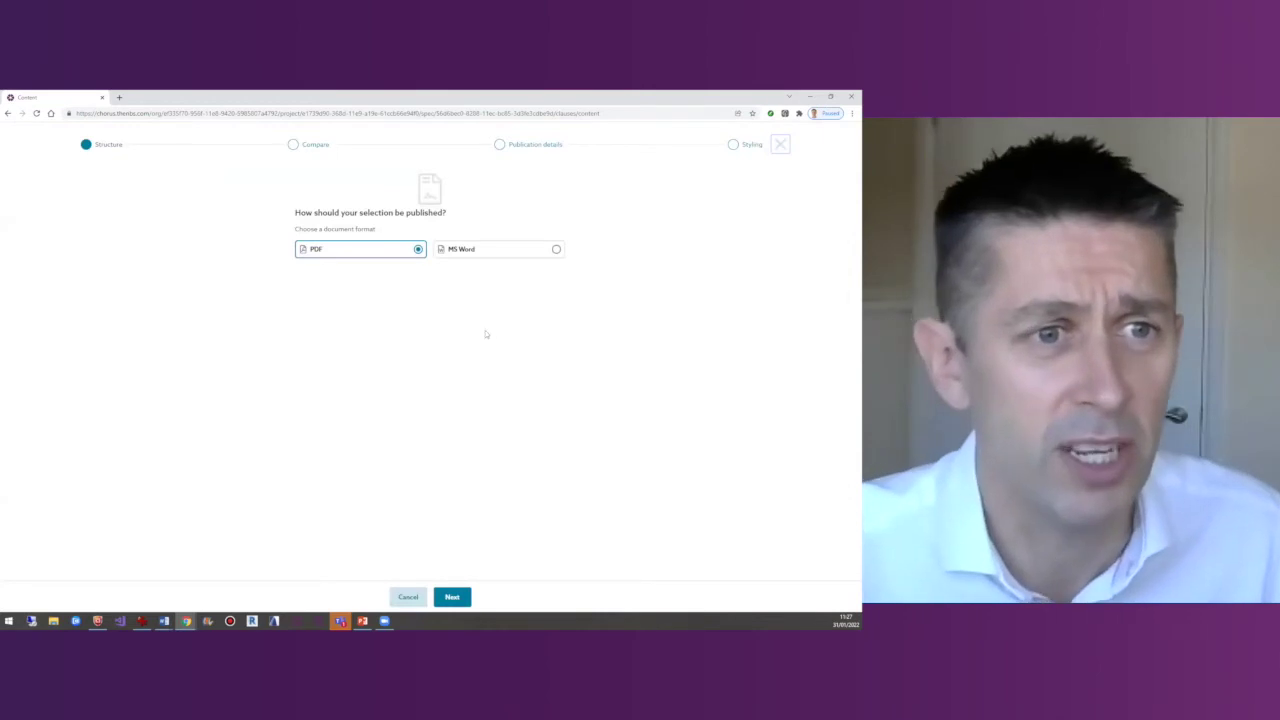
{"action": "left_click", "coordinate": [446, 597]}
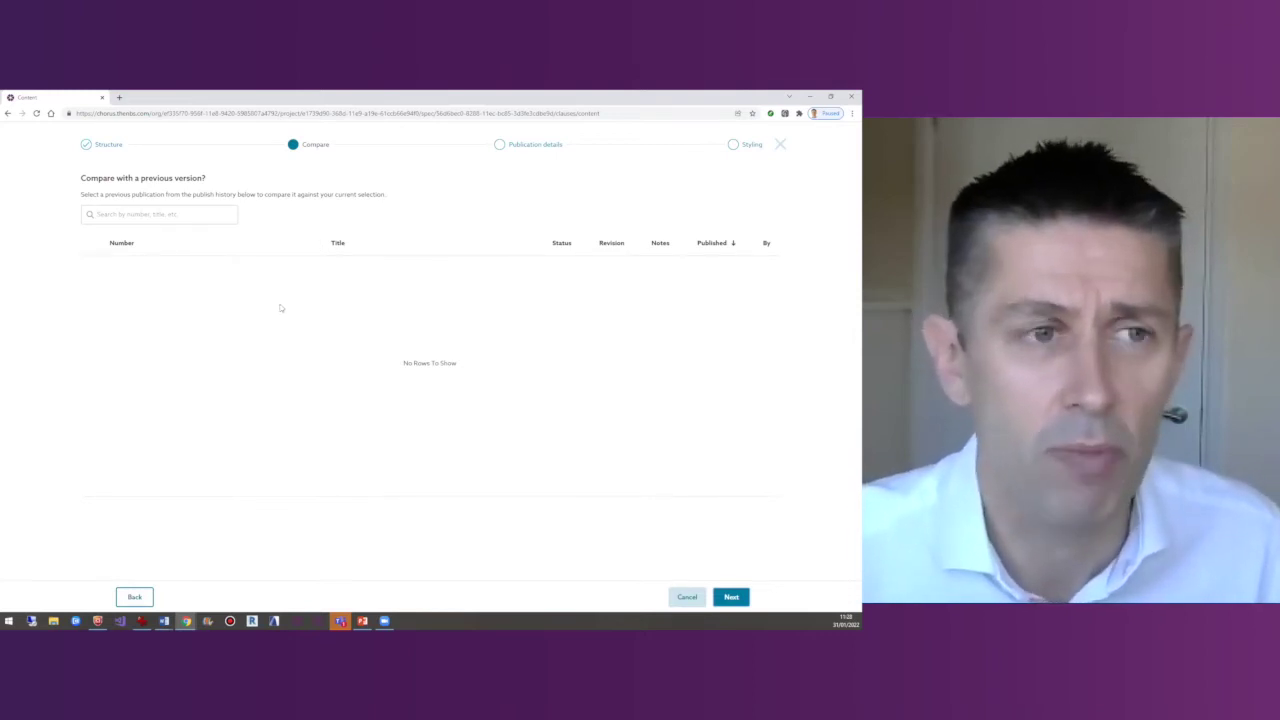
{"action": "left_click", "coordinate": [728, 597]}
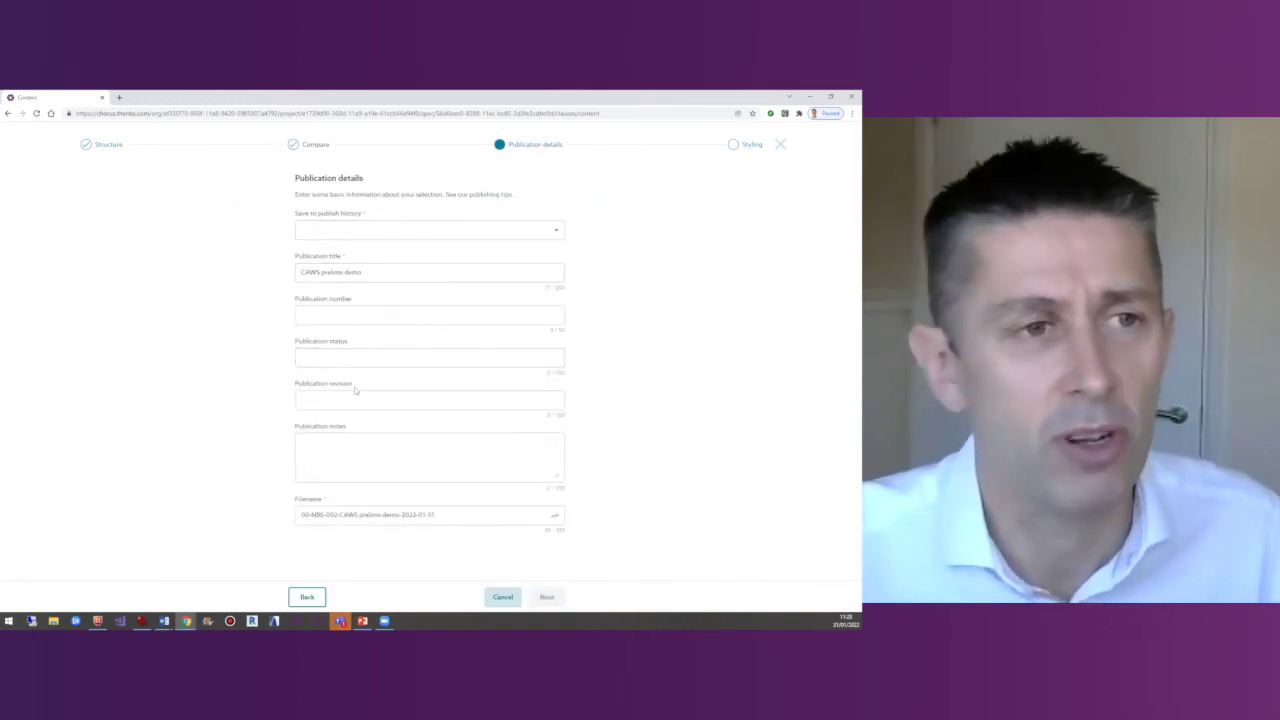
Save a copy to the publish history with publication number OPO-NBS-XX-XX-A-SP-000001 and status S1 - Draft.
{"action": "left_click", "coordinate": [333, 231]}
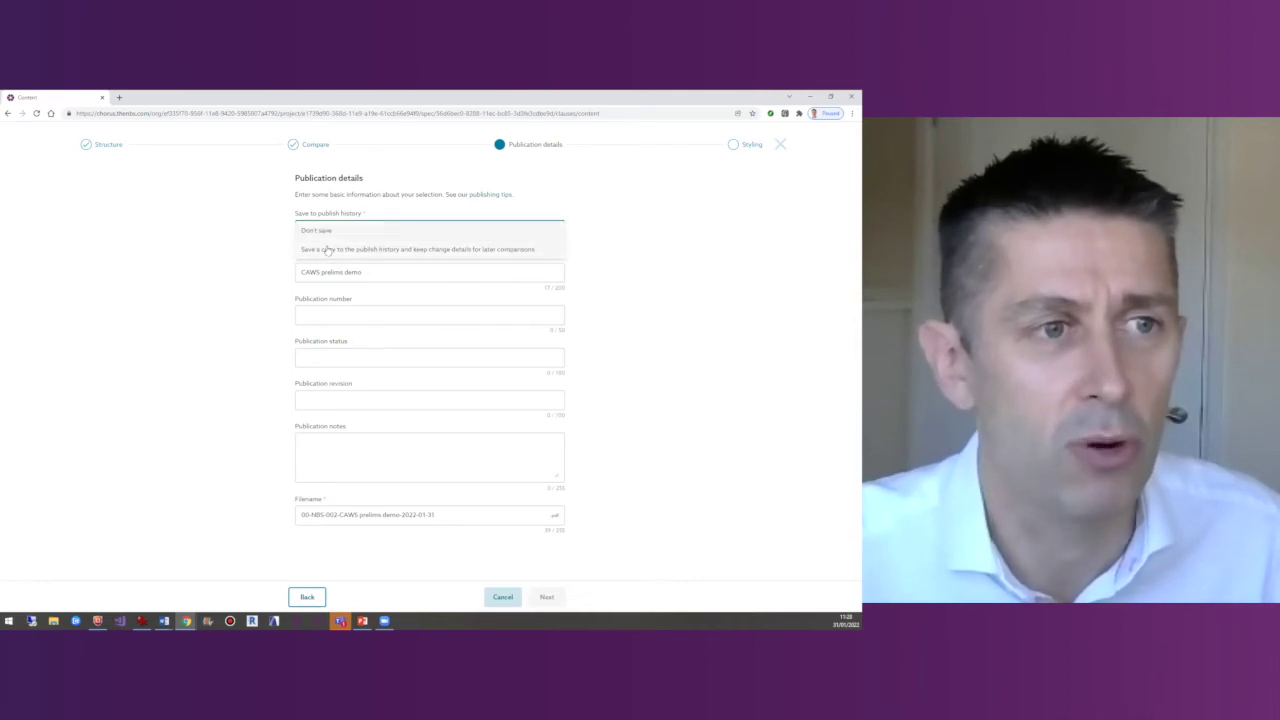
{"action": "left_click", "coordinate": [333, 249]}
{"action": "left_click", "coordinate": [325, 318]}
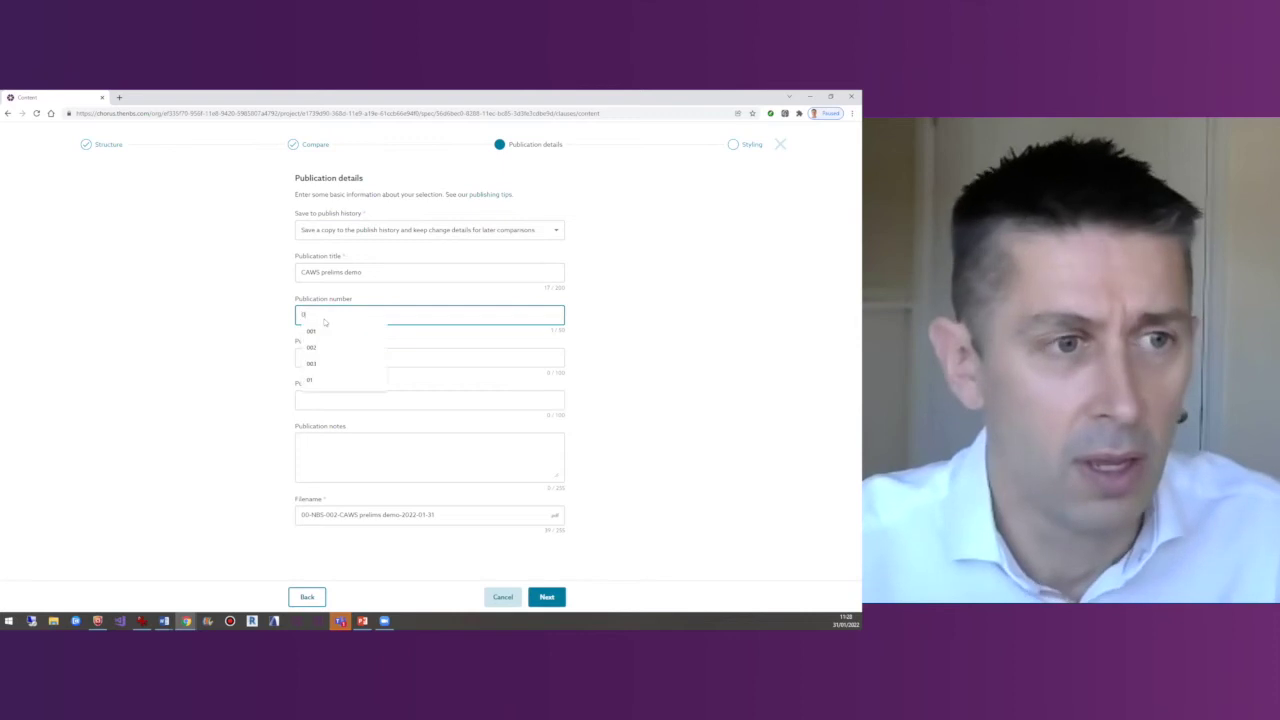
{"action": "type", "text": "0"}
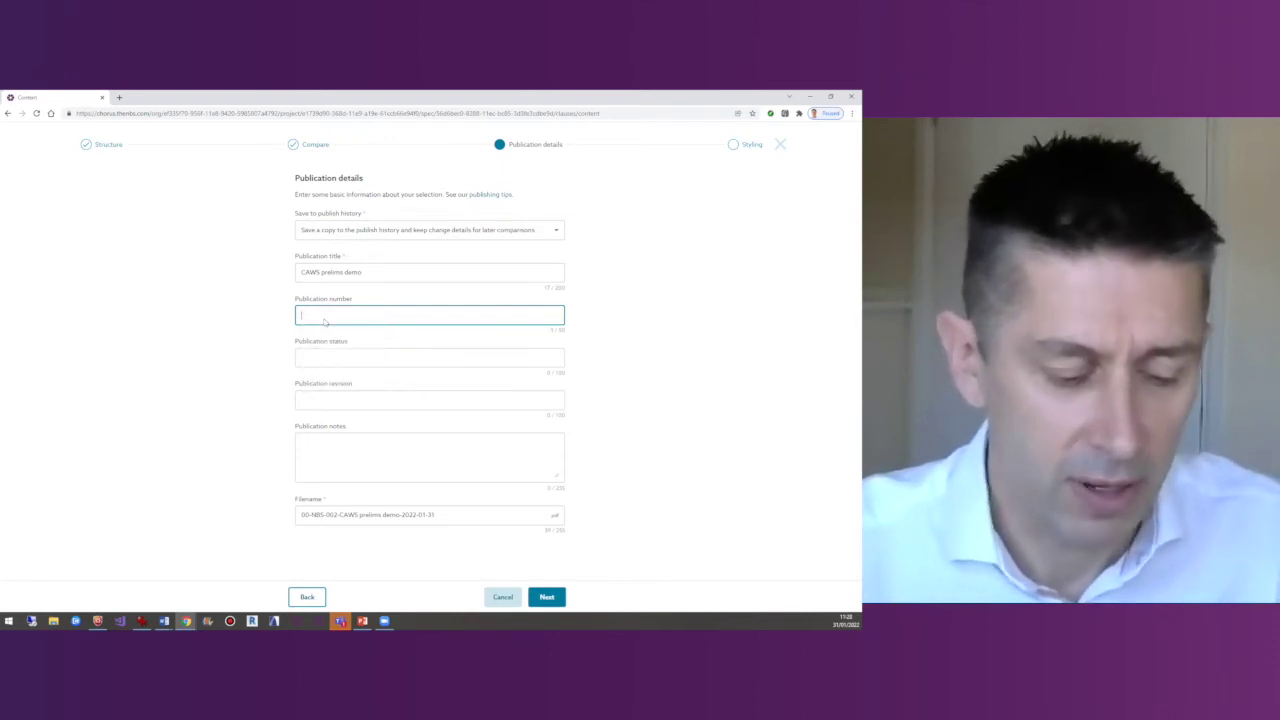
{"action": "left_click", "coordinate": [325, 321]}
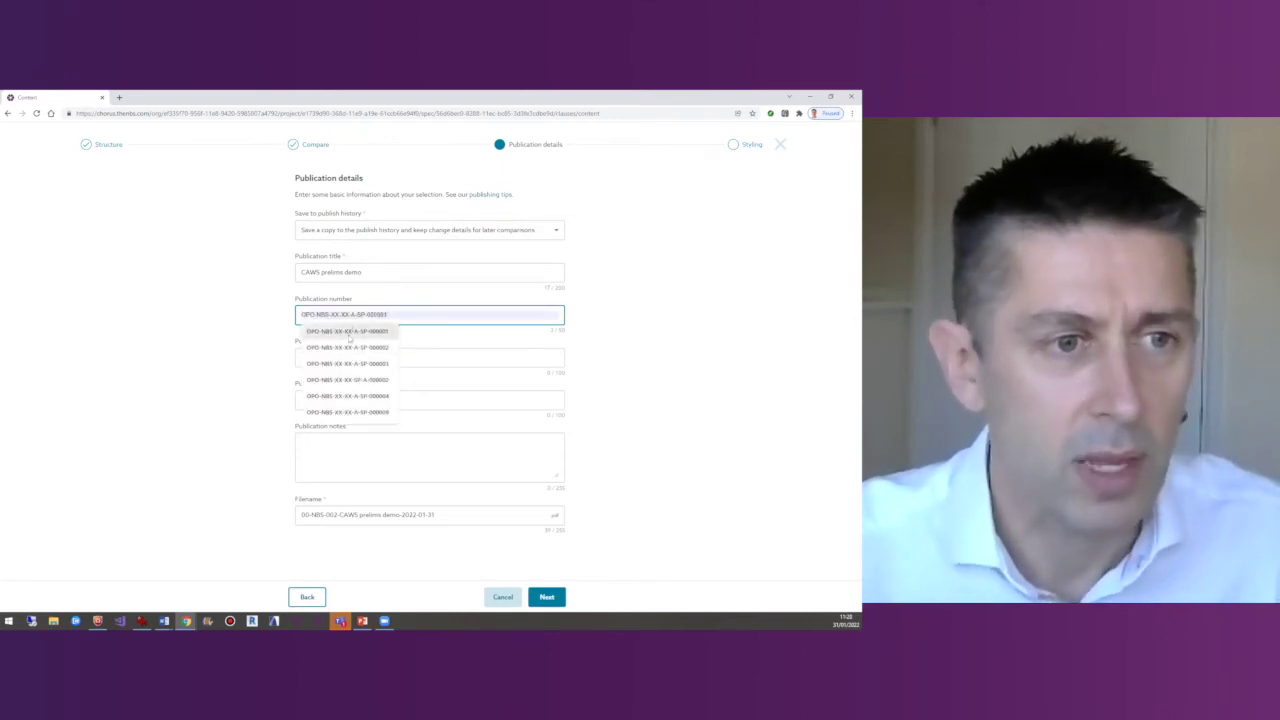
{"action": "left_click", "coordinate": [349, 339]}
{"action": "left_click", "coordinate": [349, 357]}
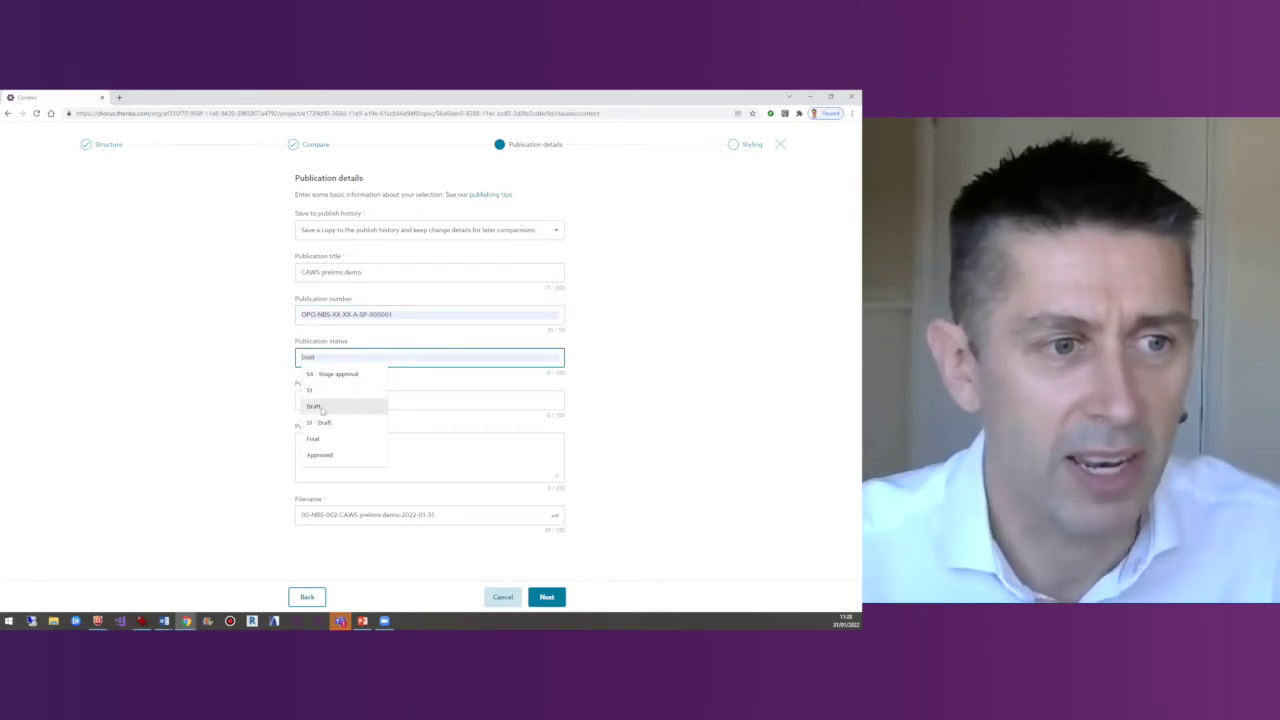
{"action": "left_click", "coordinate": [325, 423]}
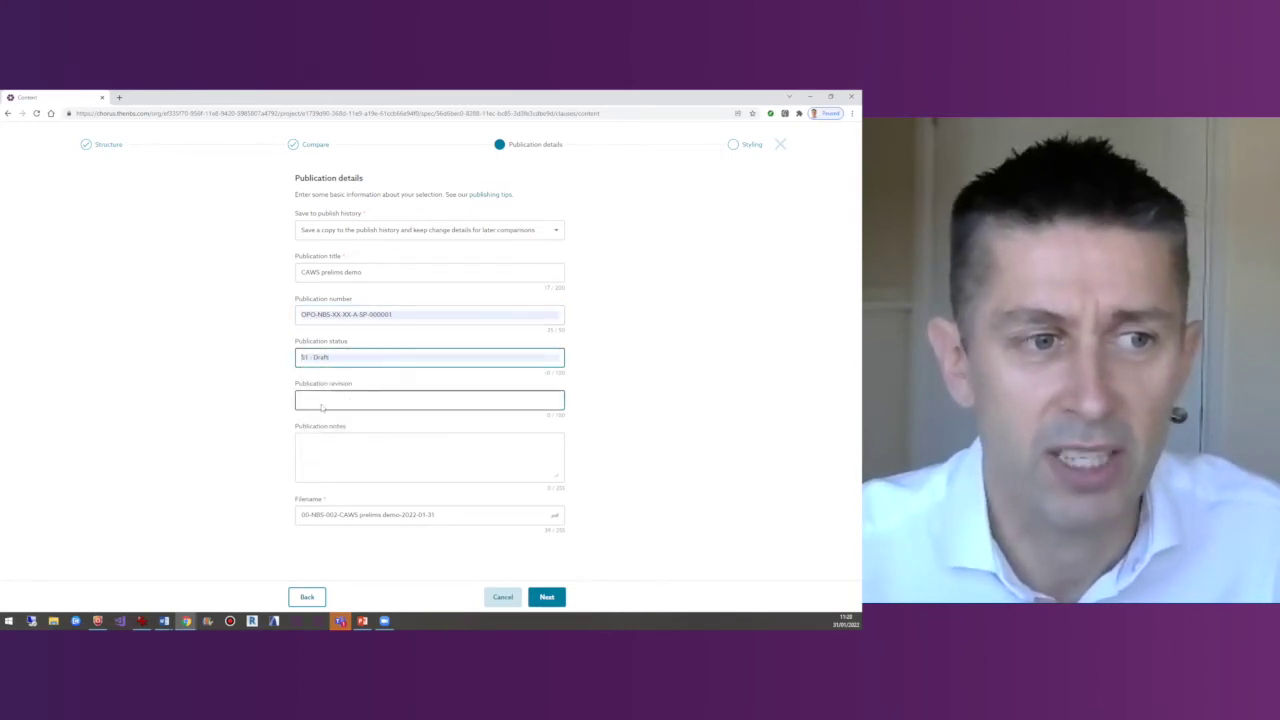
Set the publication revision to P01.01 and add publication notes giving the initials of the preparer and checker.
{"action": "left_click", "coordinate": [302, 398]}
{"action": "left_click", "coordinate": [329, 416]}
{"action": "left_click", "coordinate": [322, 443]}
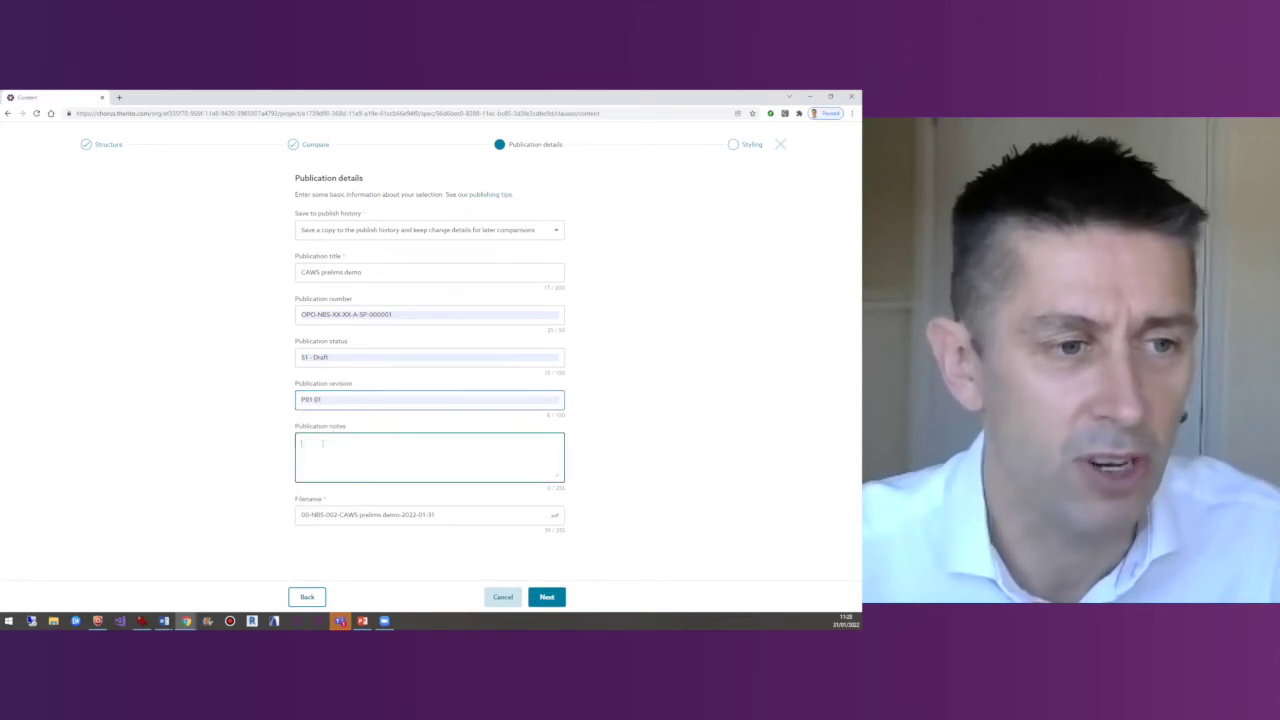
{"action": "type", "text": "Sta"}
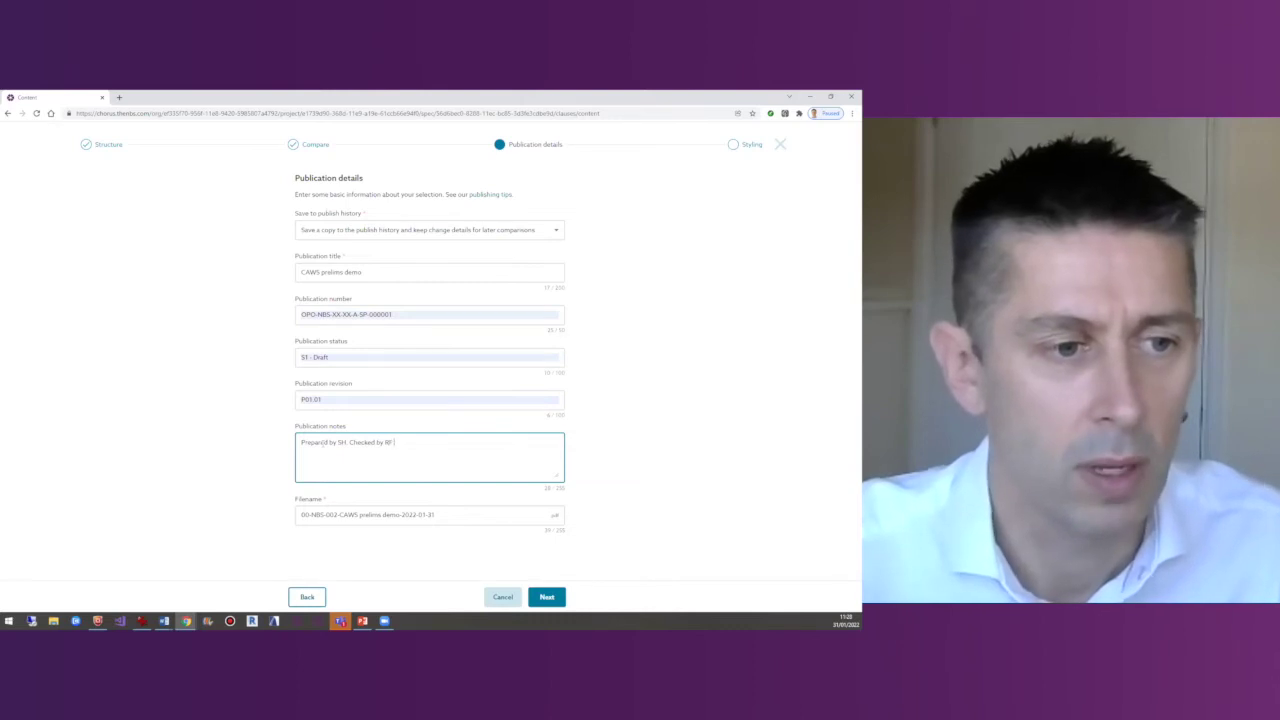
Replace the filename with the publication number OPO-NBS-XX-XX-A-SP-000001.
{"action": "key", "text": "shift+Tab"}
{"action": "key", "text": "shift+Tab"}
{"action": "key", "text": "shift+Tab"}
{"action": "key", "text": "ctrl+c"}
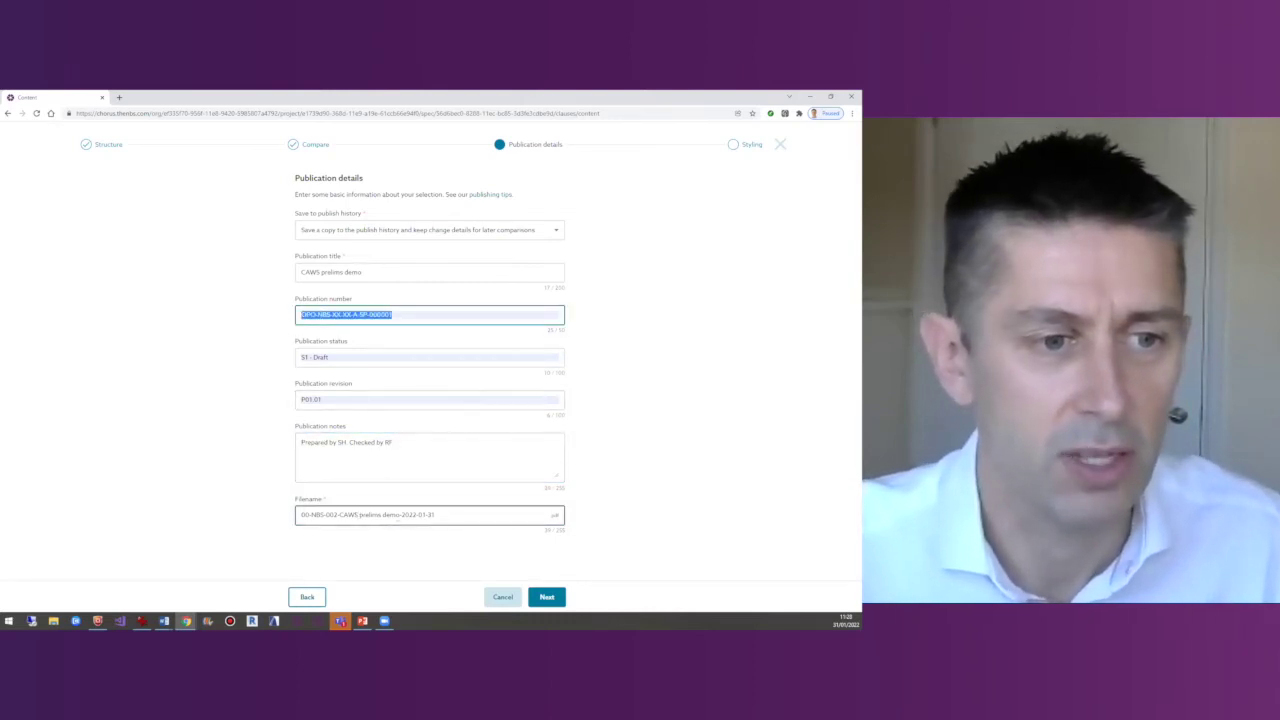
{"action": "left_click", "coordinate": [396, 515]}
{"action": "left_click_drag", "start_coordinate": [443, 514], "coordinate": [283, 523]}
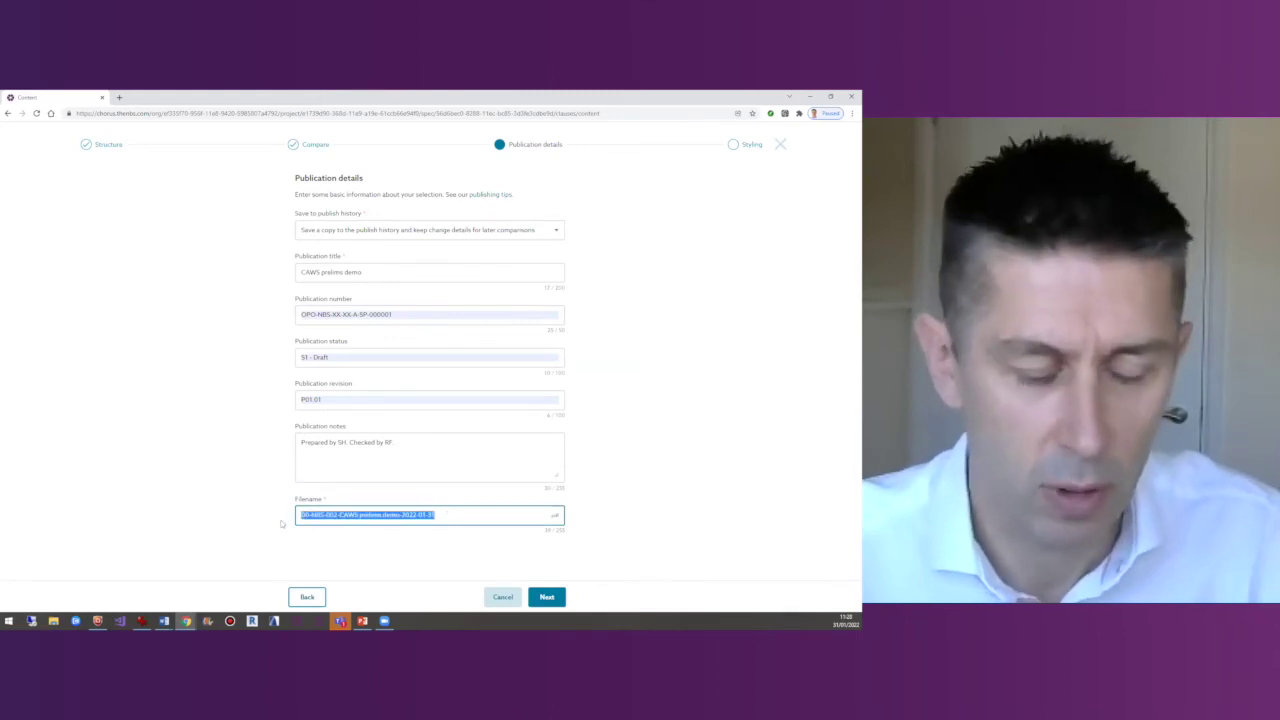
{"action": "key", "text": "ctrl+v"}
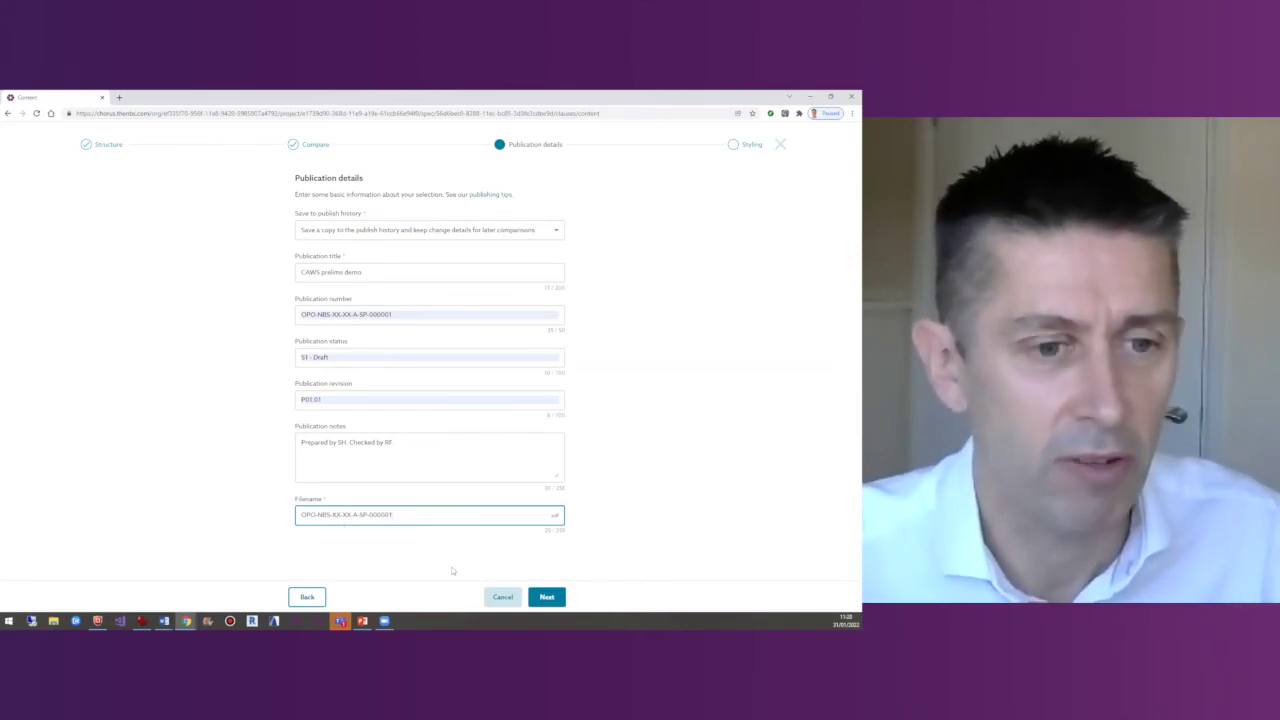
Publish the specification with the NBS default stylesheet and open the downloaded PDF.
{"action": "left_click", "coordinate": [544, 597]}
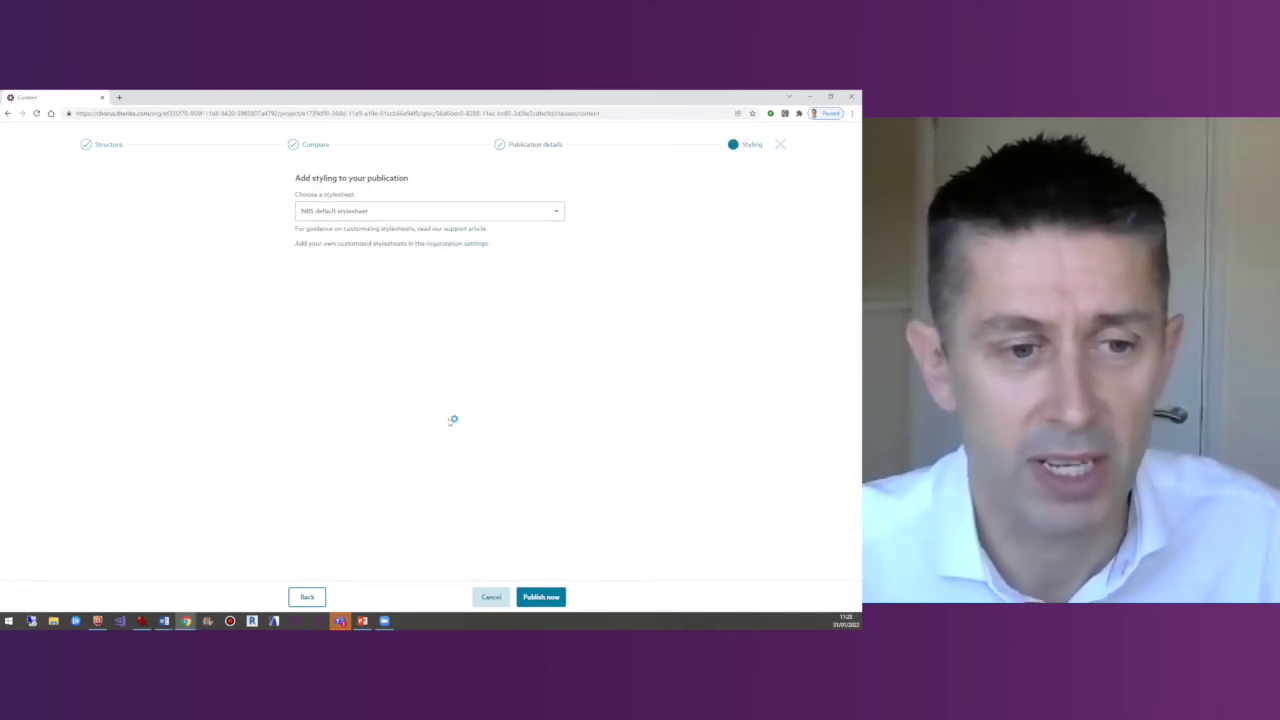
{"action": "left_click", "coordinate": [540, 598]}
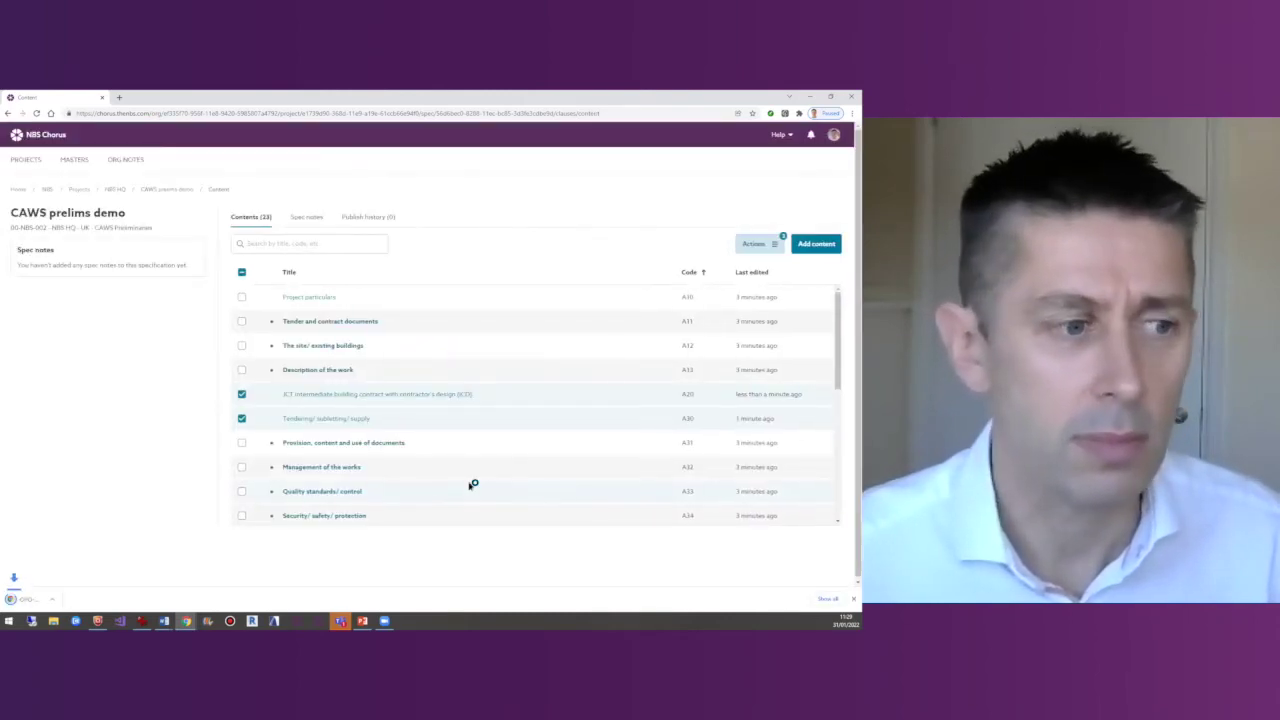
{"action": "left_click", "coordinate": [53, 598]}
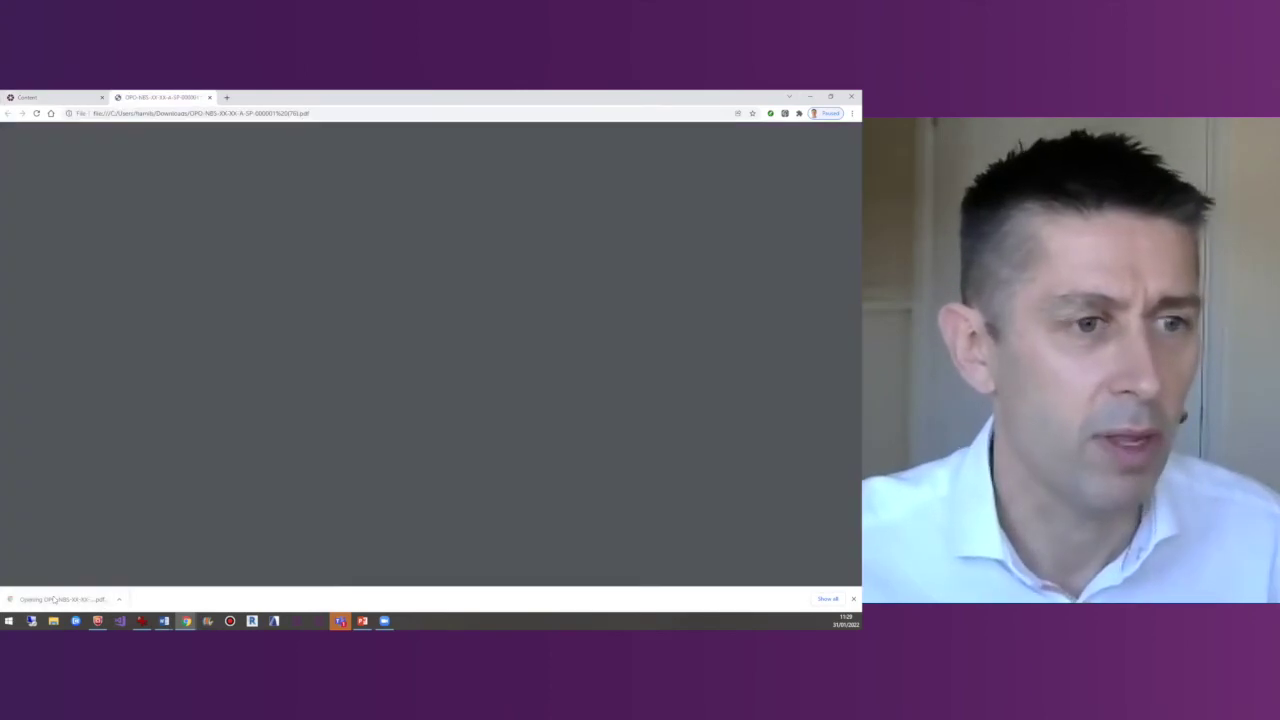
Review the PDF's cover and contents pages, then follow the contents link to the A20 JCT intermediate contract section.
{"action": "scroll", "coordinate": [319, 417], "scroll_direction": "down", "scroll_amount": 1}
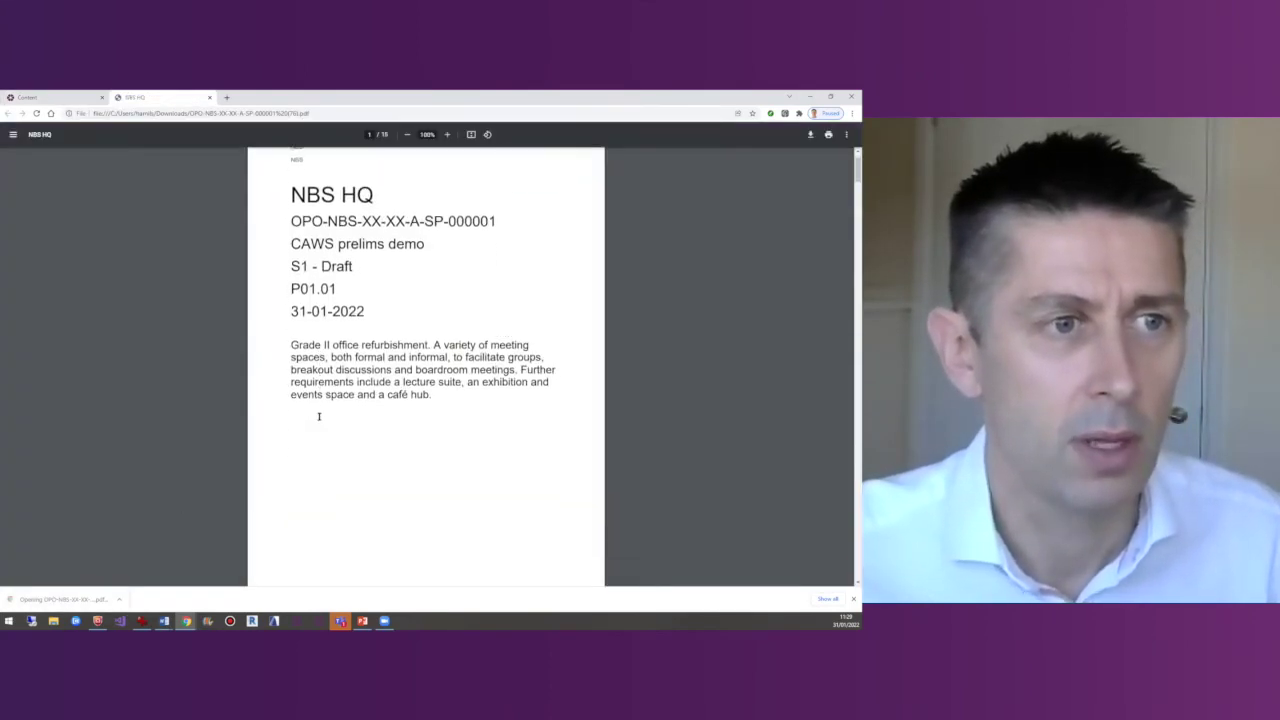
{"action": "scroll", "coordinate": [323, 409], "scroll_direction": "down", "scroll_amount": 3}
{"action": "scroll", "coordinate": [323, 409], "scroll_direction": "down", "scroll_amount": 2}
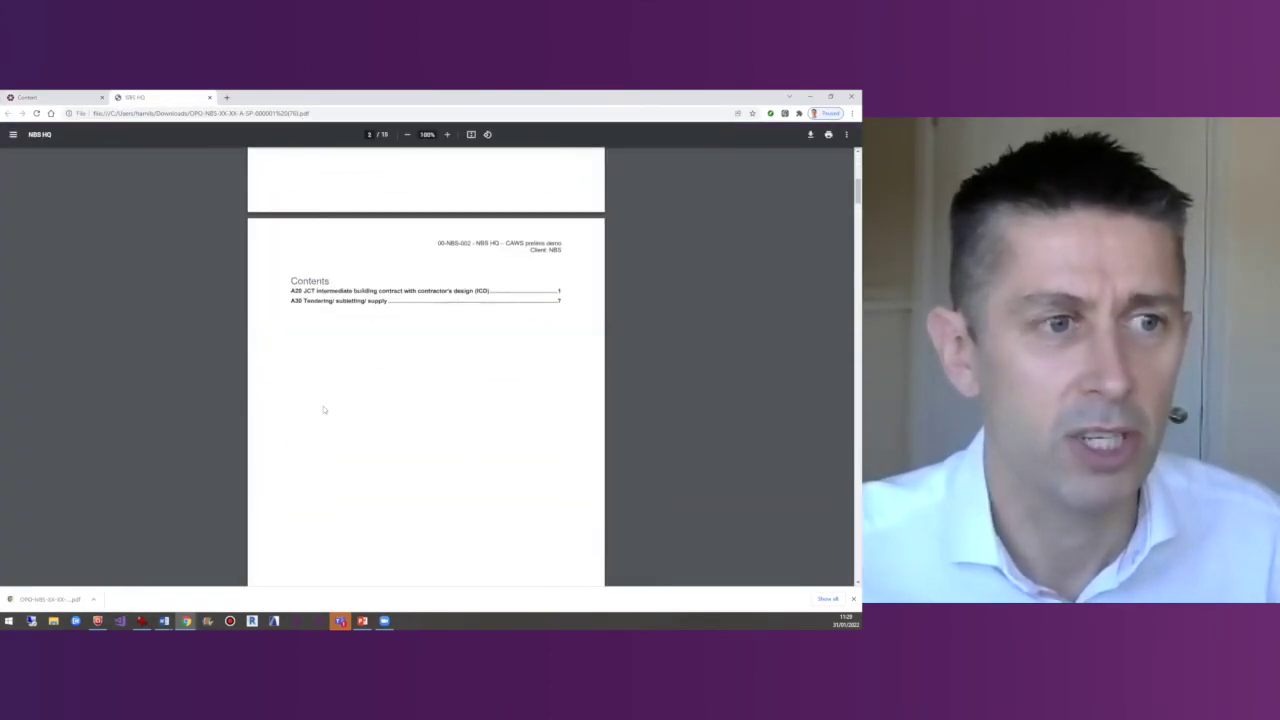
{"action": "left_click", "coordinate": [351, 291]}
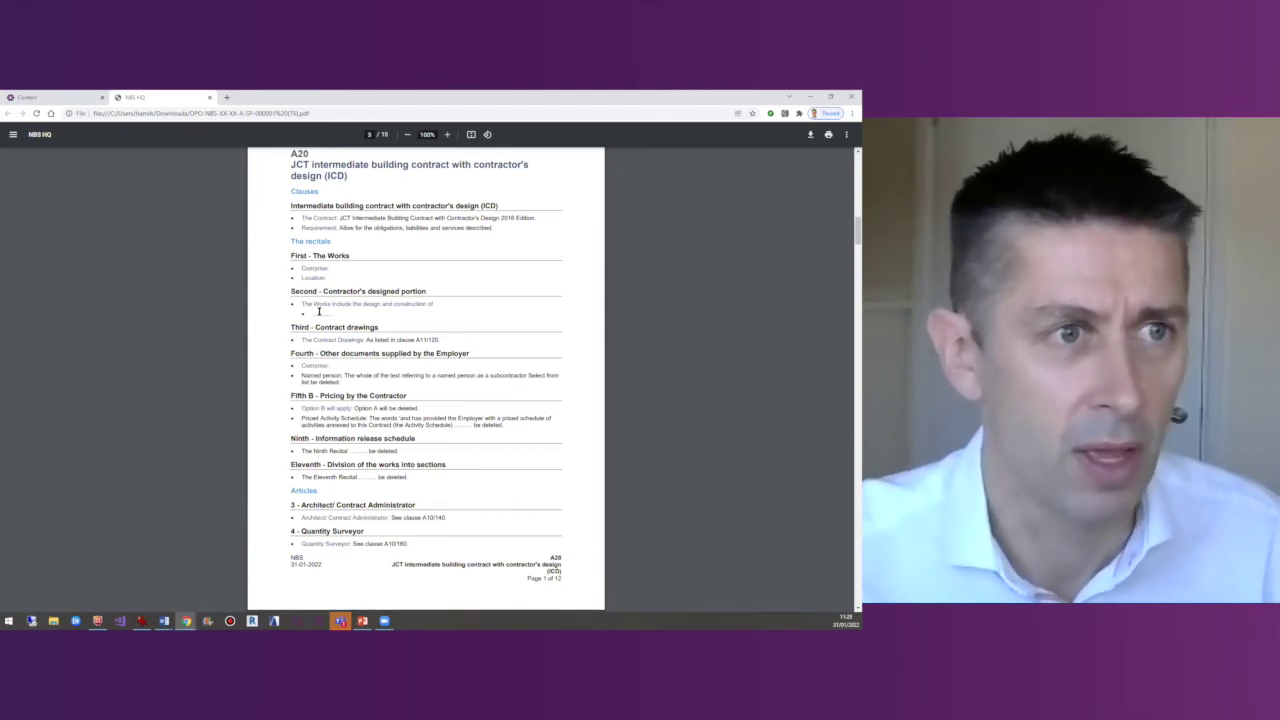
{"action": "scroll", "coordinate": [319, 311], "scroll_direction": "down", "scroll_amount": 1}
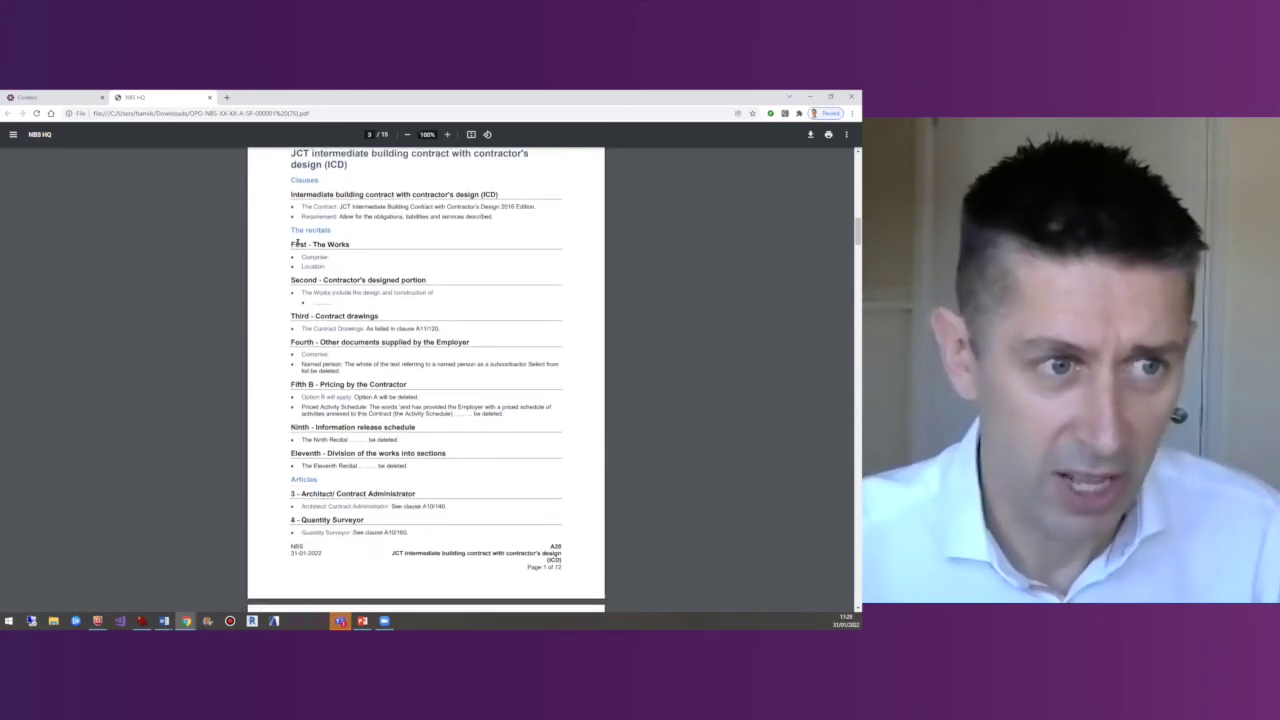
Go from the PDF's contents page to A30 Tendering/ subletting/ supply and highlight the Queries item under Tendering procedure.
{"action": "scroll", "coordinate": [355, 295], "scroll_direction": "up", "scroll_amount": 6}
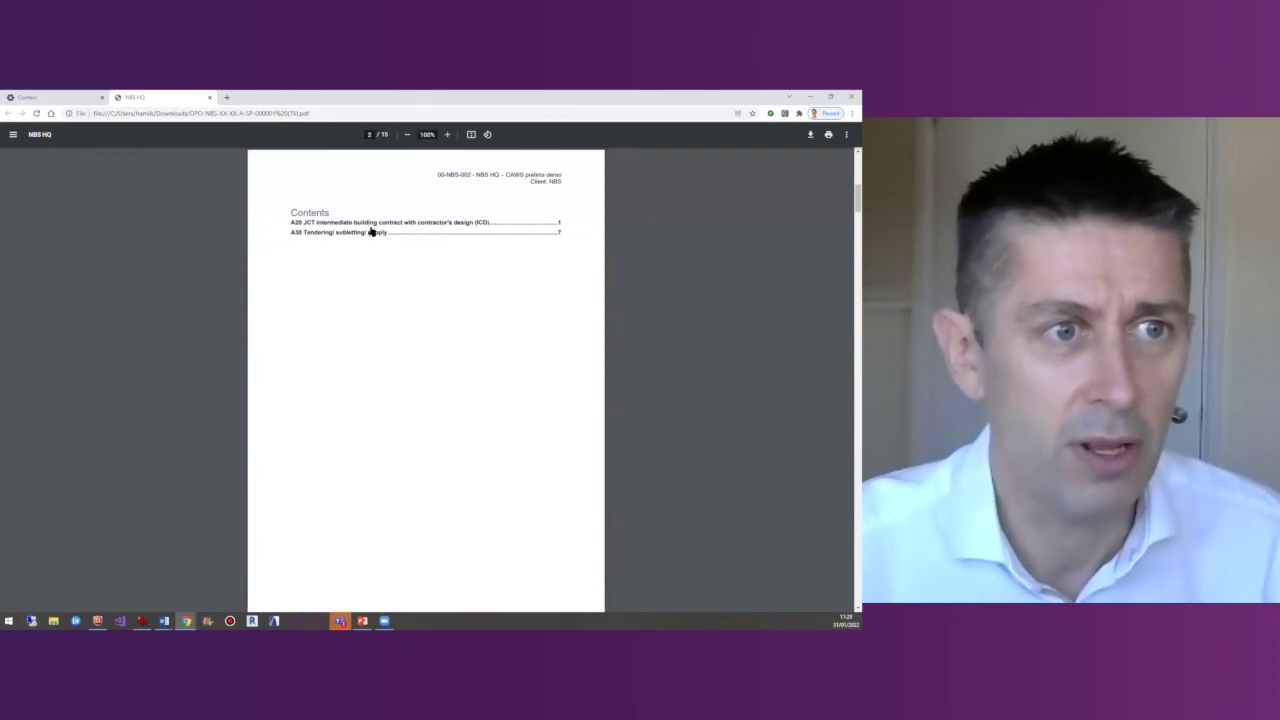
{"action": "left_click", "coordinate": [371, 231]}
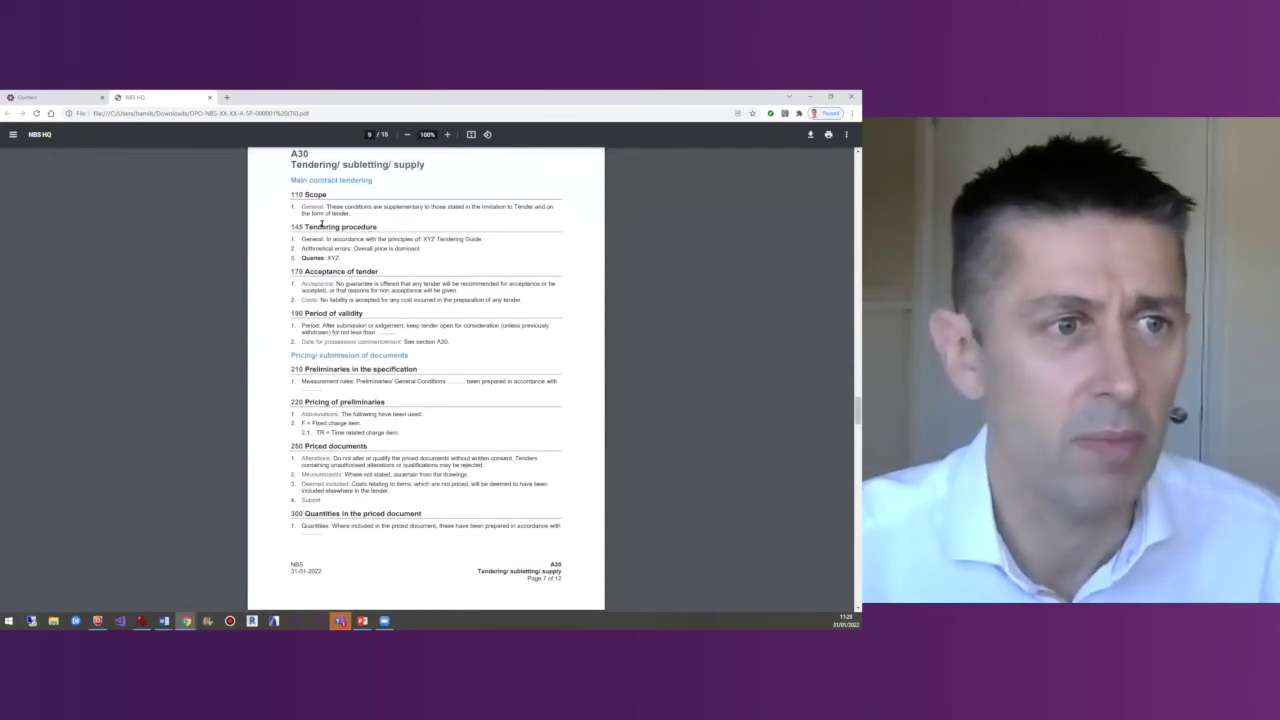
{"action": "left_click_drag", "start_coordinate": [302, 258], "coordinate": [325, 258]}
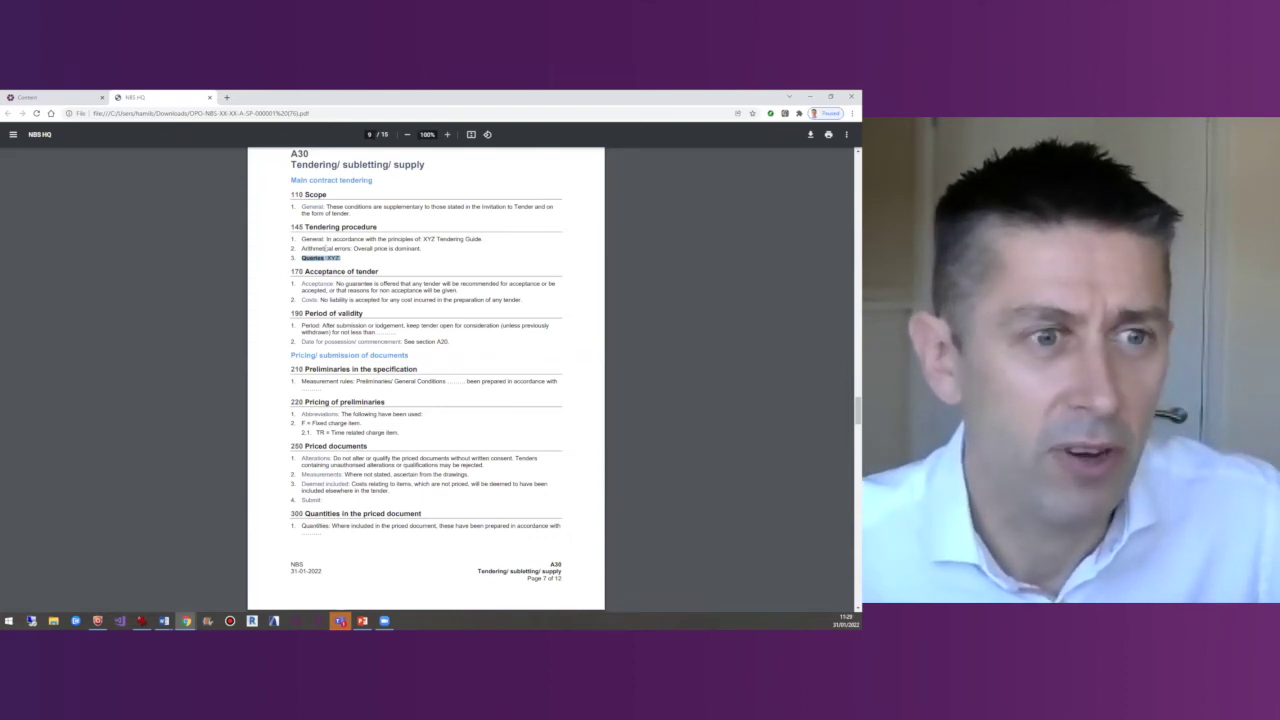
{"action": "scroll", "coordinate": [434, 312], "scroll_direction": "up", "scroll_amount": 1}
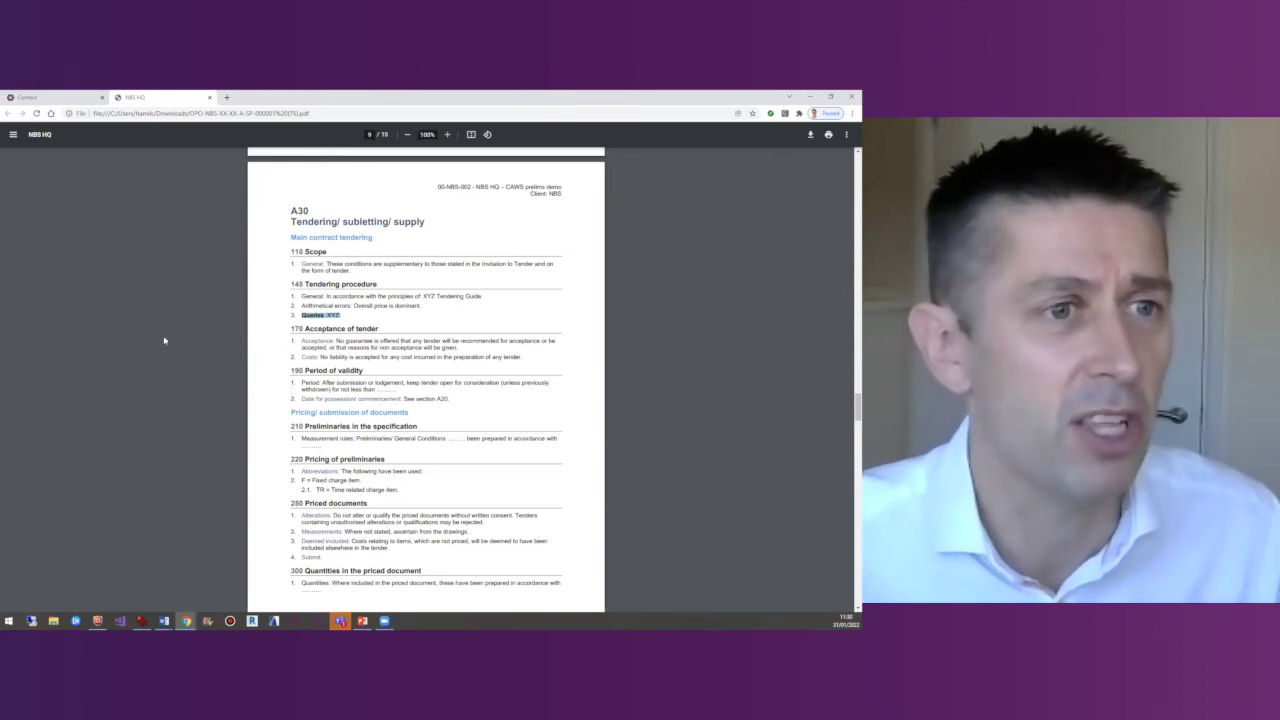
Close the published PDF and view the team members of the NBS HQ project.
{"action": "left_click", "coordinate": [209, 97]}
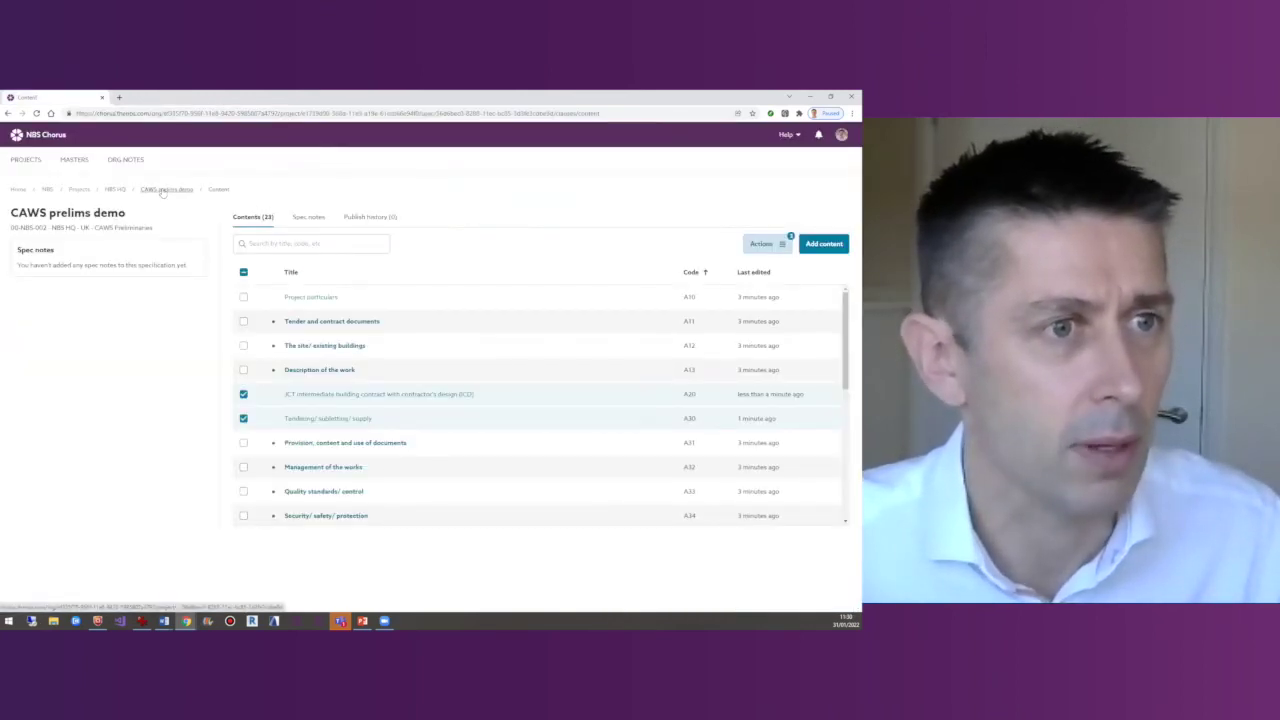
{"action": "left_click", "coordinate": [115, 189]}
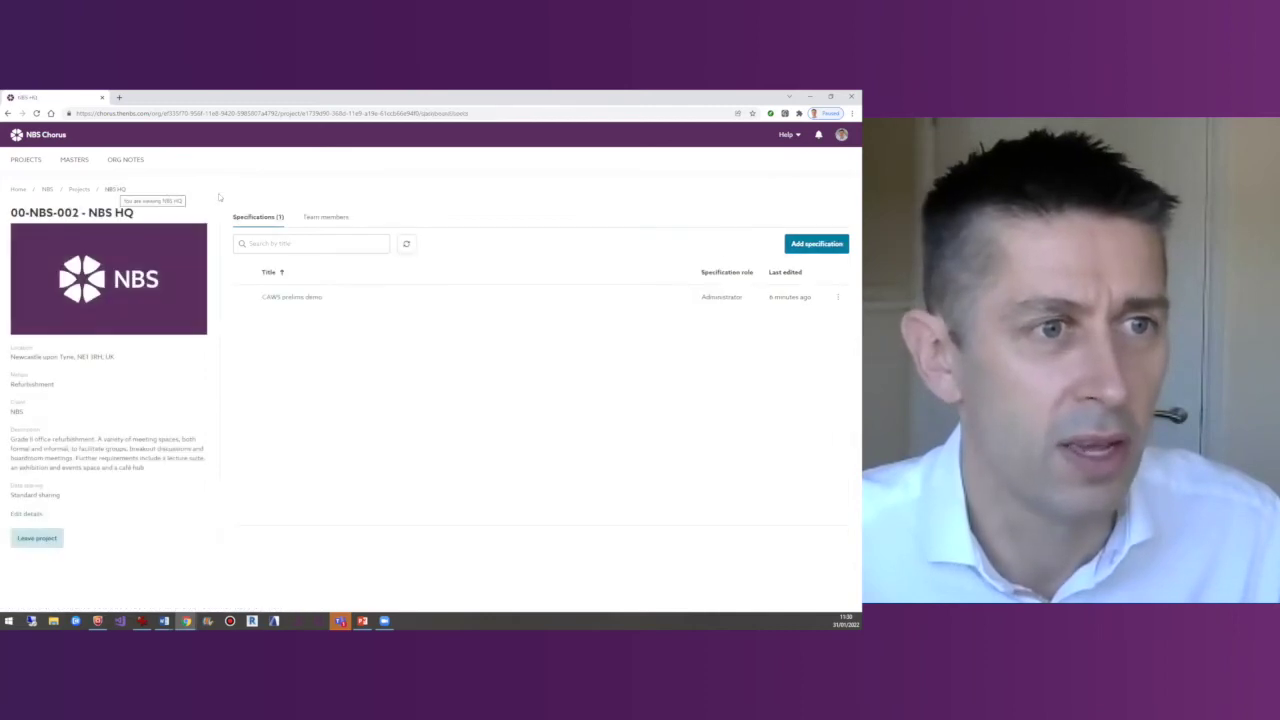
{"action": "left_click", "coordinate": [313, 219]}
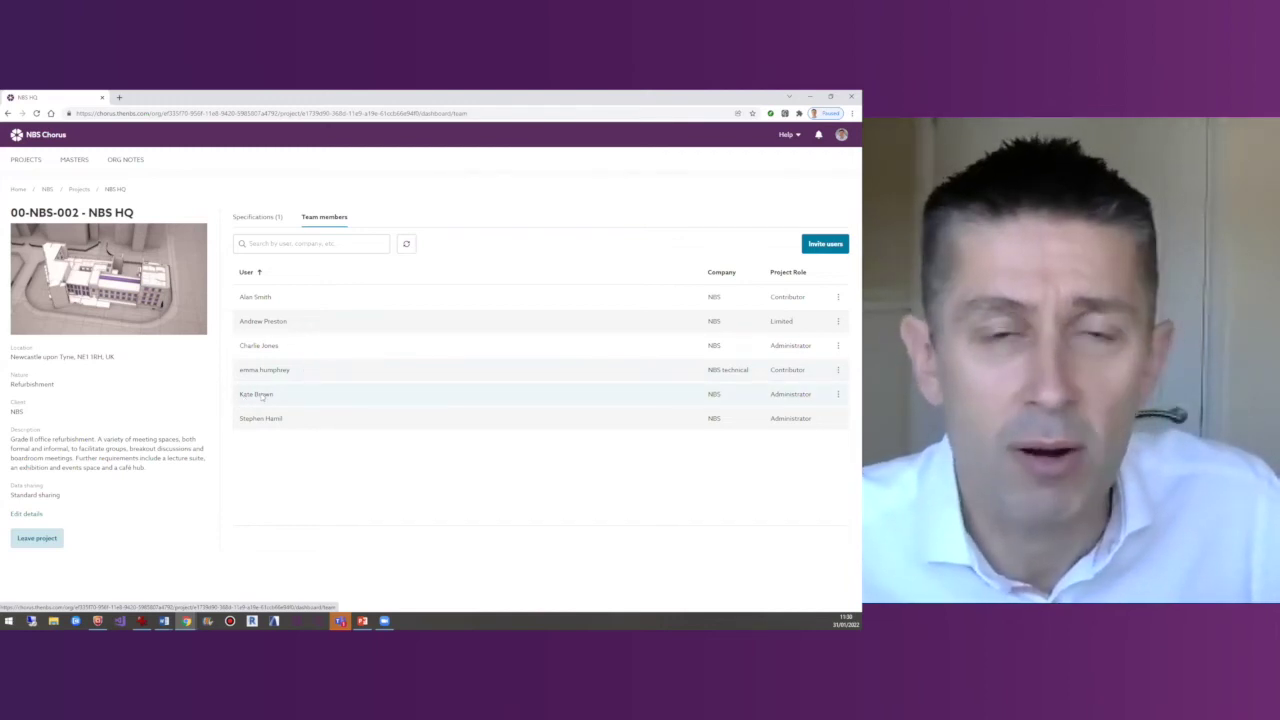
{"action": "mouse_move", "coordinate": [263, 398]}
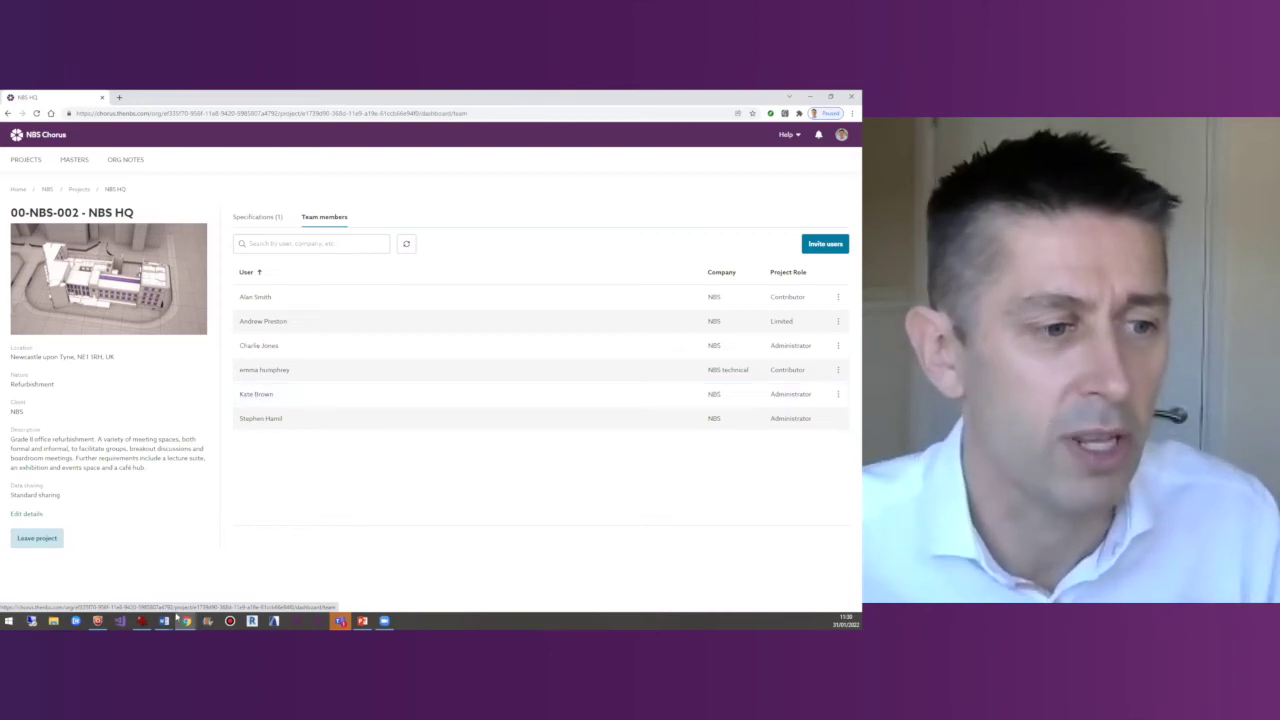
Switch to the Incognito browser window of the second team member and change the organization to NBS.
{"action": "mouse_move", "coordinate": [186, 622]}
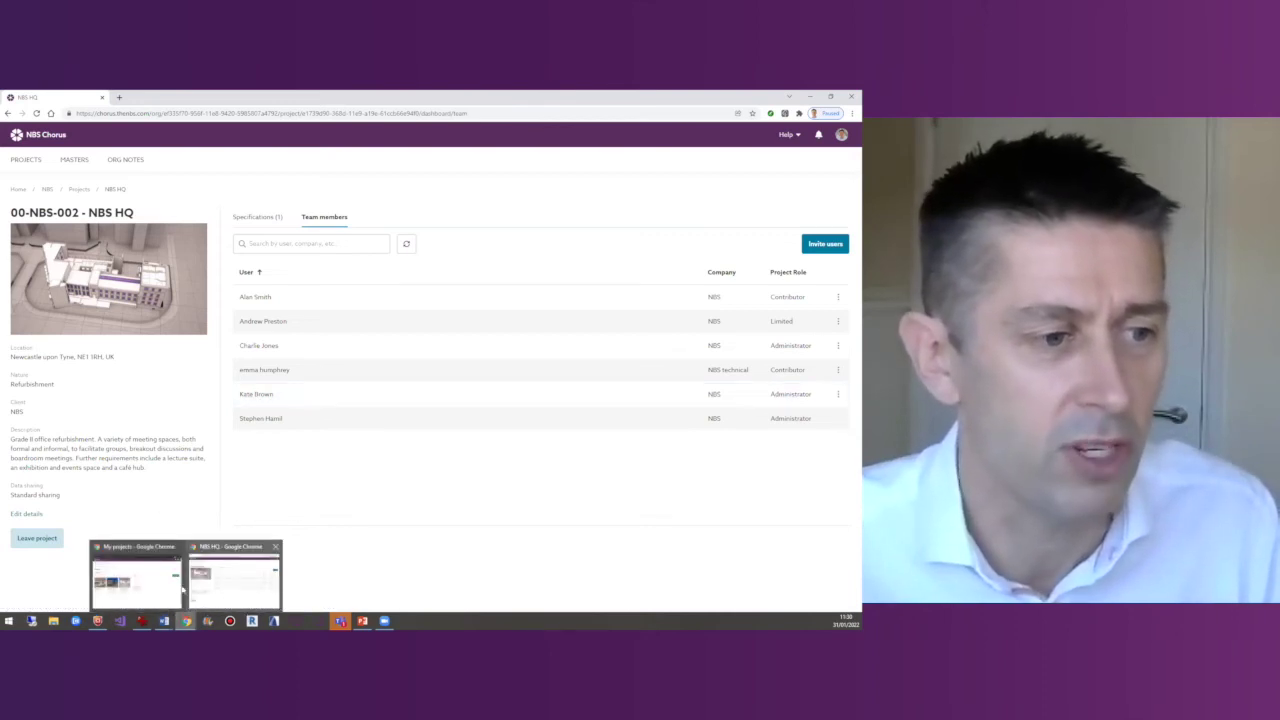
{"action": "left_click", "coordinate": [182, 590]}
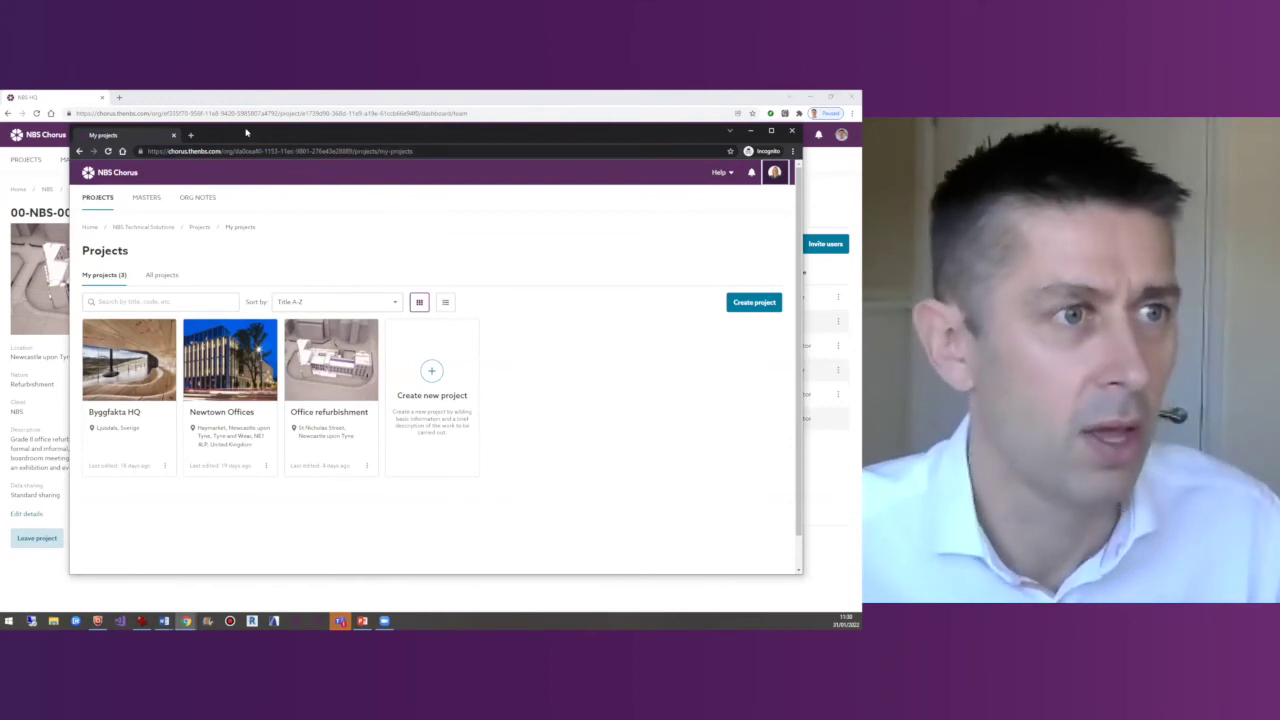
{"action": "left_click_drag", "start_coordinate": [246, 132], "coordinate": [277, 192]}
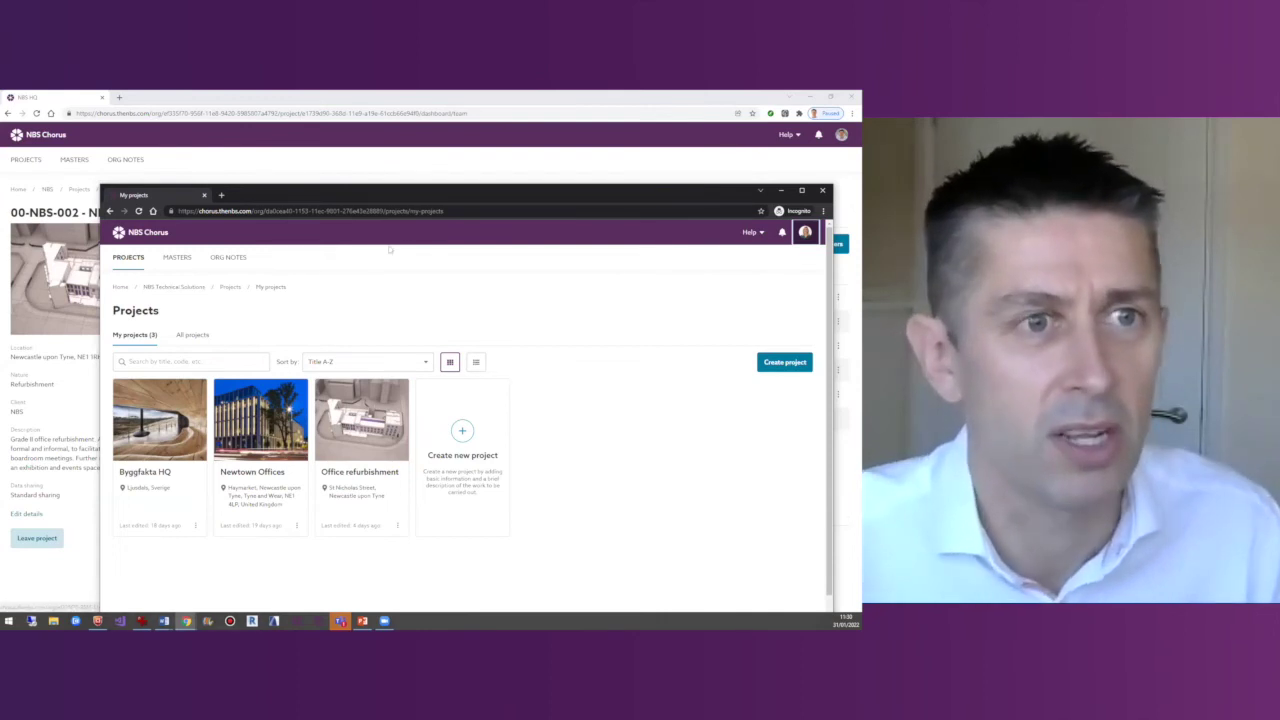
{"action": "left_click_drag", "start_coordinate": [403, 211], "coordinate": [381, 226]}
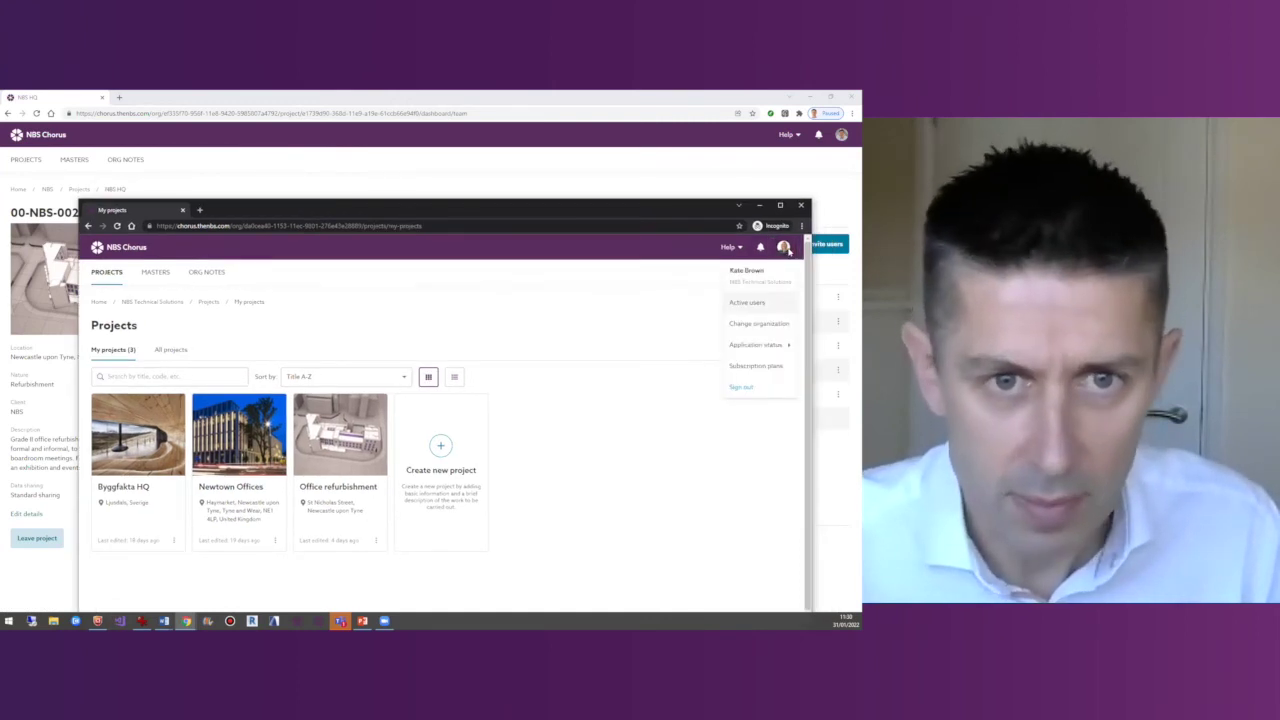
{"action": "left_click", "coordinate": [735, 326]}
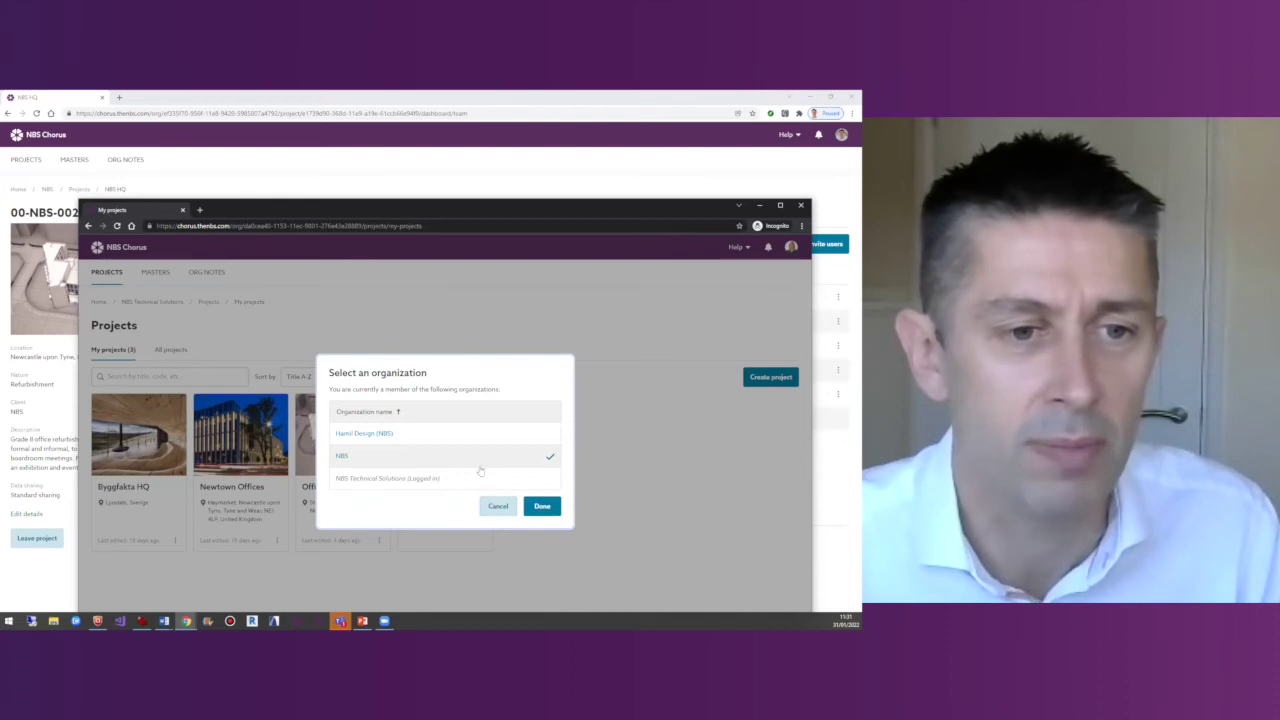
{"action": "left_click", "coordinate": [541, 506]}
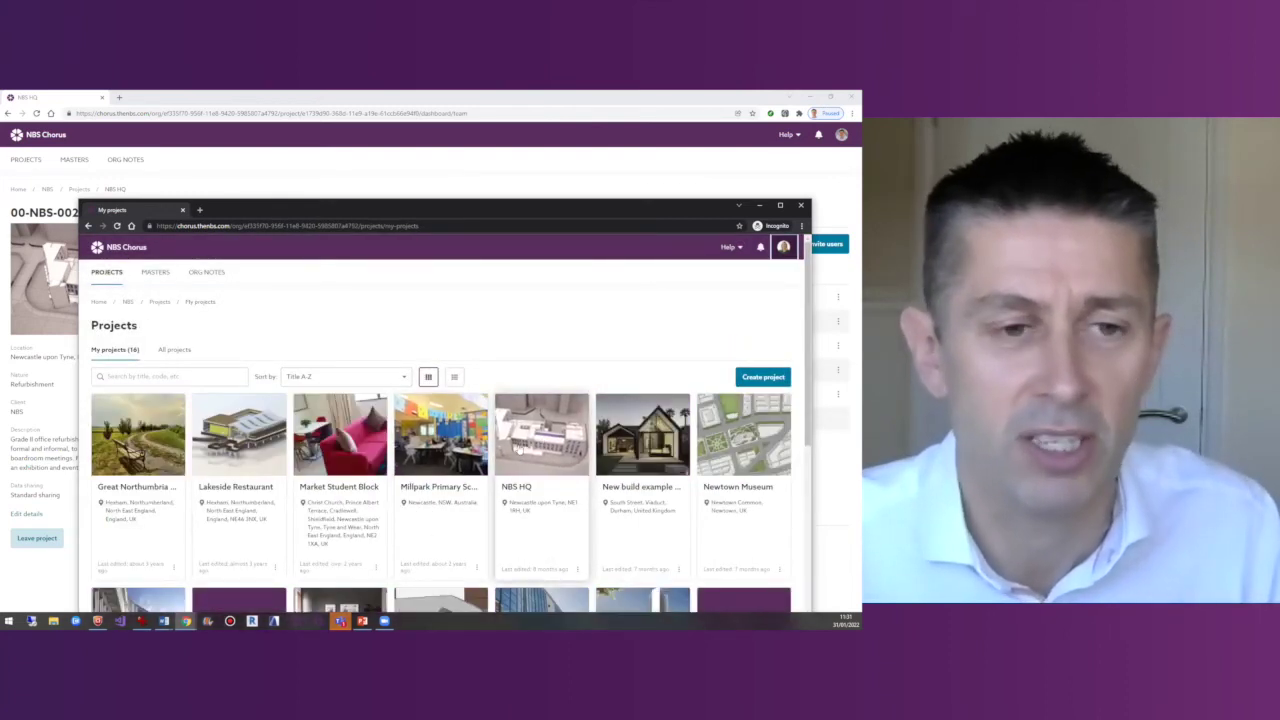
Open the NBS HQ project in the Incognito window, move that window lower, and show the project's specifications in the main window.
{"action": "left_click", "coordinate": [518, 446]}
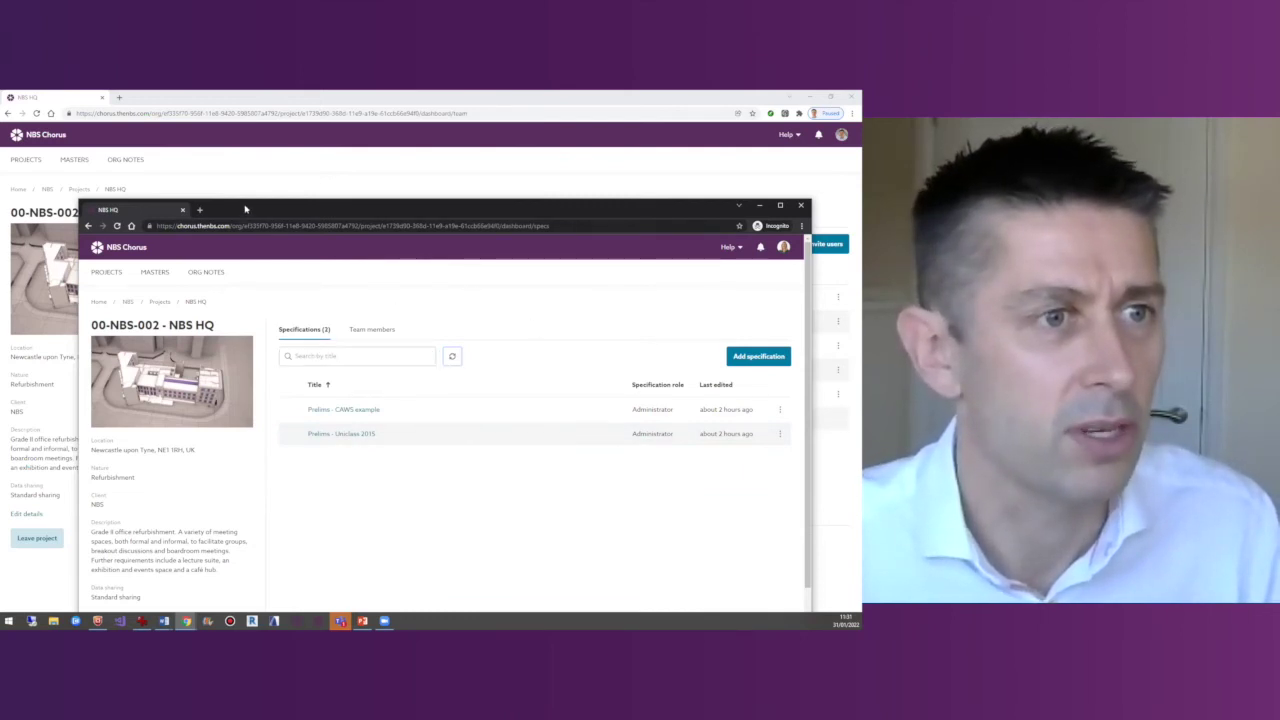
{"action": "left_click_drag", "start_coordinate": [253, 212], "coordinate": [288, 369]}
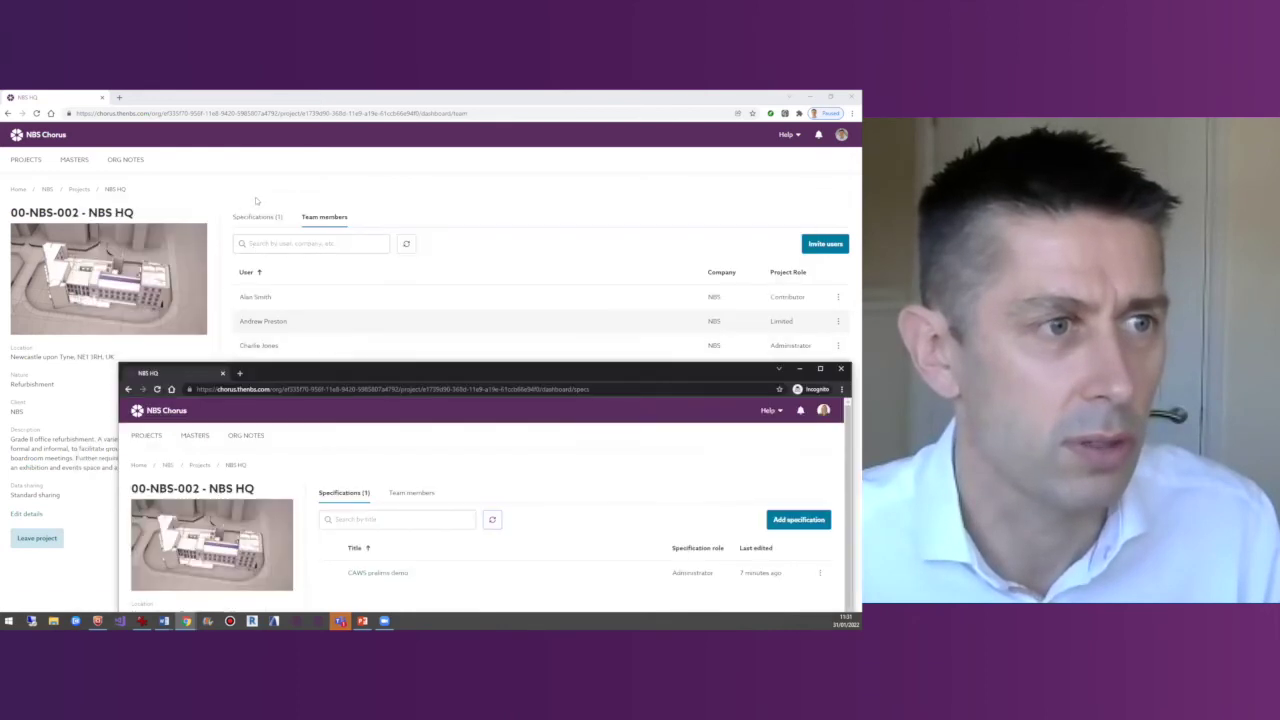
{"action": "left_click", "coordinate": [283, 305]}
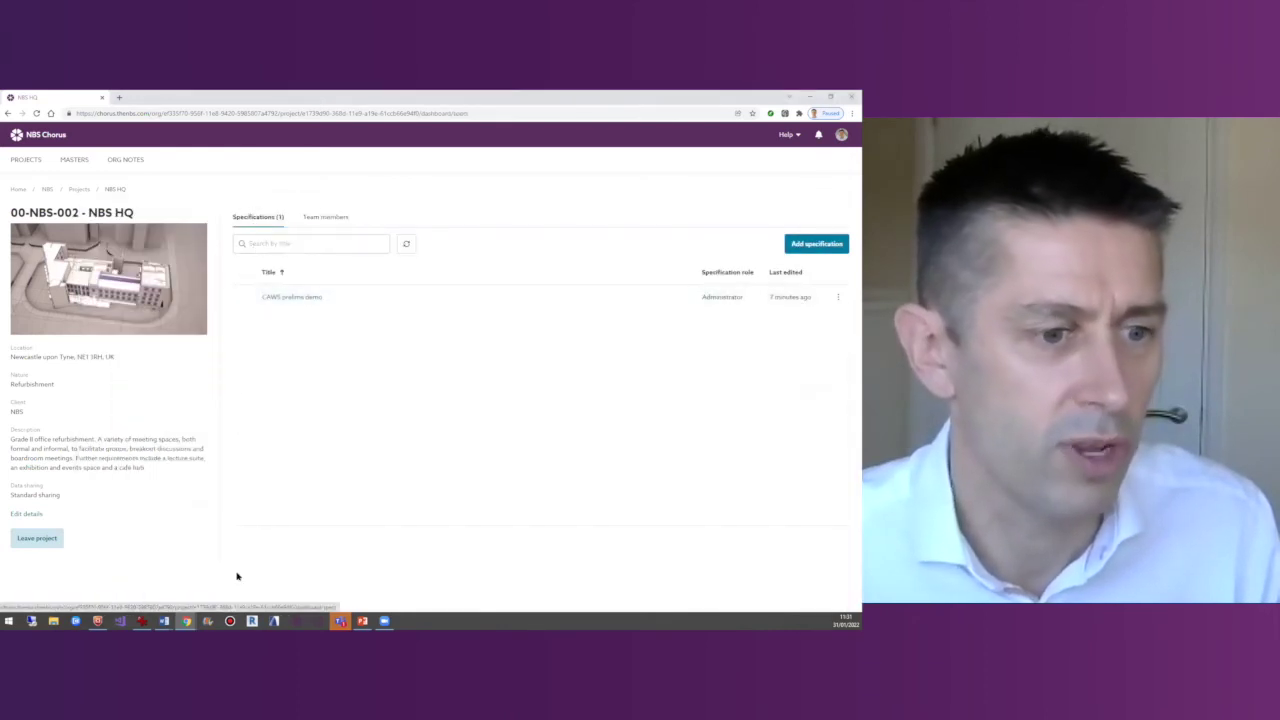
Bring the Incognito window forward, move it higher, and open A10 Project particulars in the CAWS prelims demo specification.
{"action": "mouse_move", "coordinate": [186, 614]}
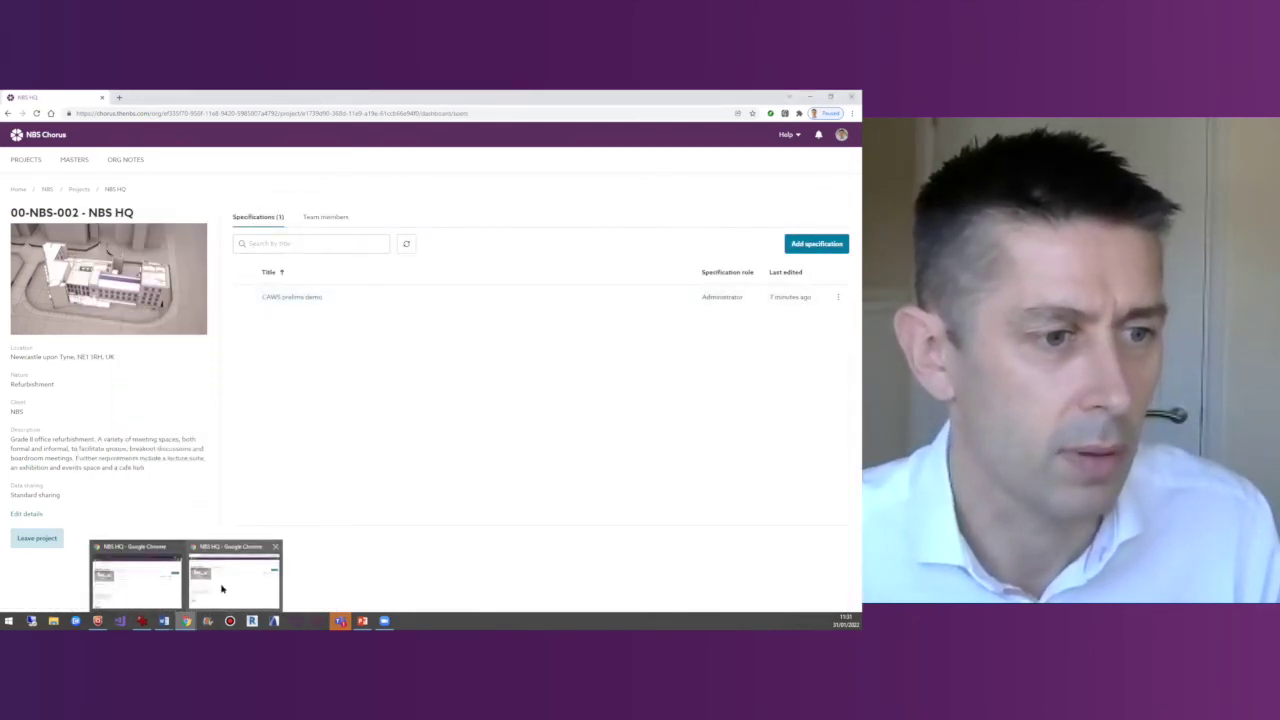
{"action": "left_click", "coordinate": [176, 587]}
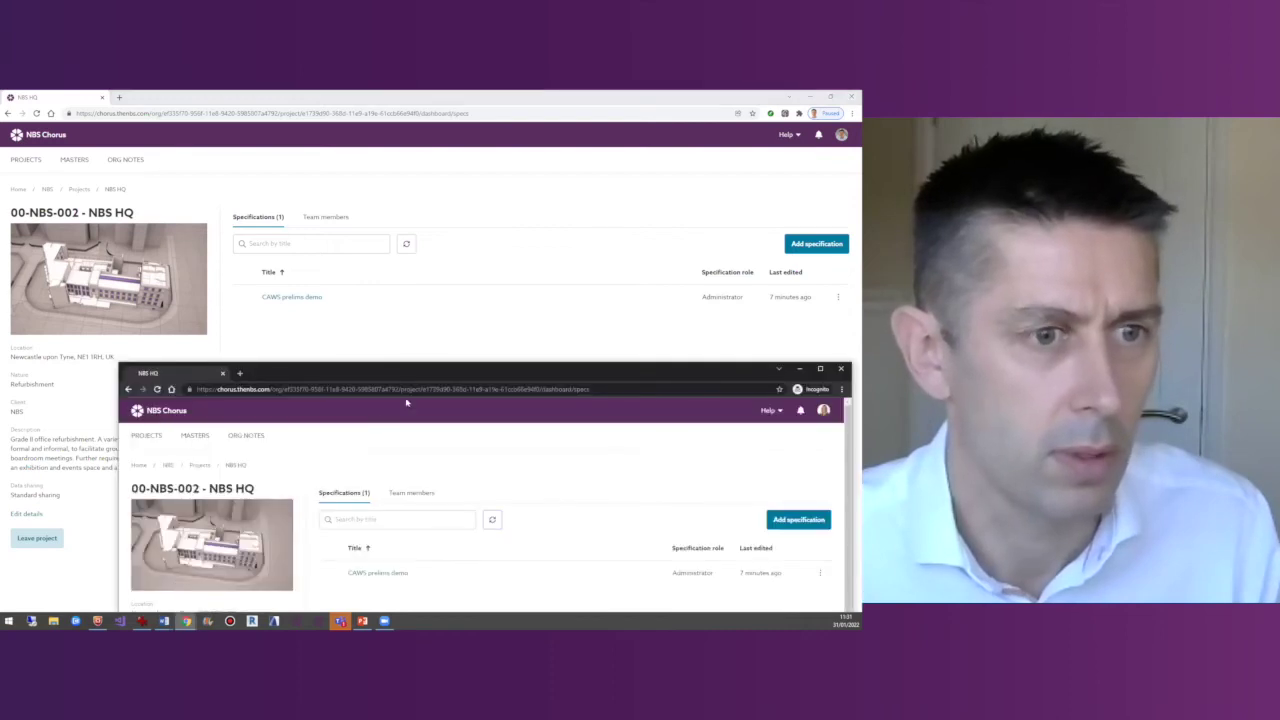
{"action": "left_click_drag", "start_coordinate": [444, 368], "coordinate": [420, 192]}
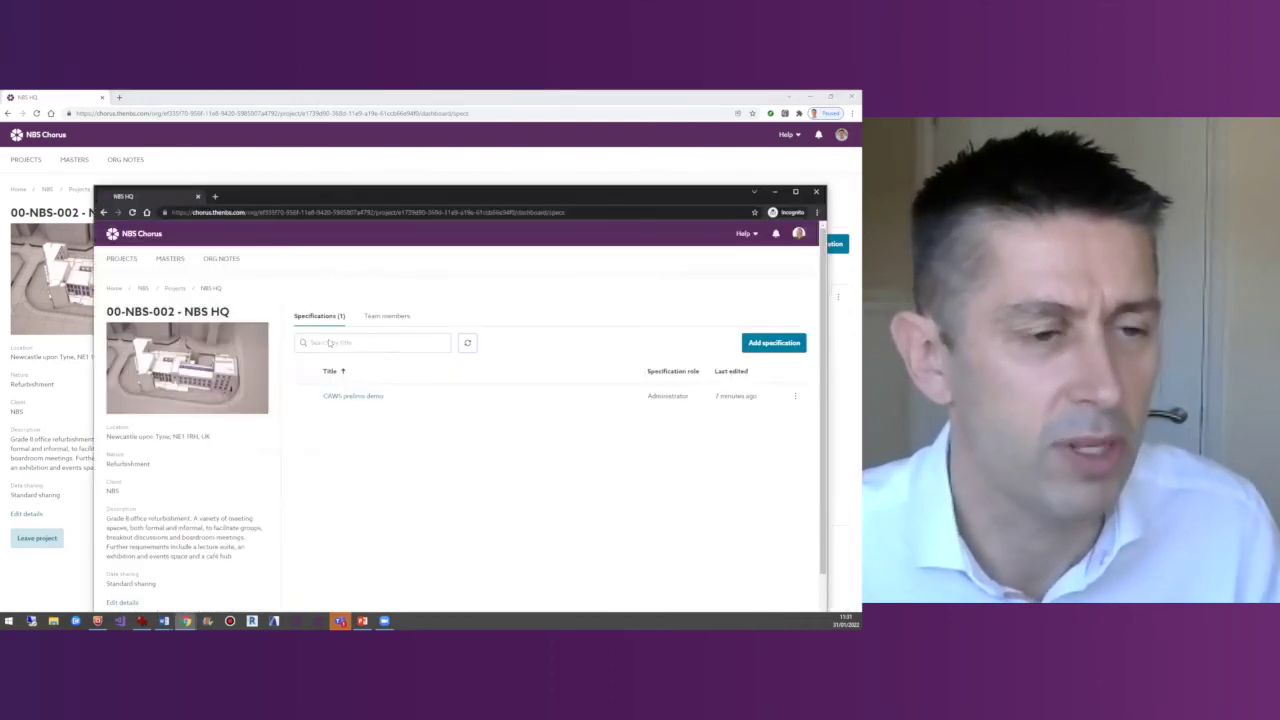
{"action": "left_click", "coordinate": [344, 397]}
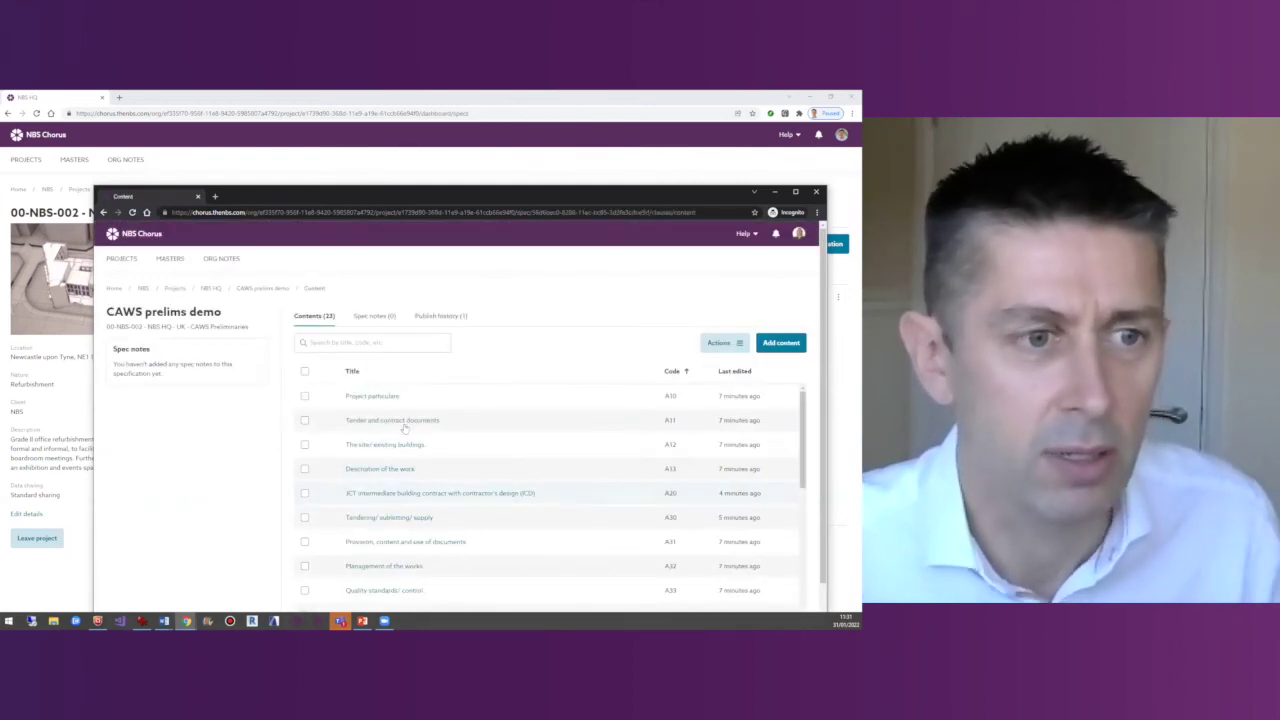
{"action": "left_click", "coordinate": [373, 396]}
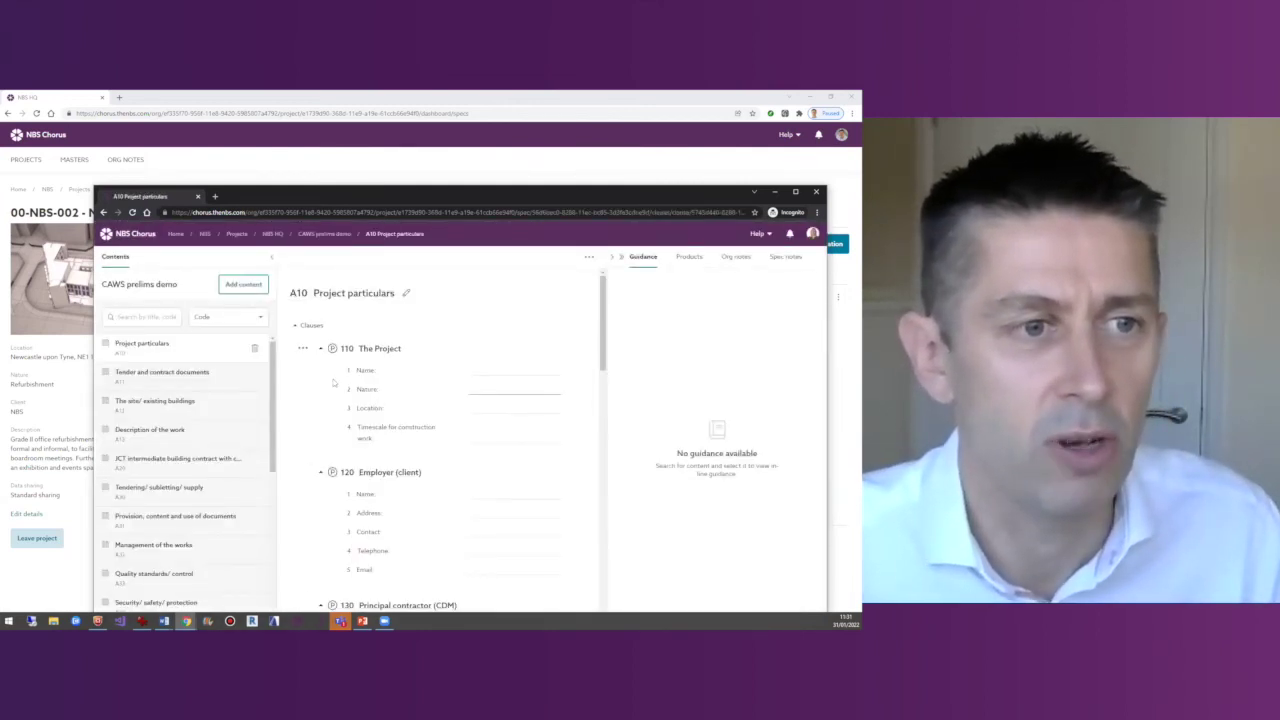
Post the spec note "Would you like me to do a first pass of this section?" on clause 110 The Project.
{"action": "left_click", "coordinate": [485, 370]}
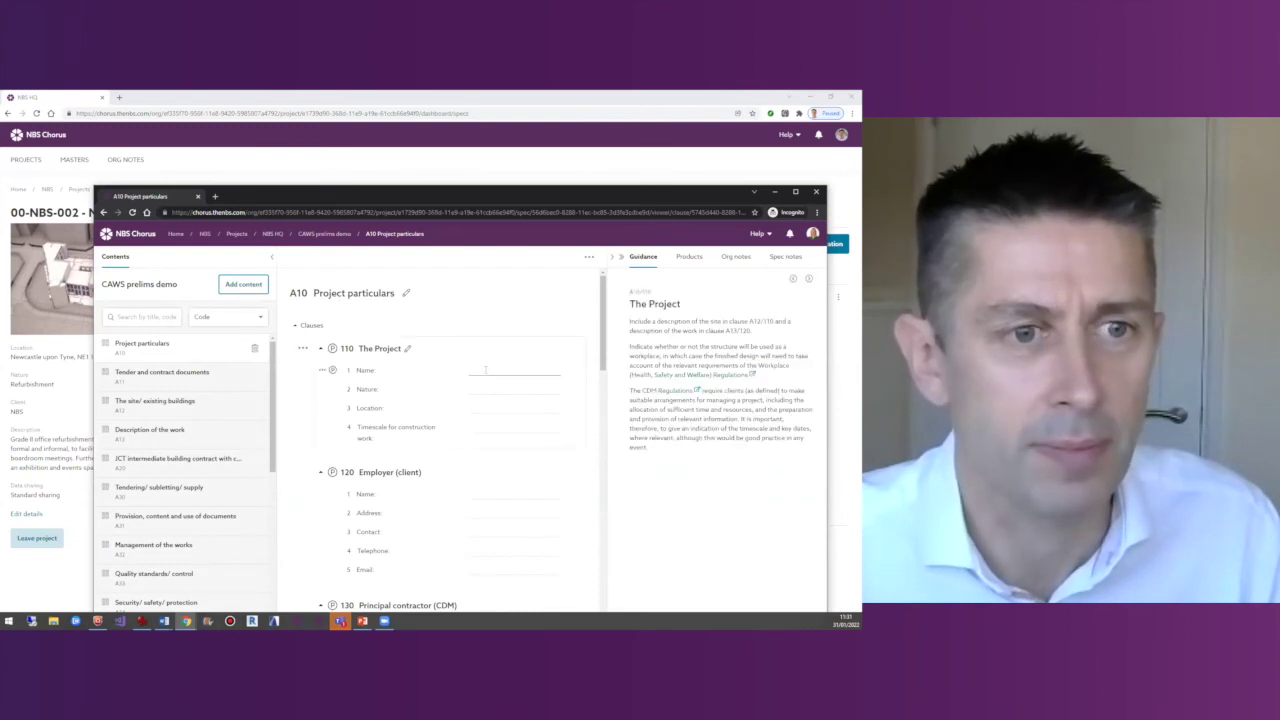
{"action": "left_click", "coordinate": [788, 258]}
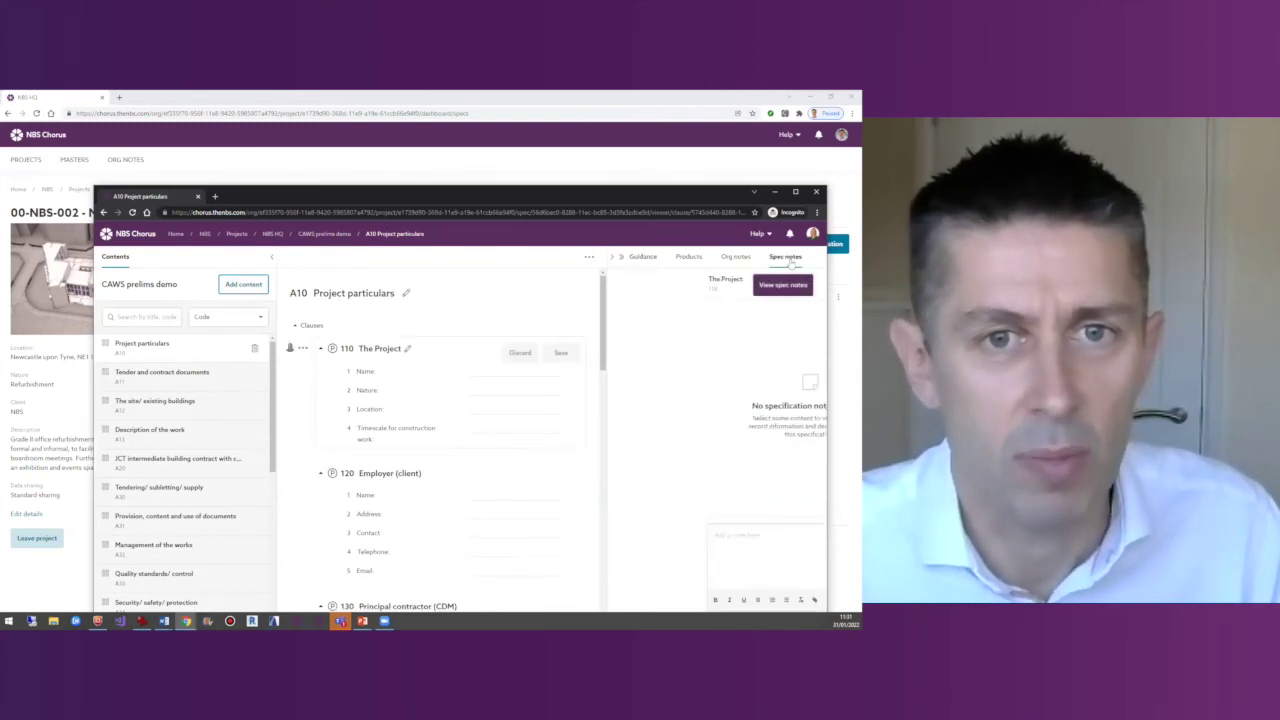
{"action": "left_click", "coordinate": [628, 536]}
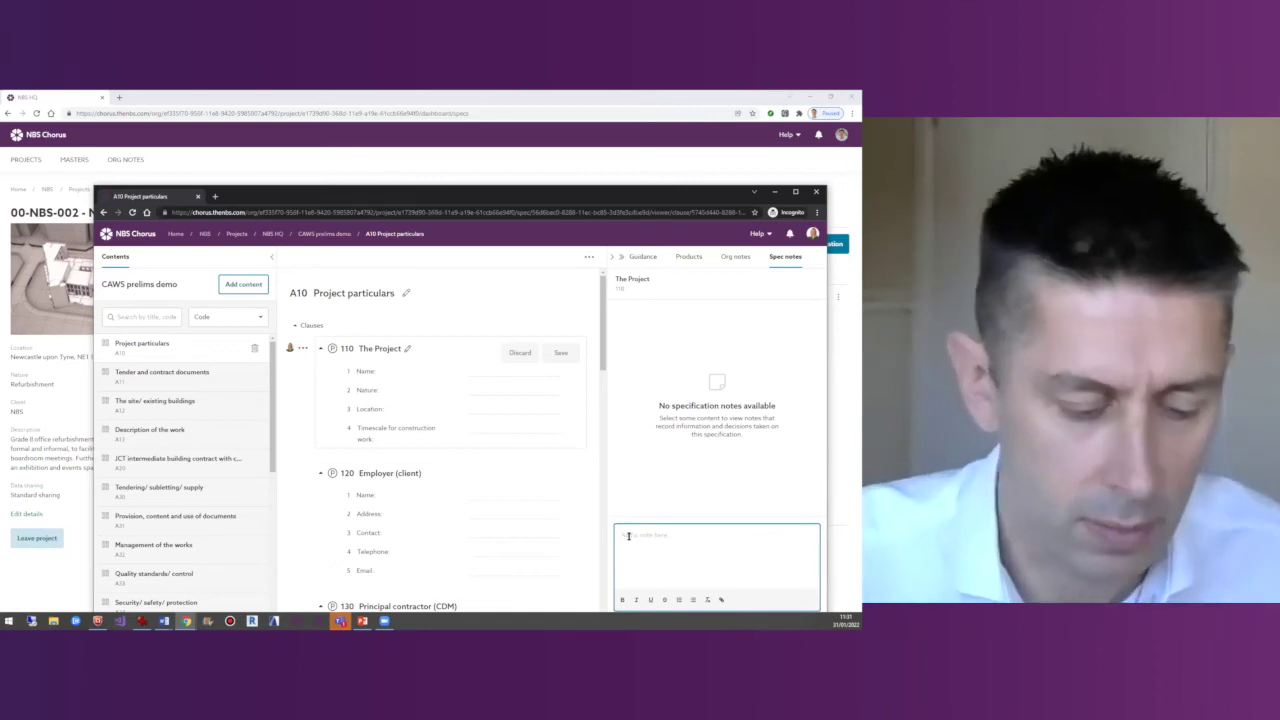
{"action": "type", "text": "Would you"}
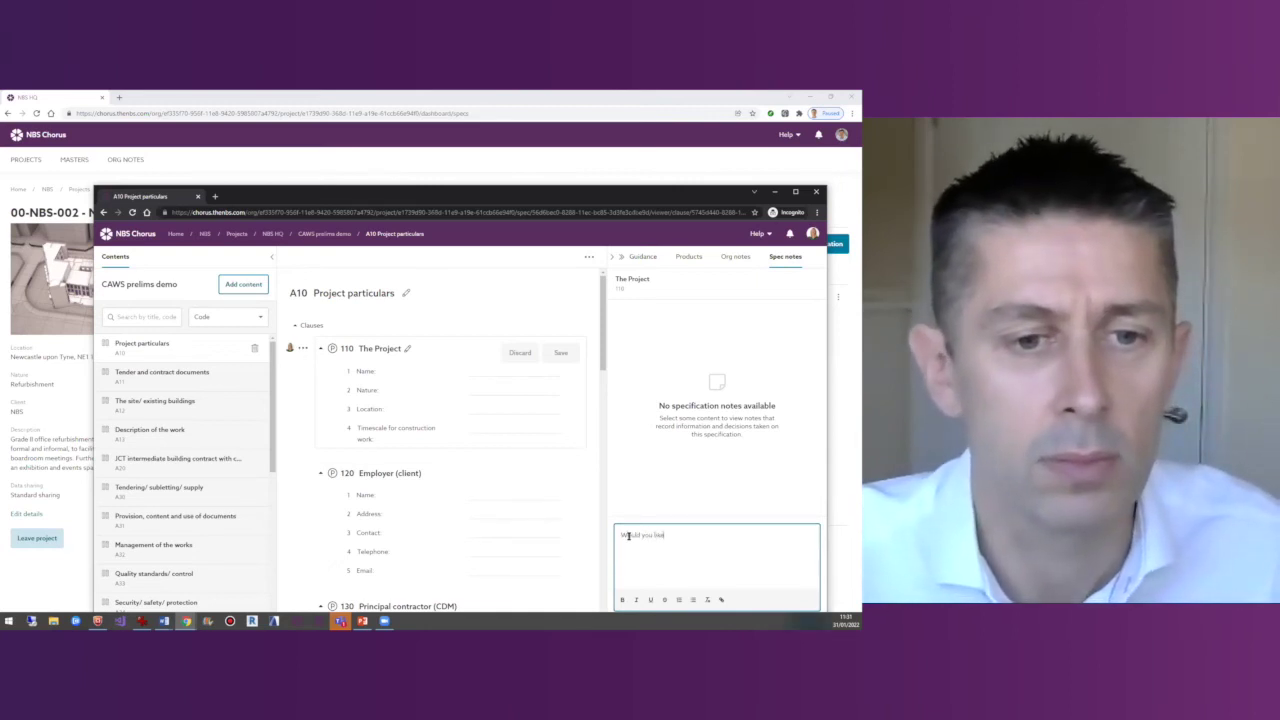
{"action": "type", "text": " like me to do a fi"}
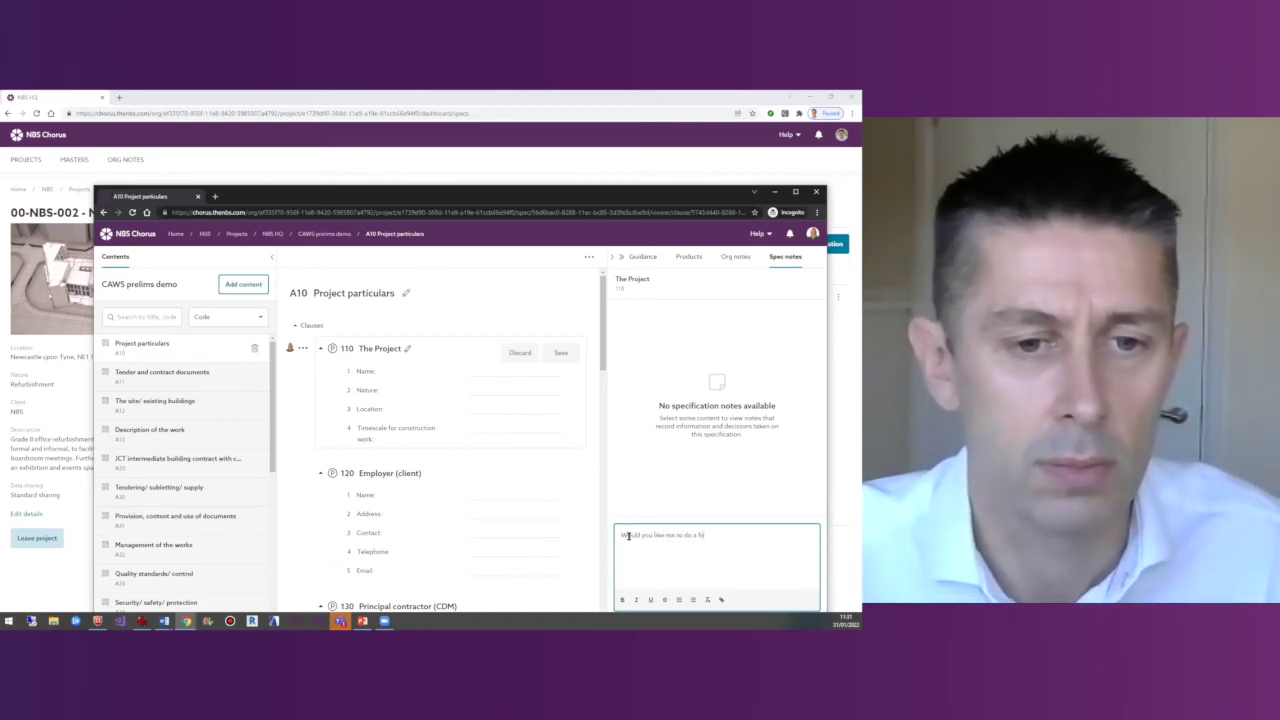
{"action": "type", "text": "rst pass of this s"}
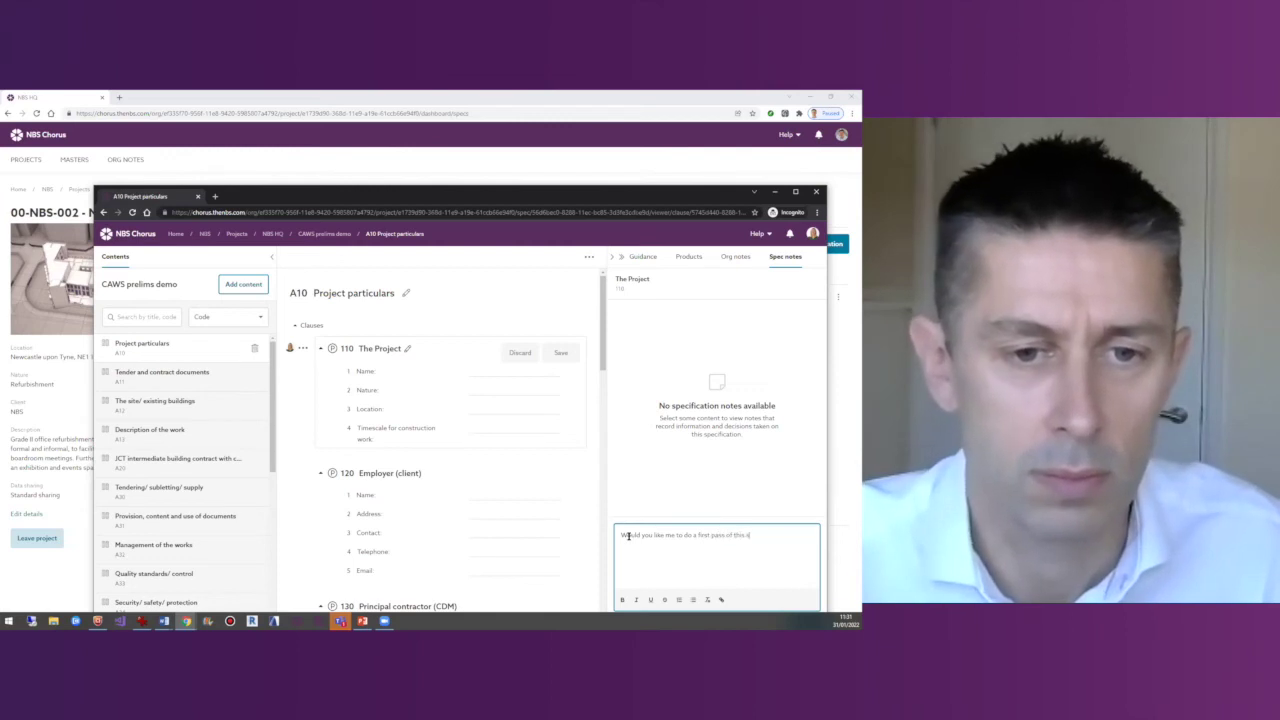
{"action": "type", "text": "ection?"}
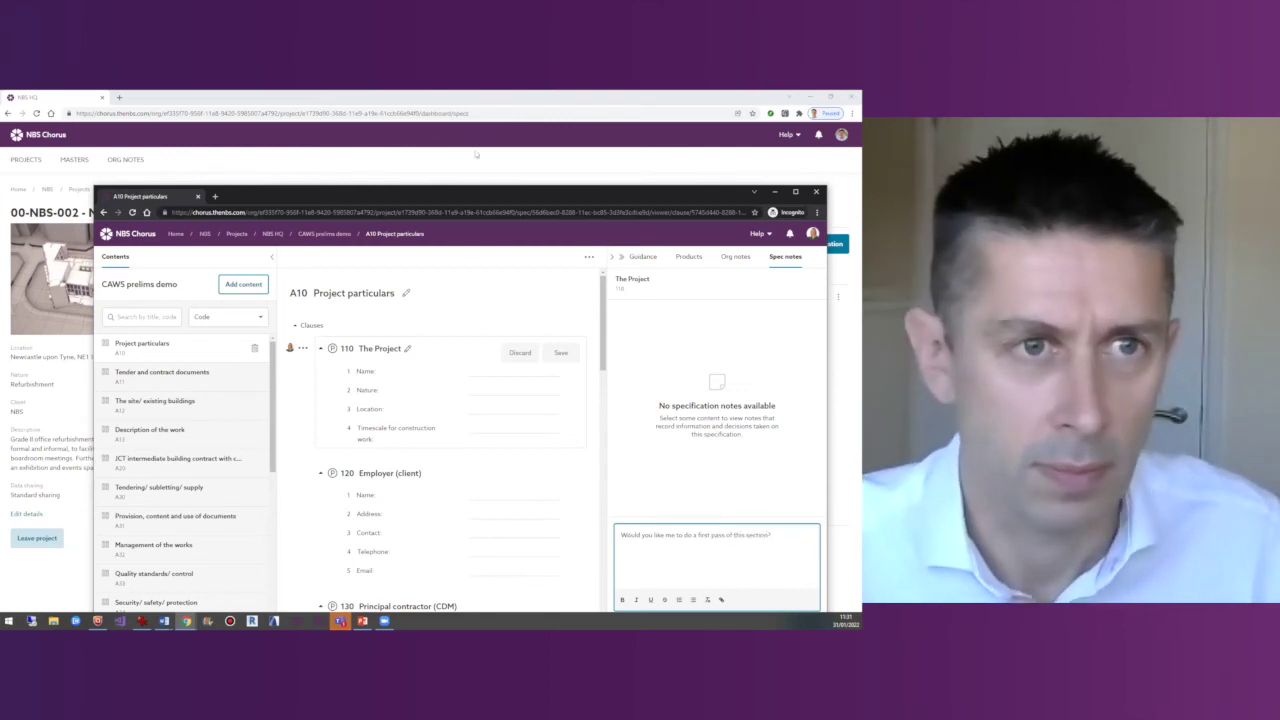
{"action": "left_click_drag", "start_coordinate": [478, 190], "coordinate": [435, 151]}
{"action": "left_click", "coordinate": [776, 393]}
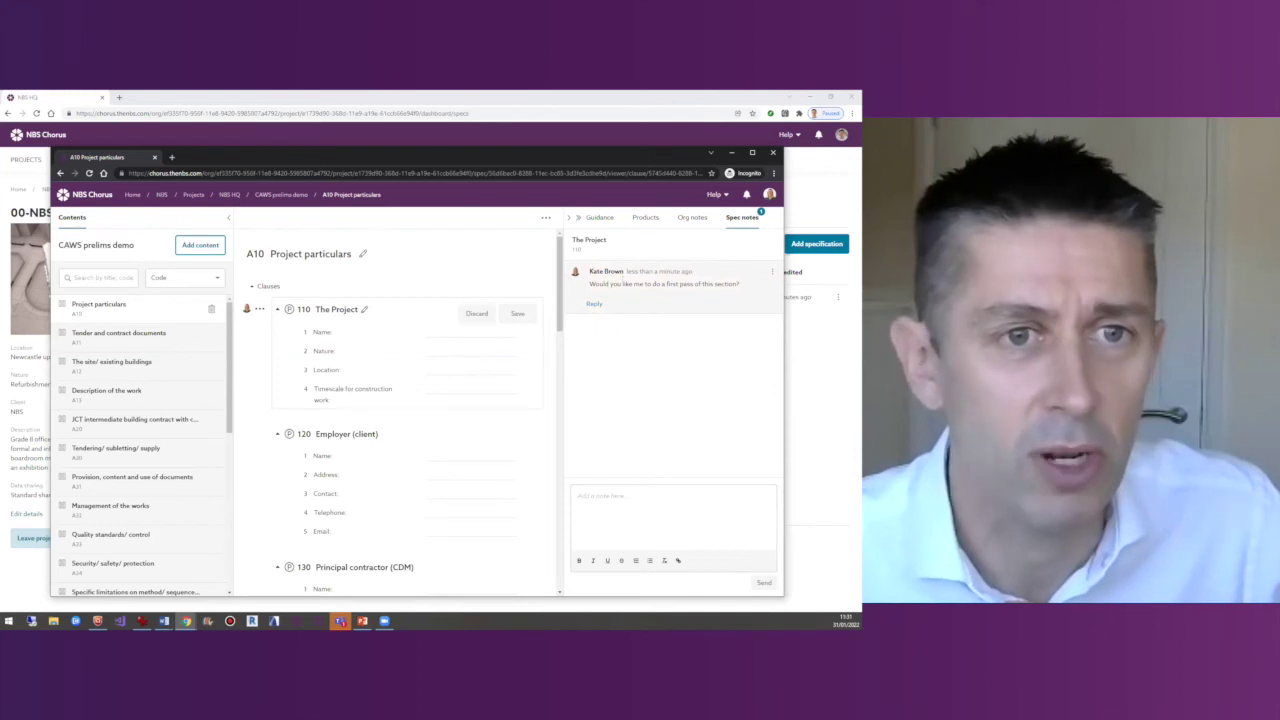
In the main window, open the spec notes of CAWS prelims demo and go to the clause of the 110 The Project note.
{"action": "left_click", "coordinate": [385, 97]}
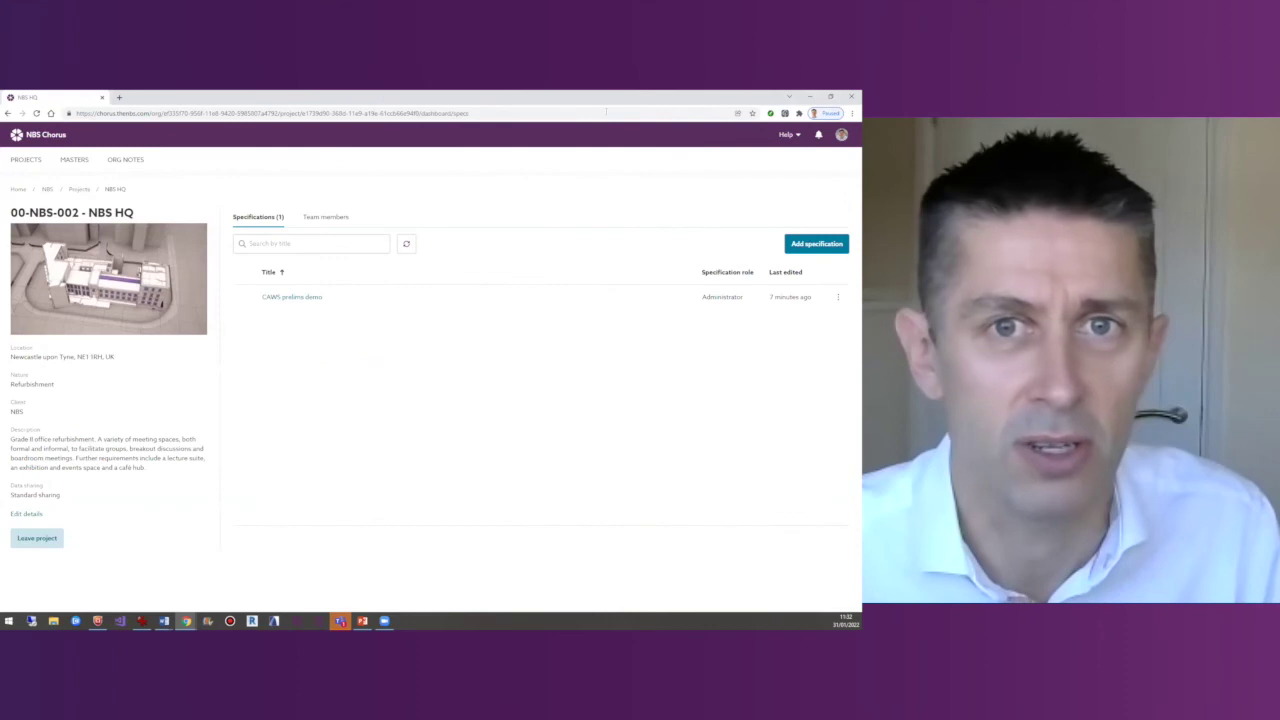
{"action": "left_click", "coordinate": [298, 298]}
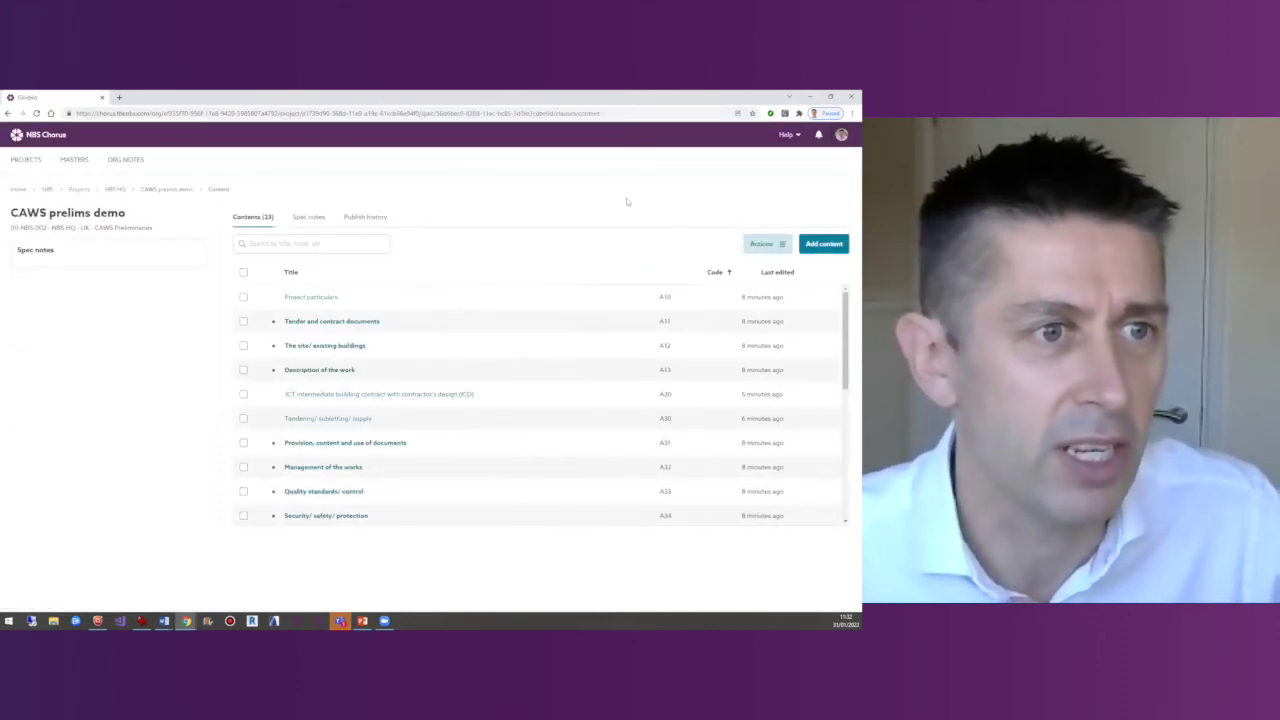
{"action": "left_click", "coordinate": [310, 222]}
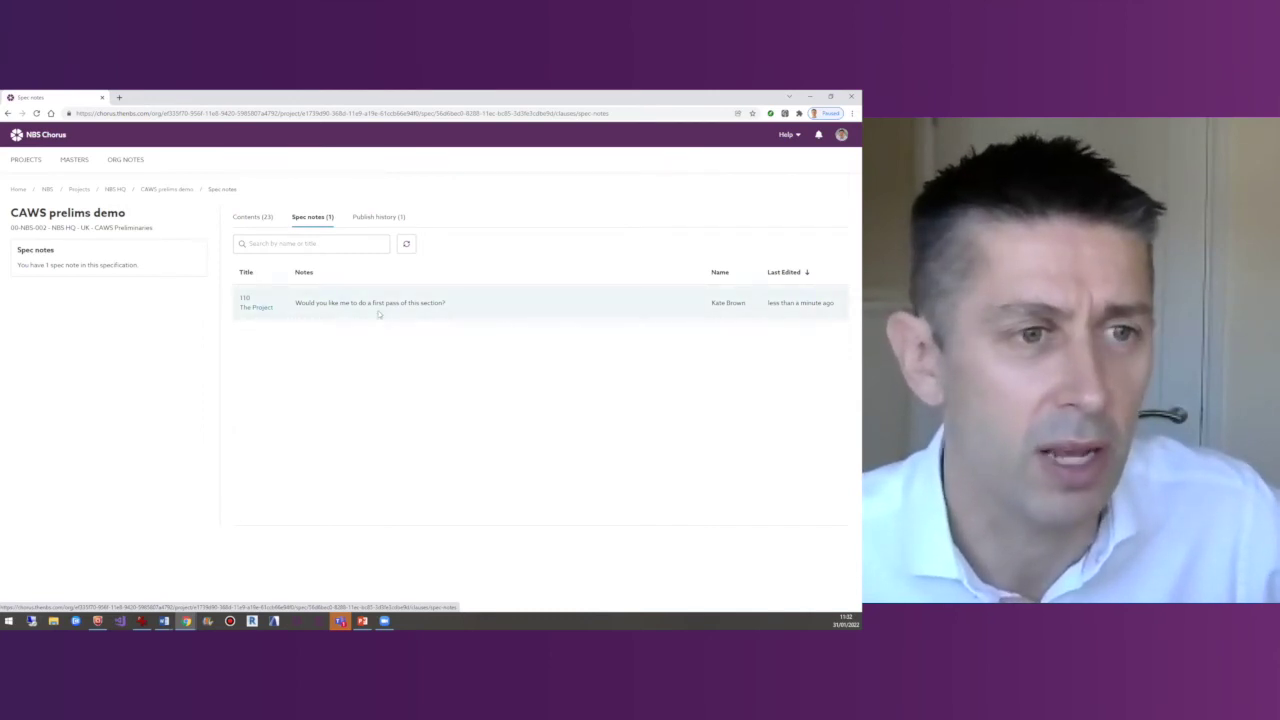
{"action": "left_click", "coordinate": [258, 308]}
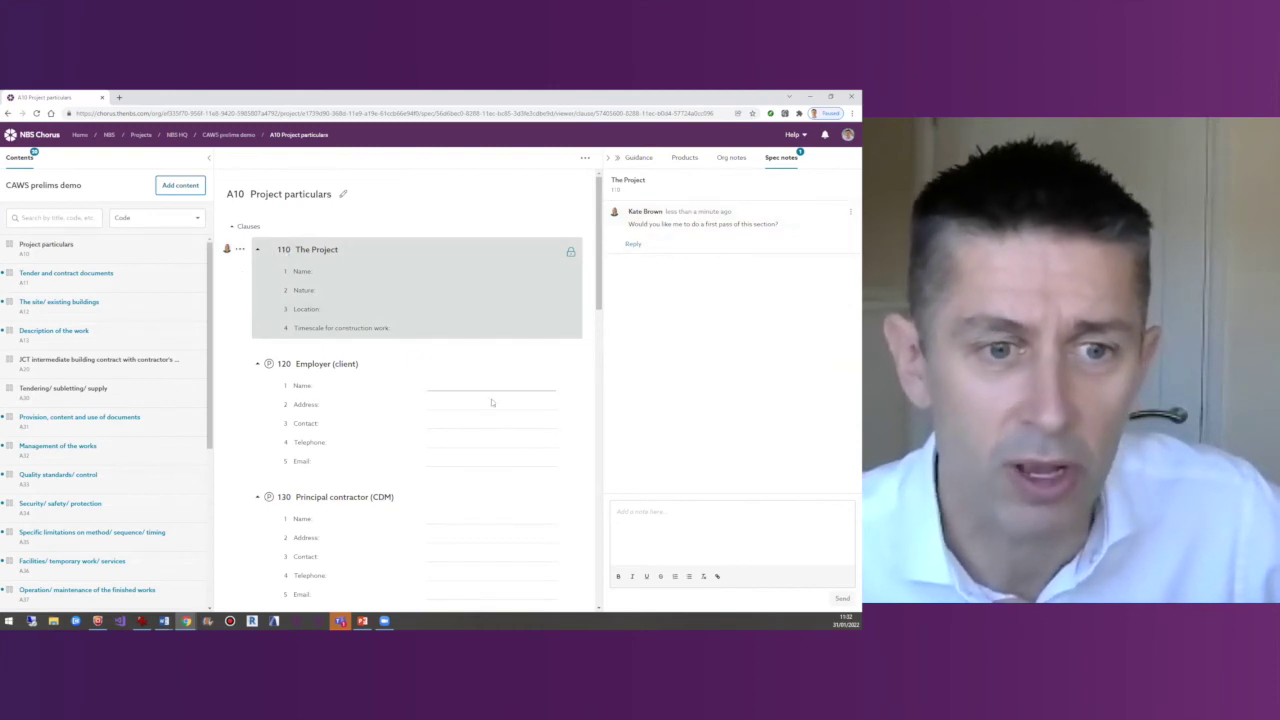
Post the spec note "Yes please" on clause 110 The Project.
{"action": "left_click", "coordinate": [636, 510]}
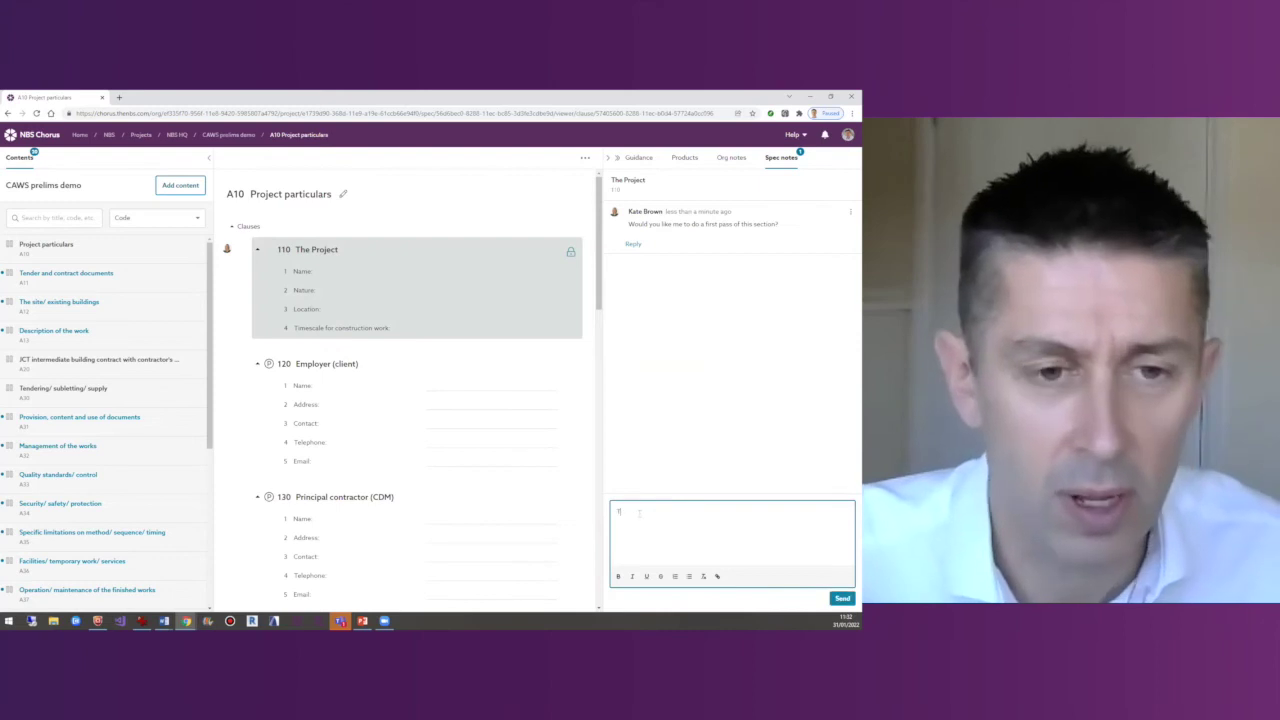
{"action": "type", "text": "Yes plea"}
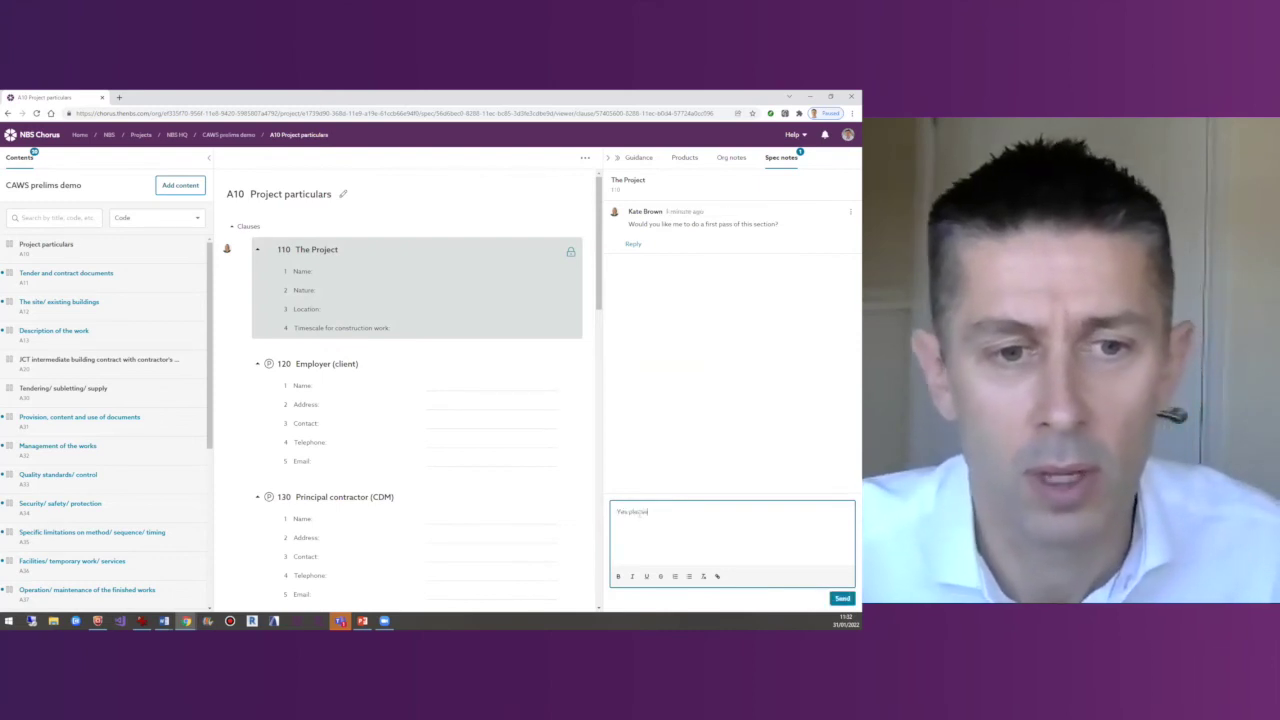
{"action": "type", "text": "se"}
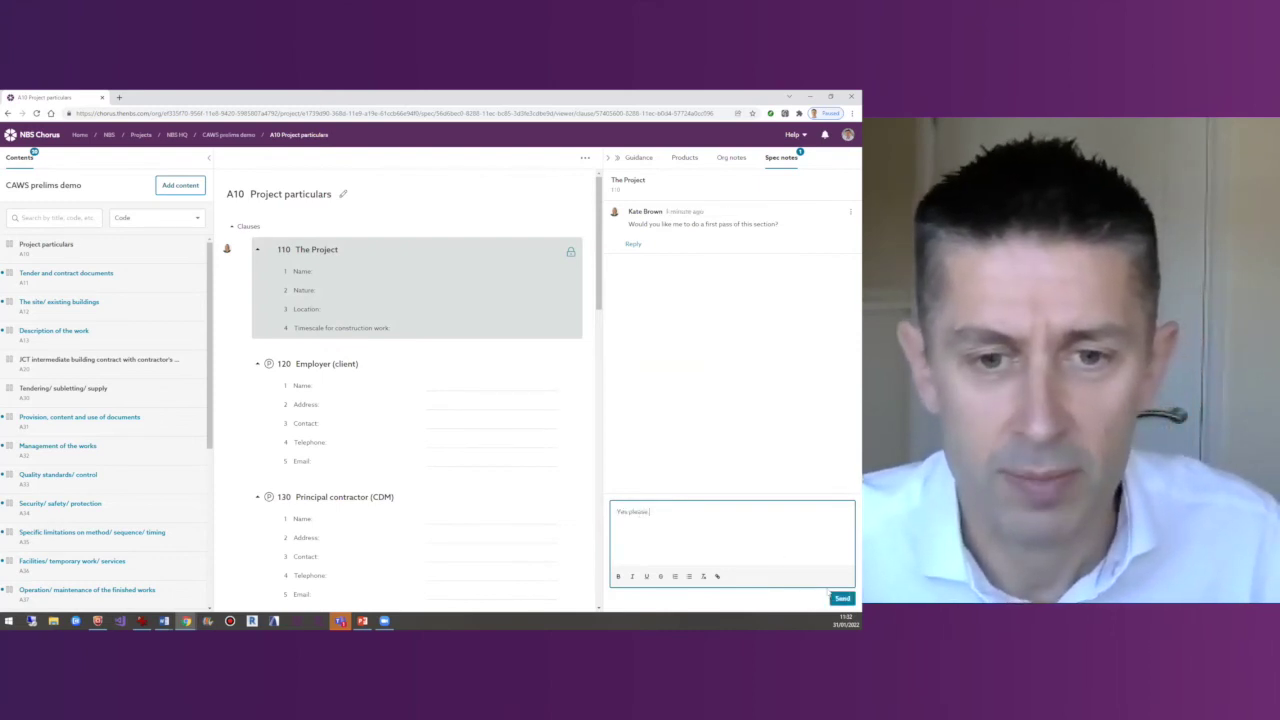
{"action": "left_click", "coordinate": [836, 598]}
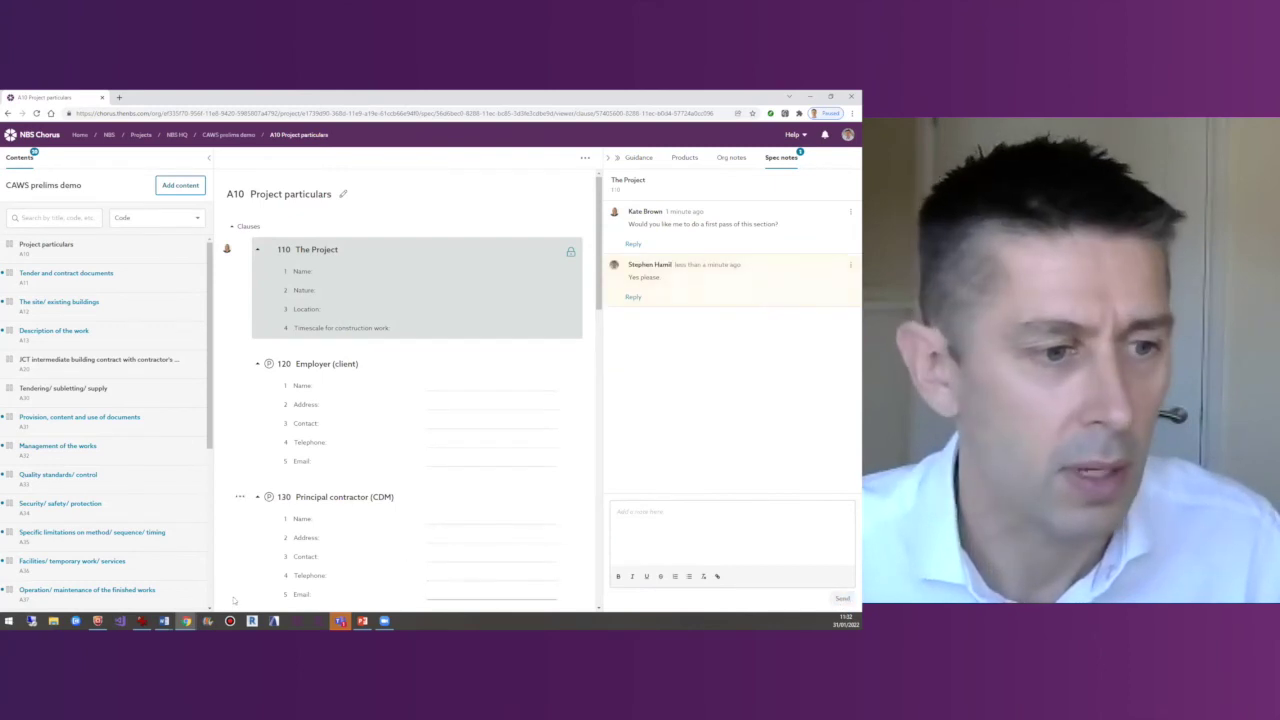
In the Incognito window, placed lower on the screen, set the Name in clause 110 The Project to NBS HQ and save it.
{"action": "mouse_move", "coordinate": [186, 621]}
{"action": "left_click", "coordinate": [138, 575]}
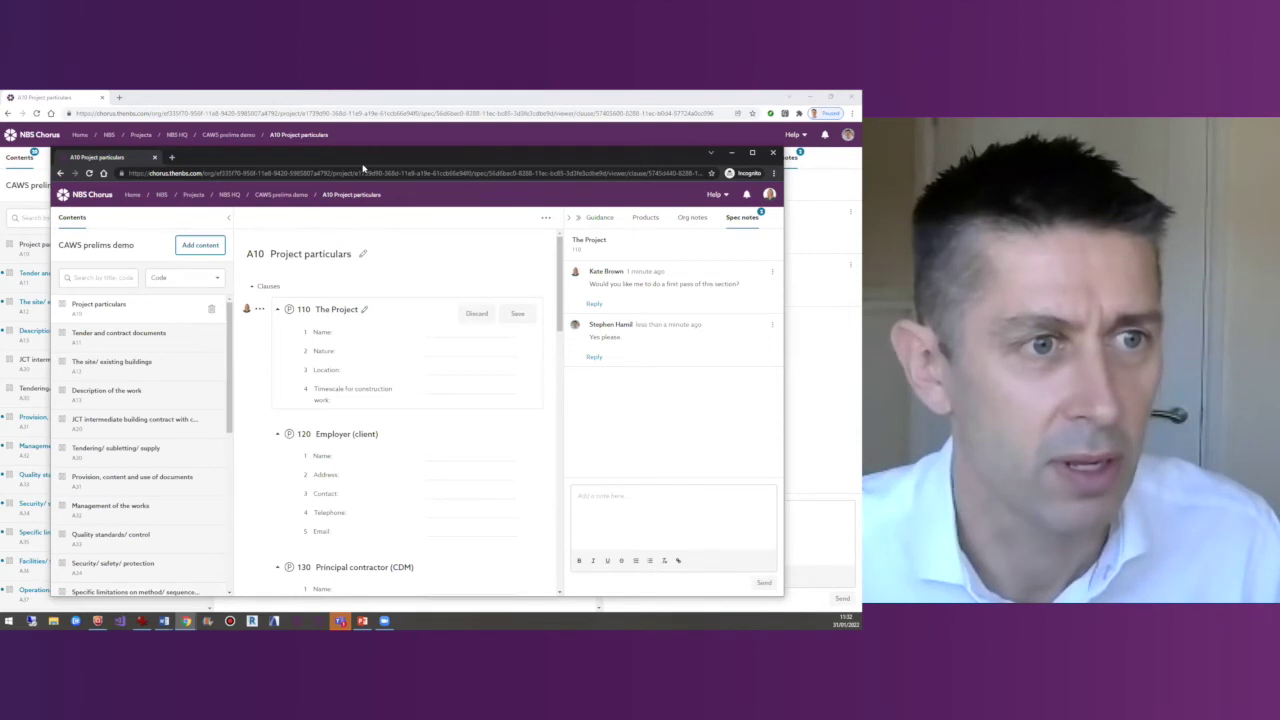
{"action": "left_click_drag", "start_coordinate": [363, 167], "coordinate": [438, 344]}
{"action": "left_click", "coordinate": [513, 510]}
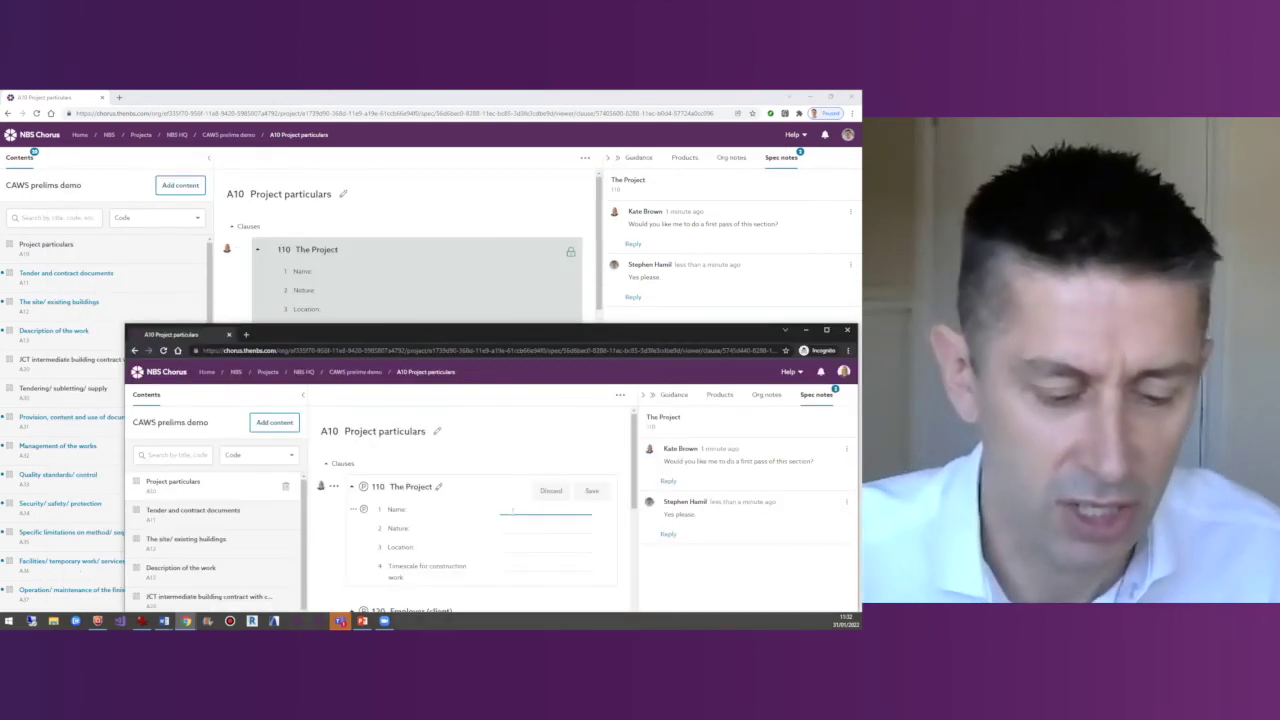
{"action": "type", "text": "NBS HQ"}
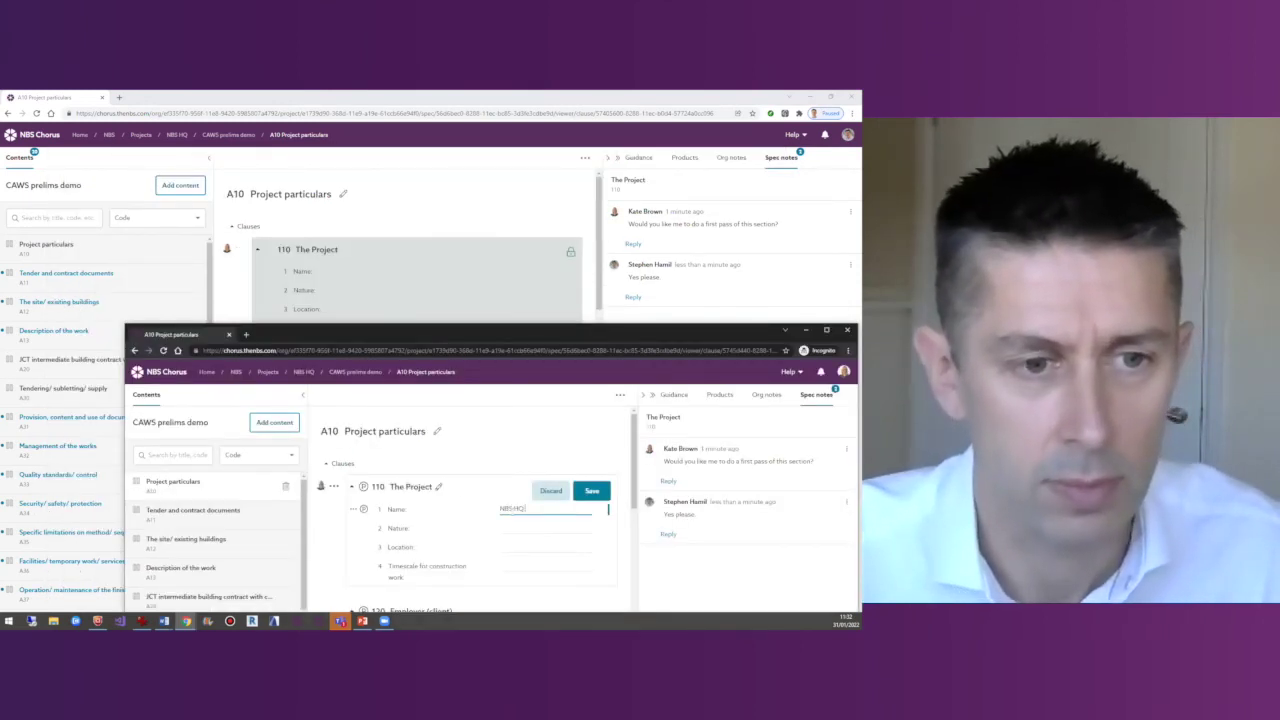
{"action": "left_click", "coordinate": [592, 491]}
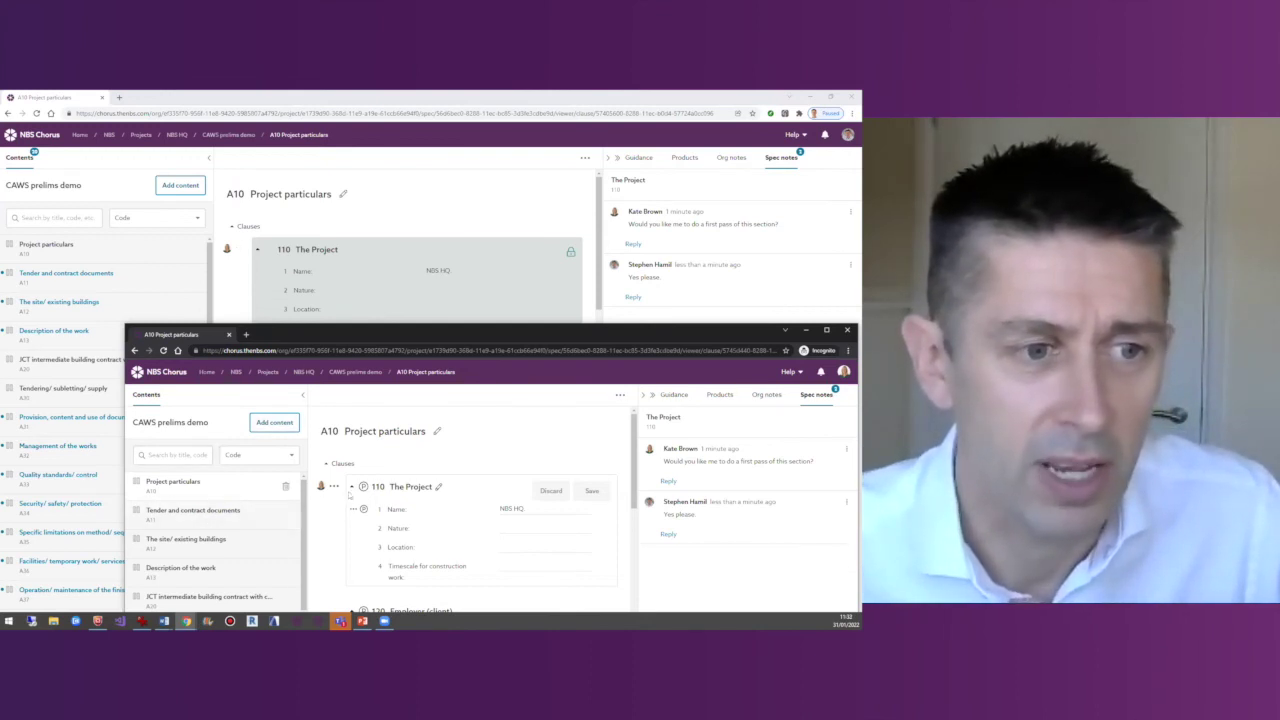
Open A11 Tender and contract documents in the Incognito window, and return to A10 Project particulars in the main window.
{"action": "left_click", "coordinate": [190, 518]}
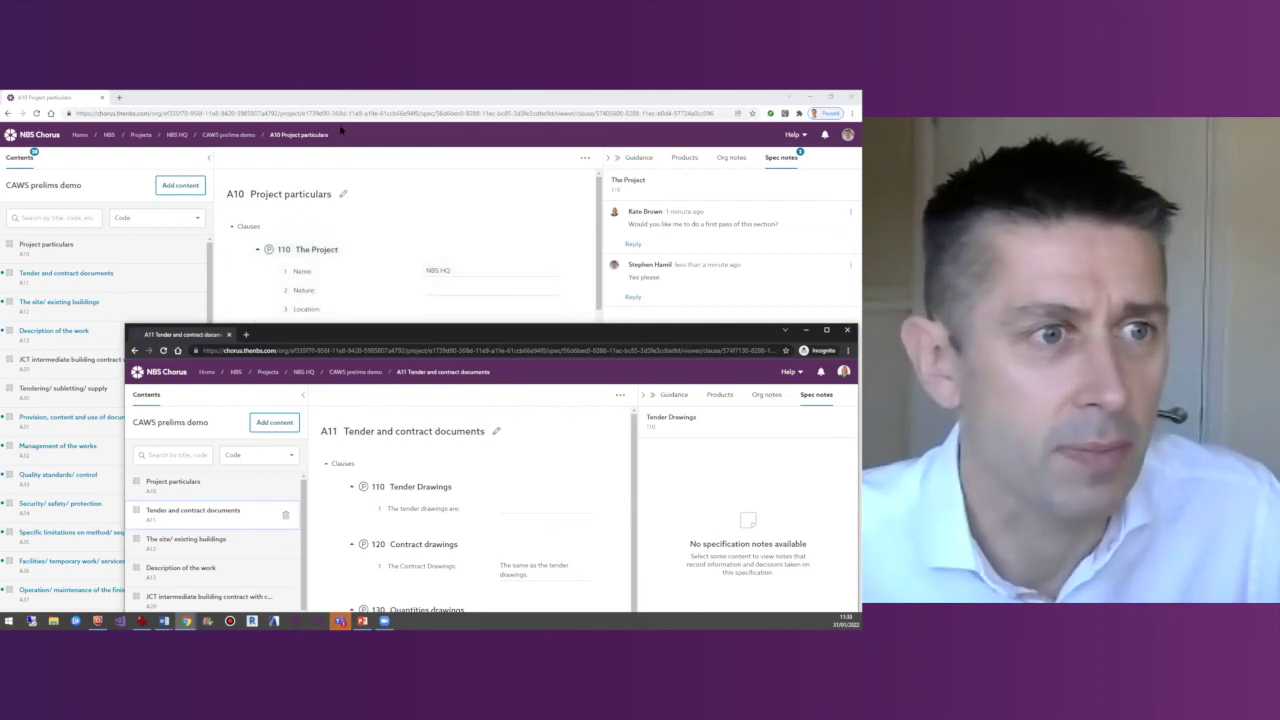
{"action": "left_click", "coordinate": [282, 102]}
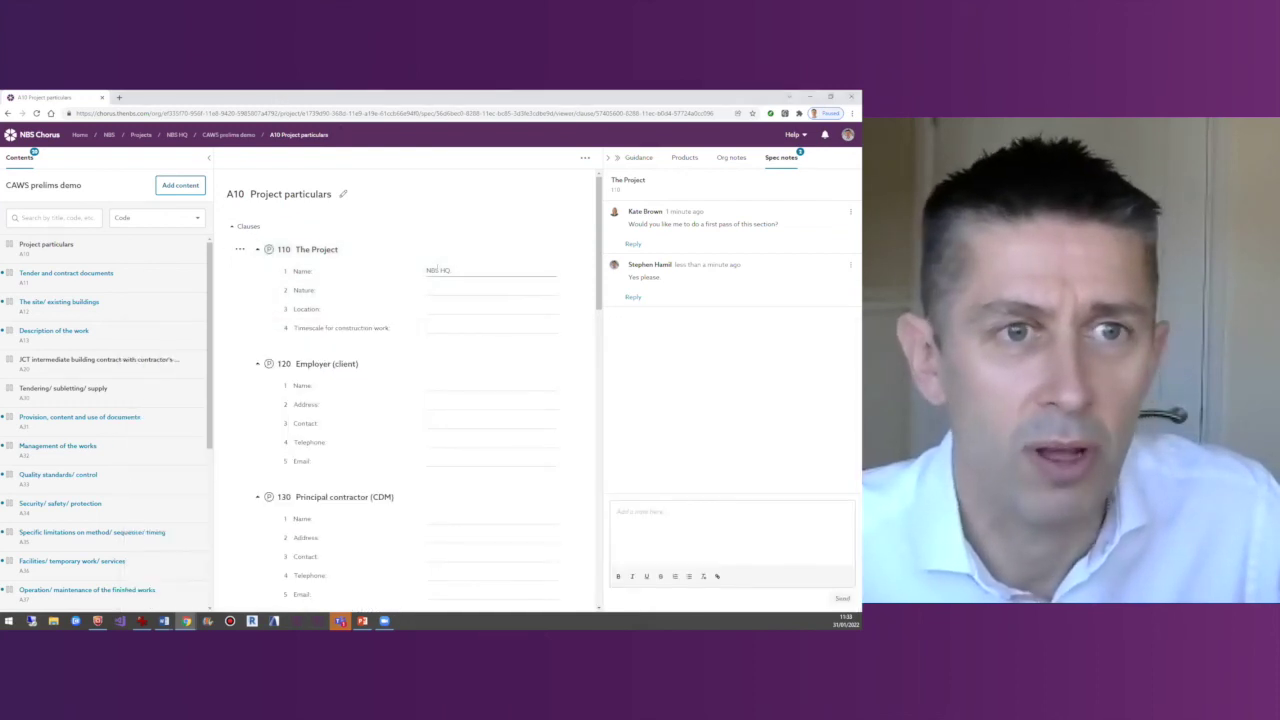
{"action": "left_click", "coordinate": [437, 270]}
{"action": "left_click", "coordinate": [573, 182]}
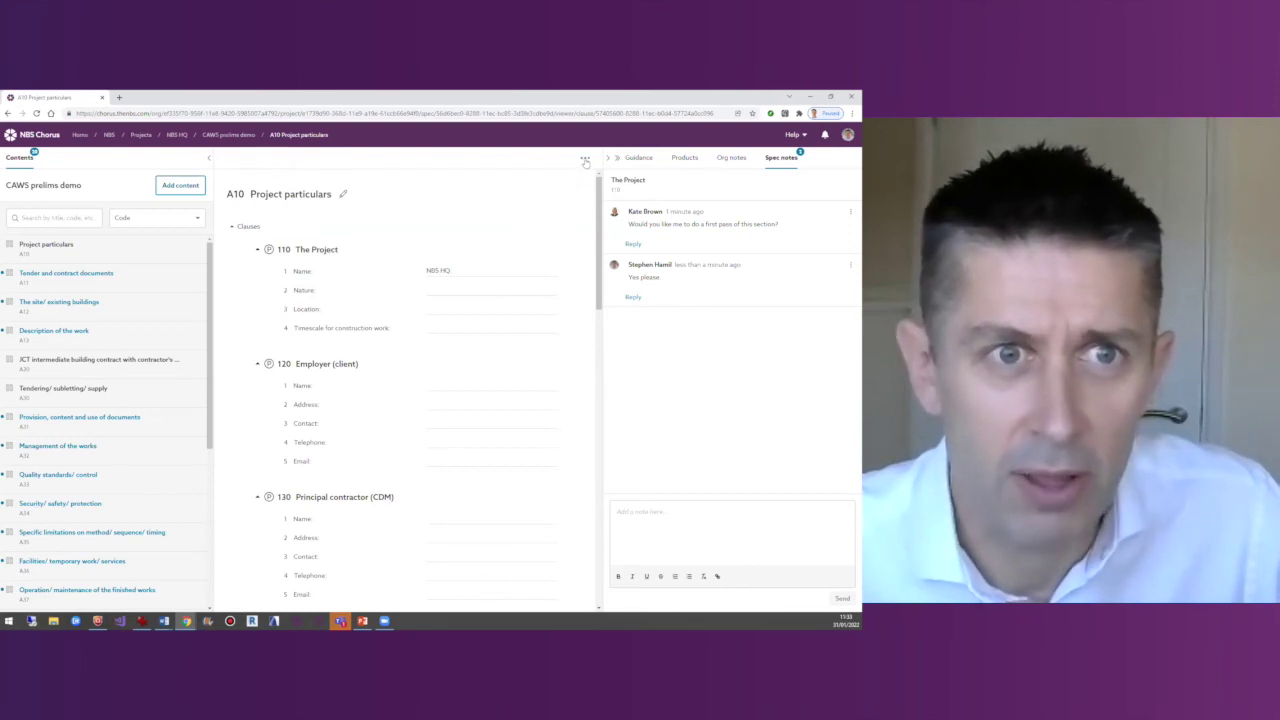
Show last edited details in A10 Project particulars and check who last edited clause 110 The Project and its Name item.
{"action": "left_click", "coordinate": [585, 160]}
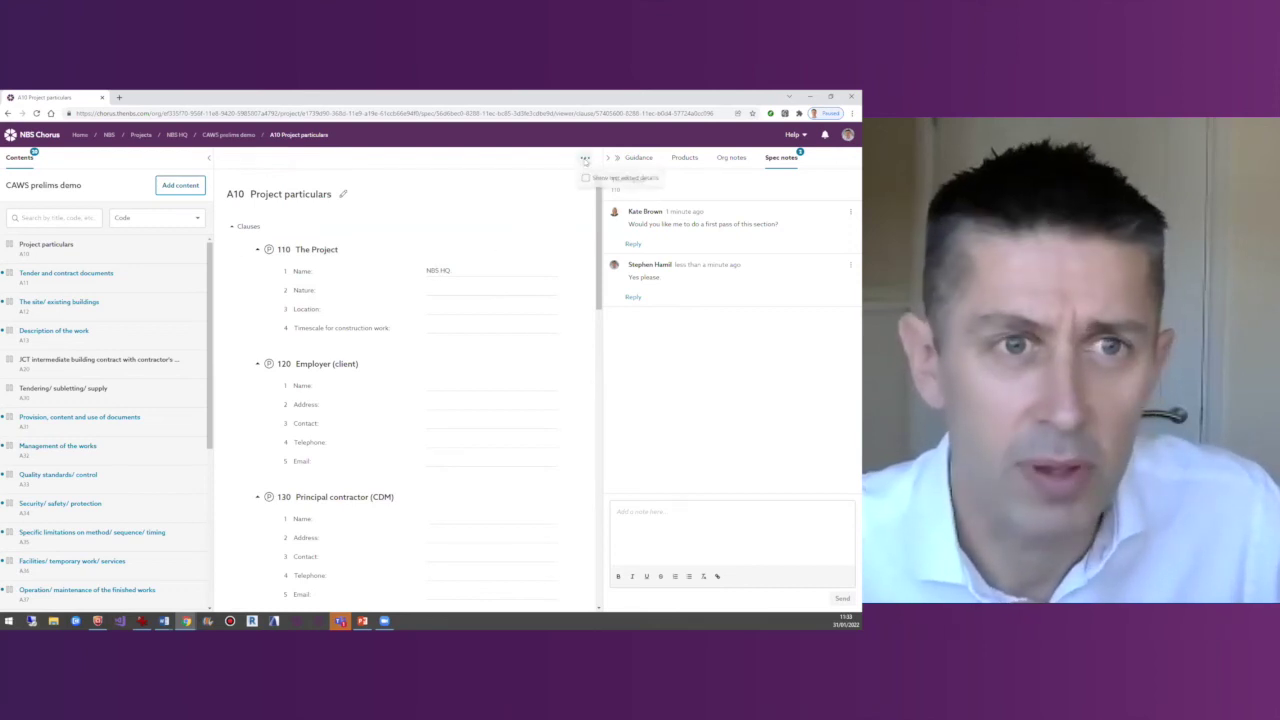
{"action": "left_click", "coordinate": [586, 180]}
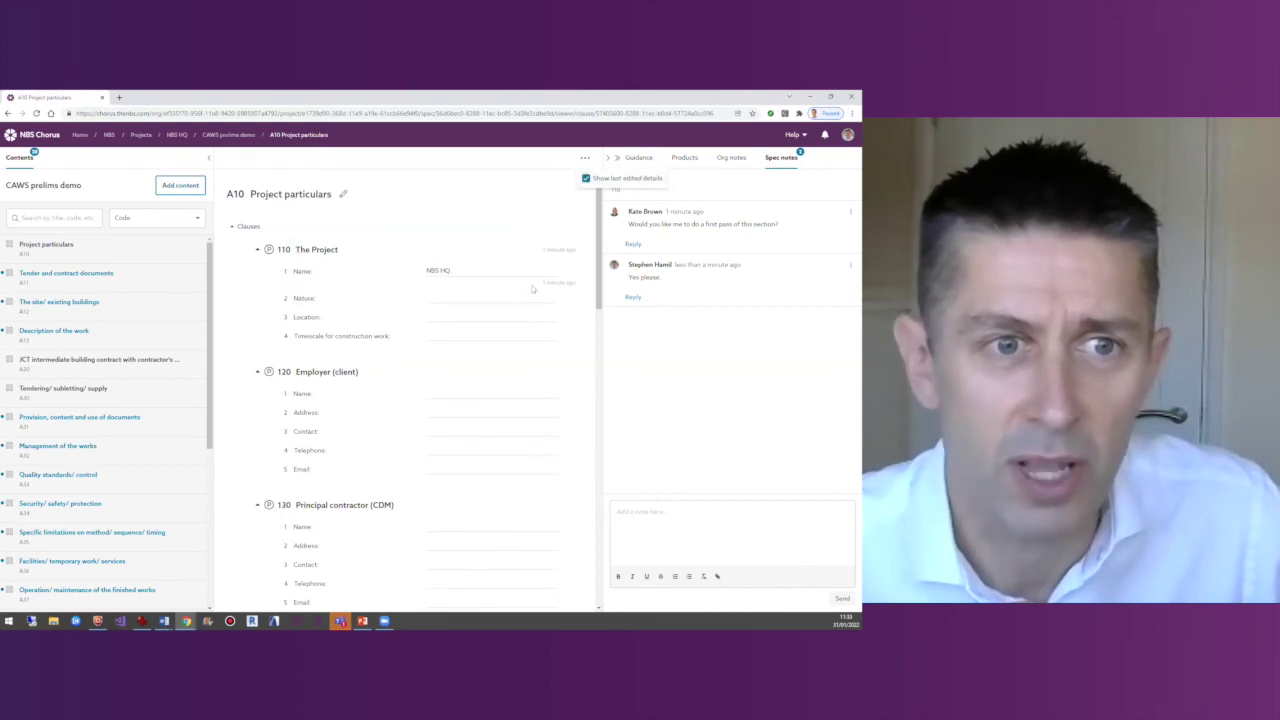
{"action": "left_click", "coordinate": [477, 292]}
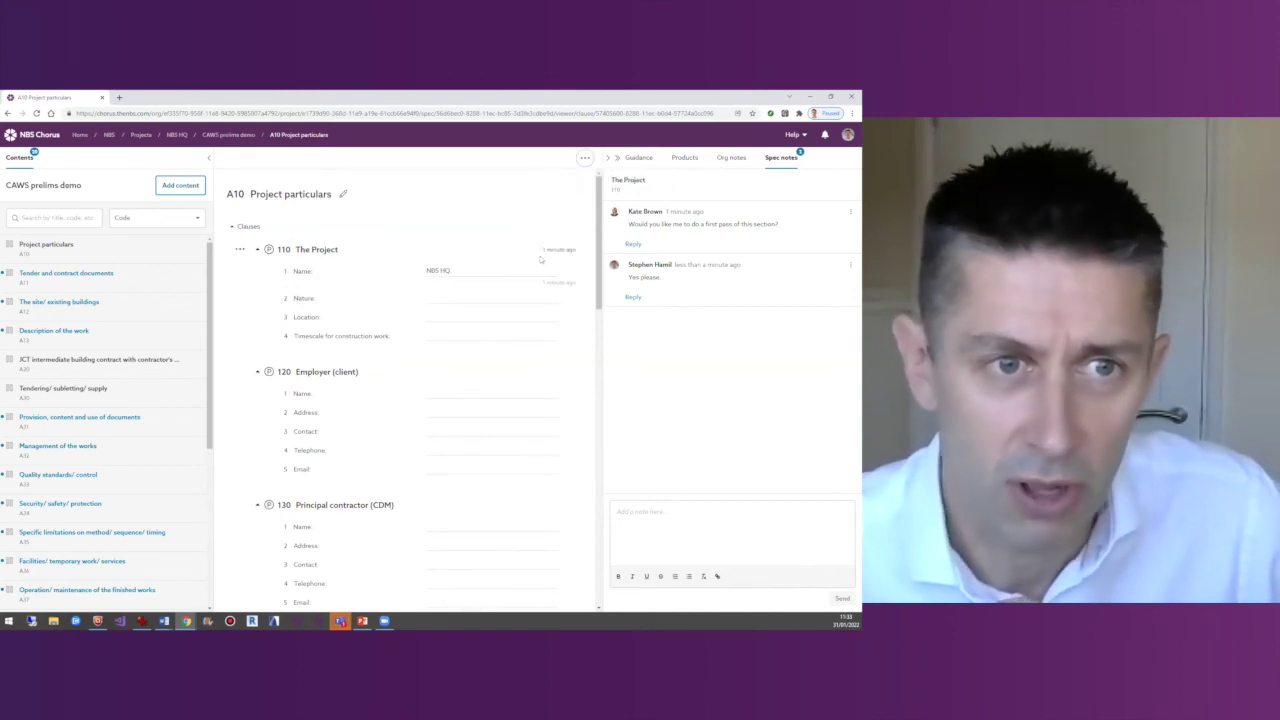
{"action": "mouse_move", "coordinate": [553, 253]}
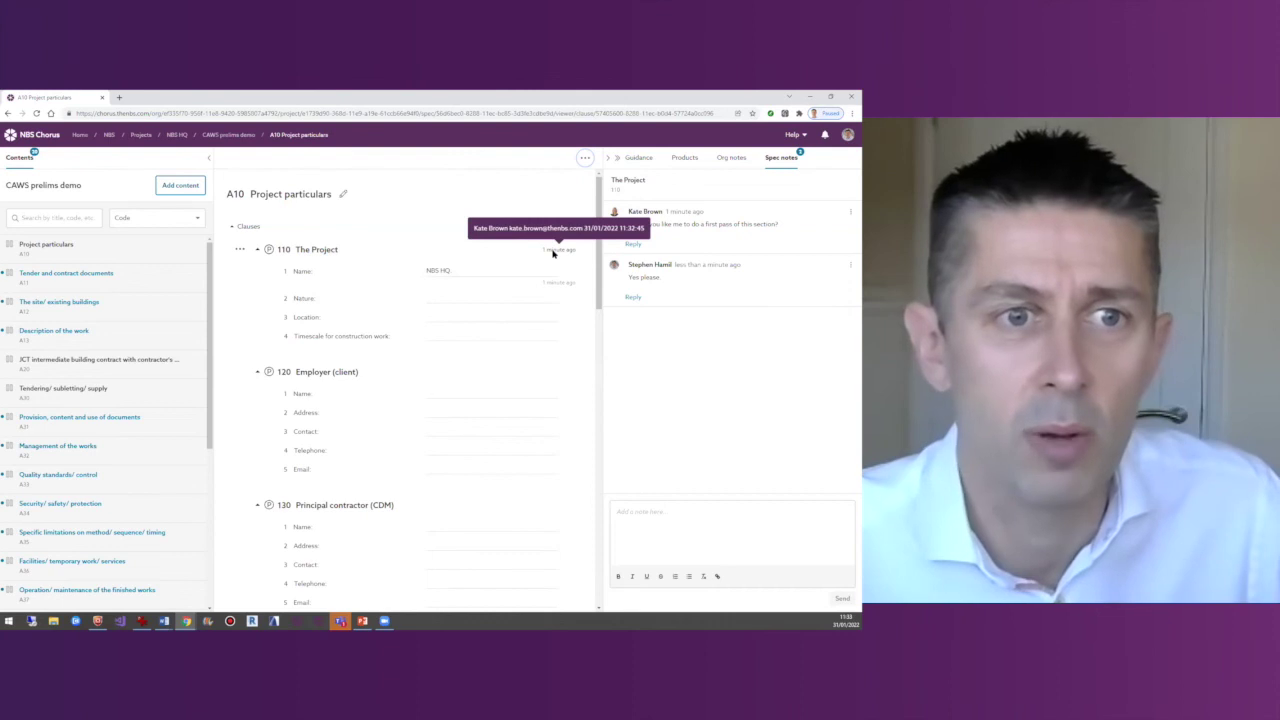
{"action": "mouse_move", "coordinate": [553, 285]}
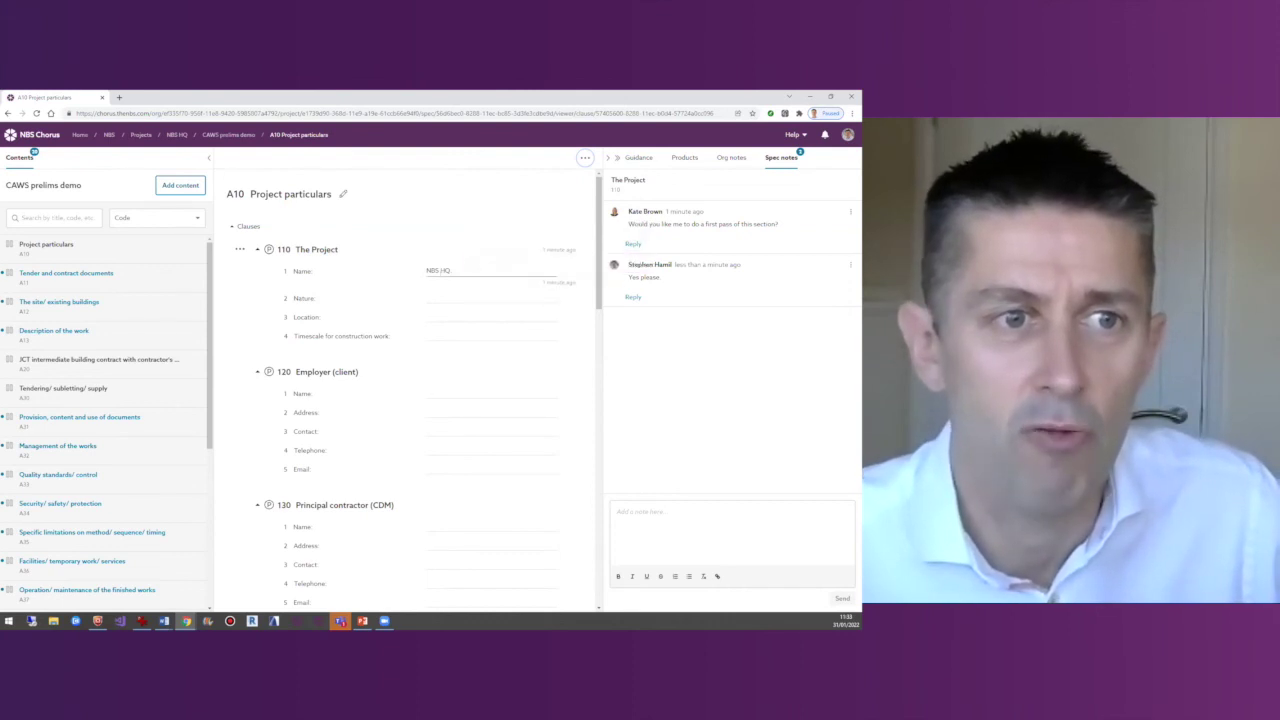
Set the Nature item in clause 110 The Project to 123, save the clause, and check its last edited details.
{"action": "left_click", "coordinate": [447, 295]}
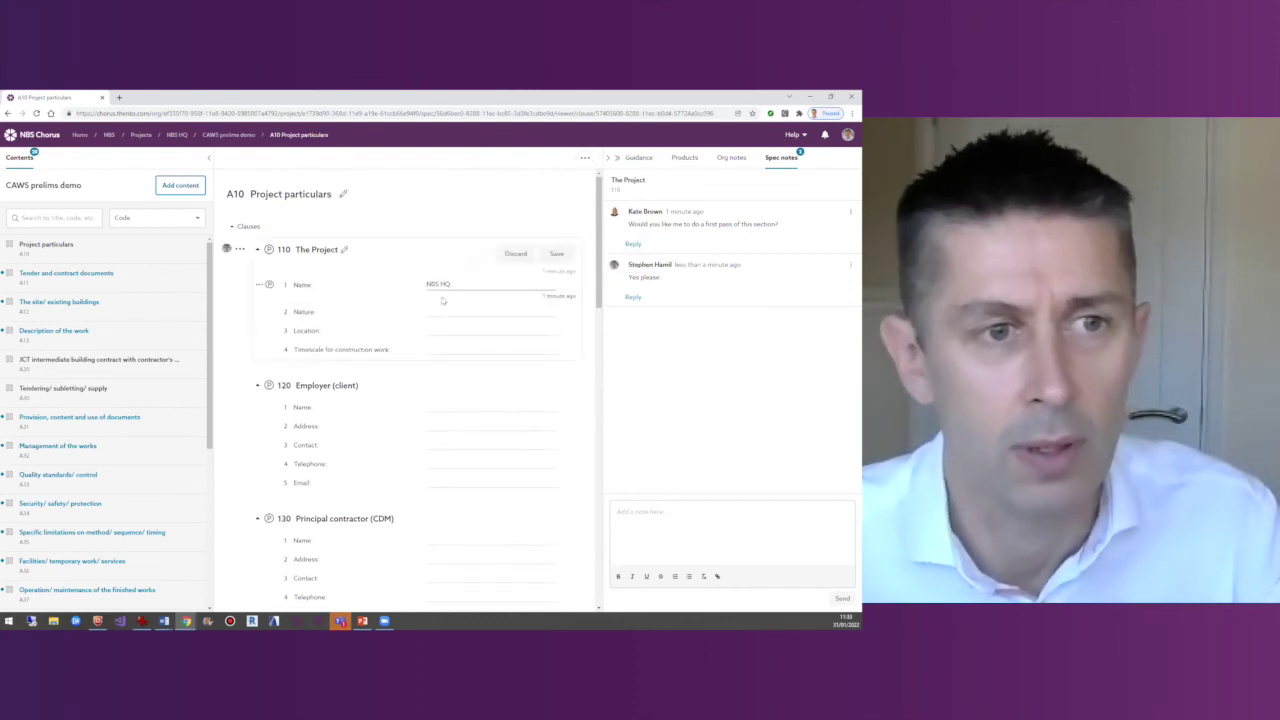
{"action": "left_click", "coordinate": [573, 311]}
{"action": "type", "text": "Q2"}
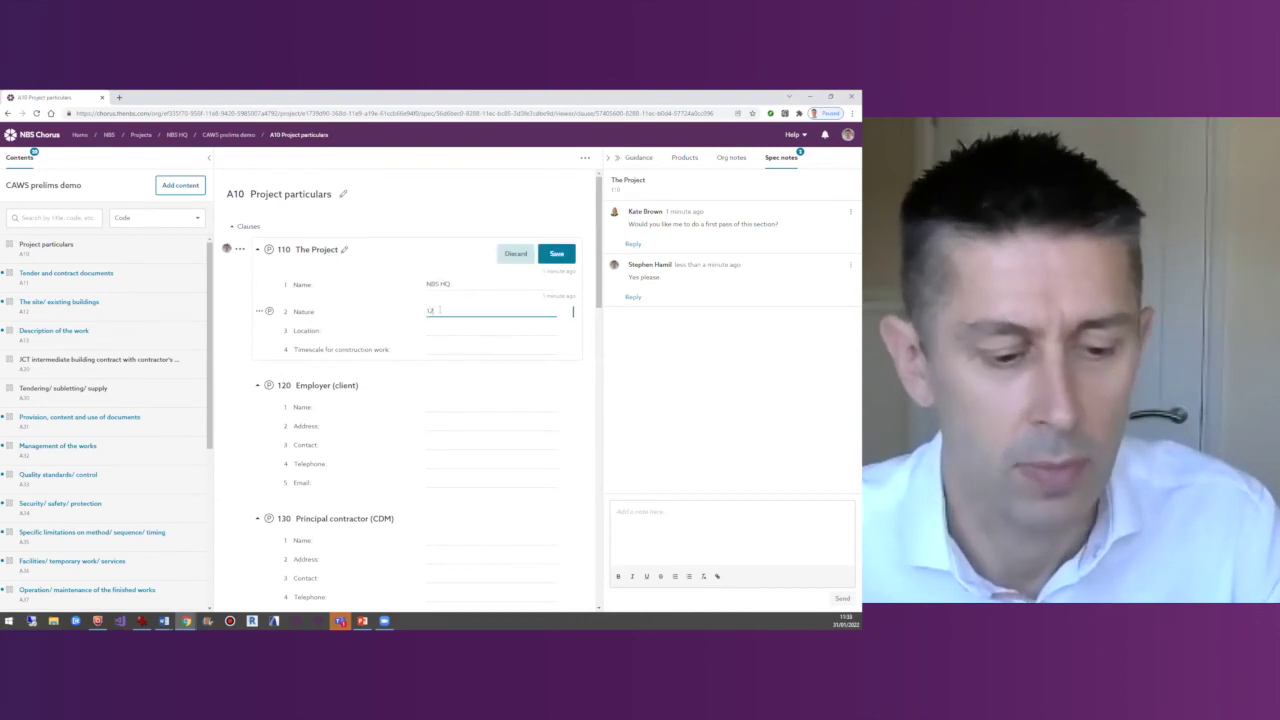
{"action": "type", "text": "3"}
{"action": "key", "text": "Tab"}
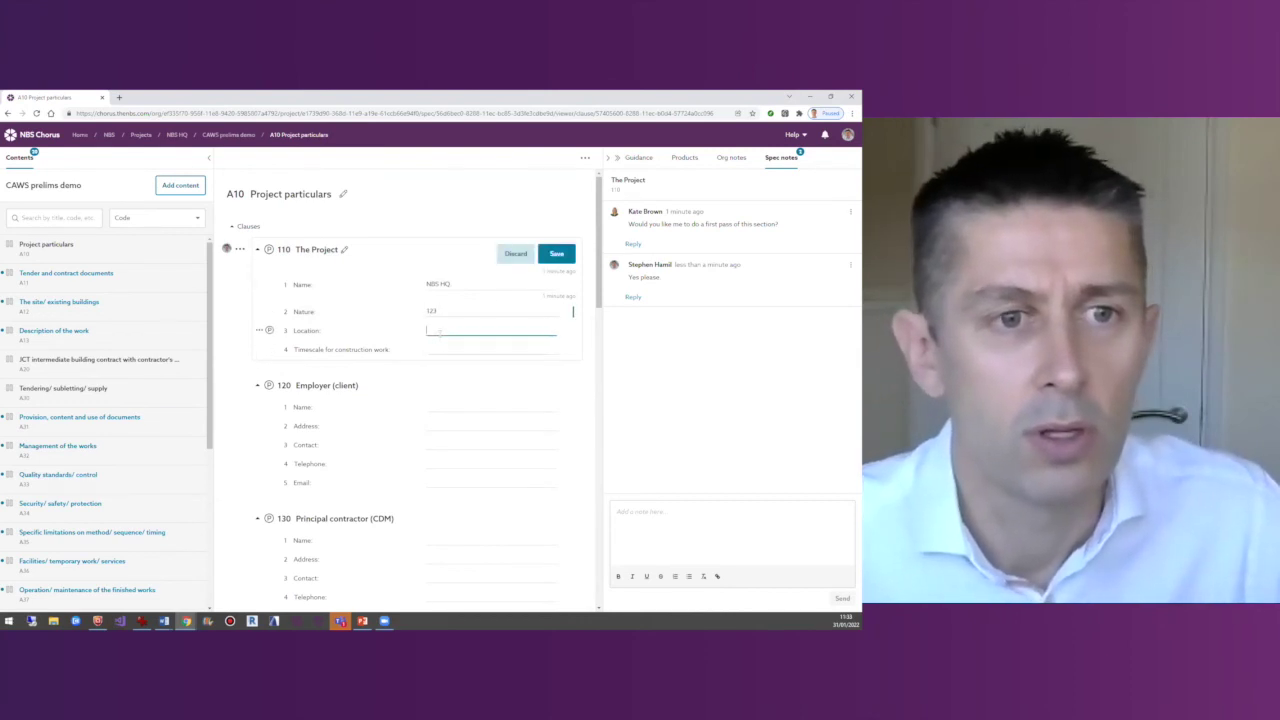
{"action": "left_click", "coordinate": [557, 255]}
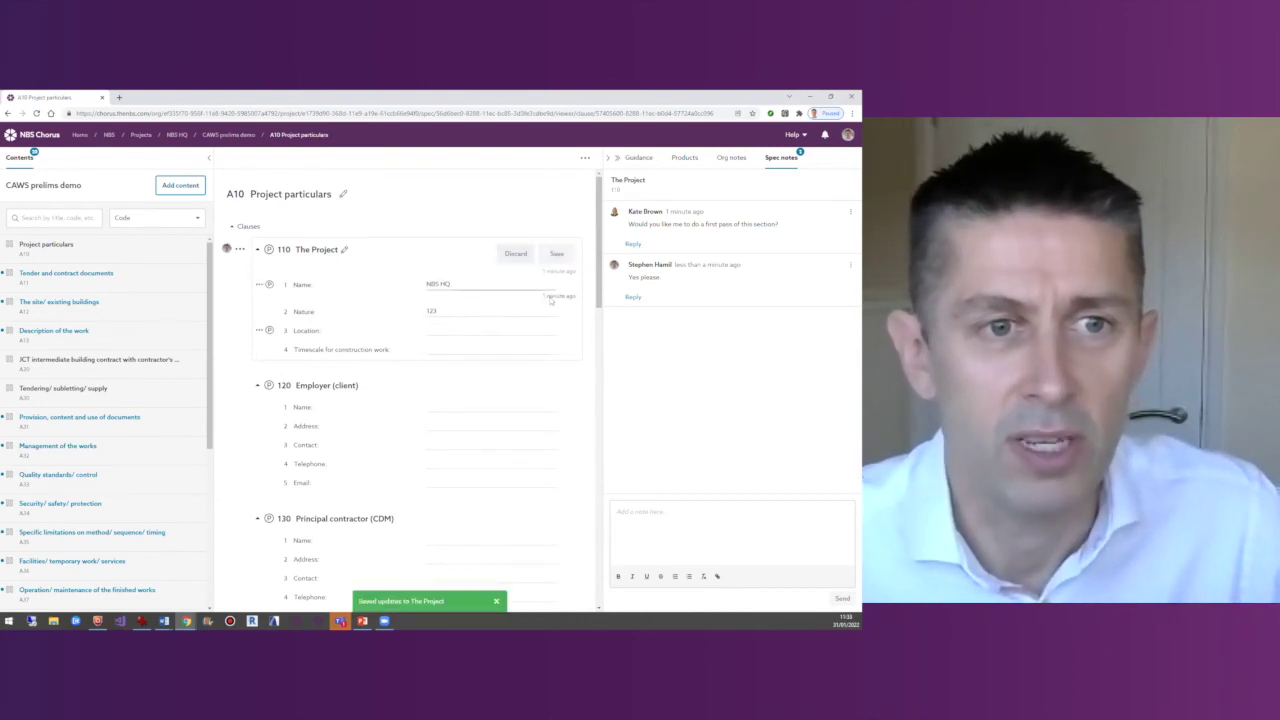
{"action": "mouse_move", "coordinate": [550, 298]}
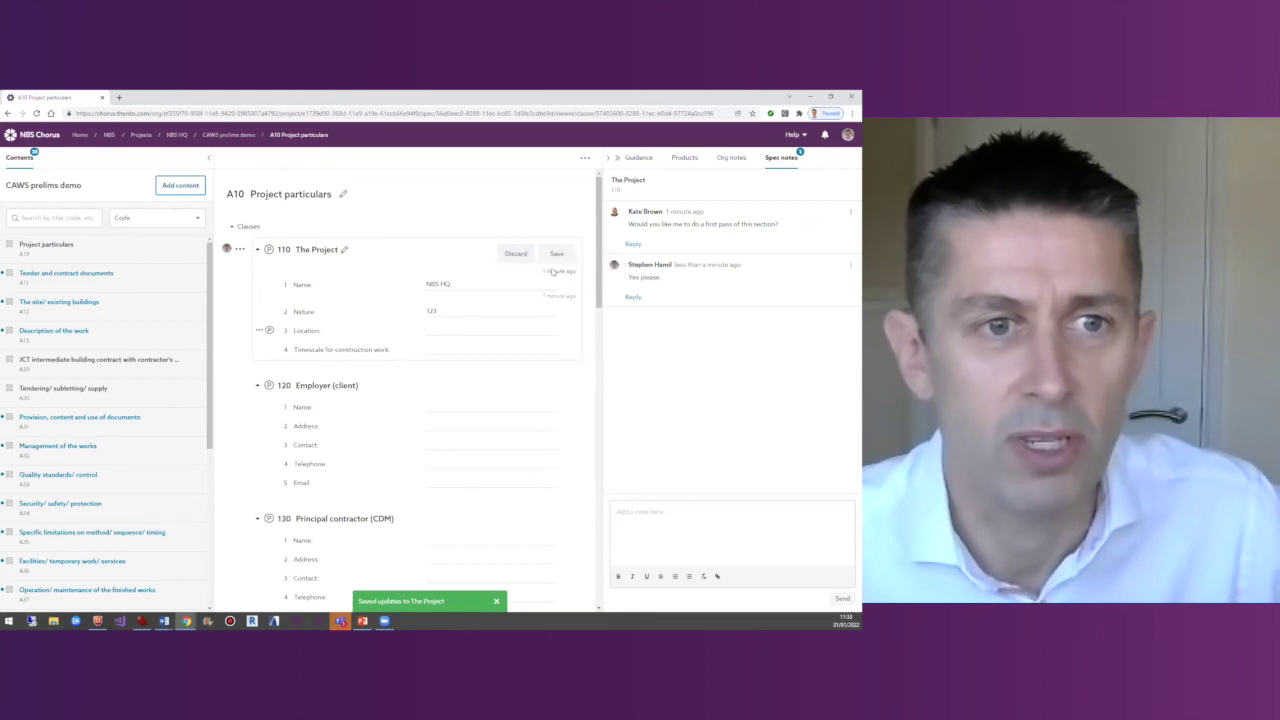
{"action": "mouse_move", "coordinate": [552, 275]}
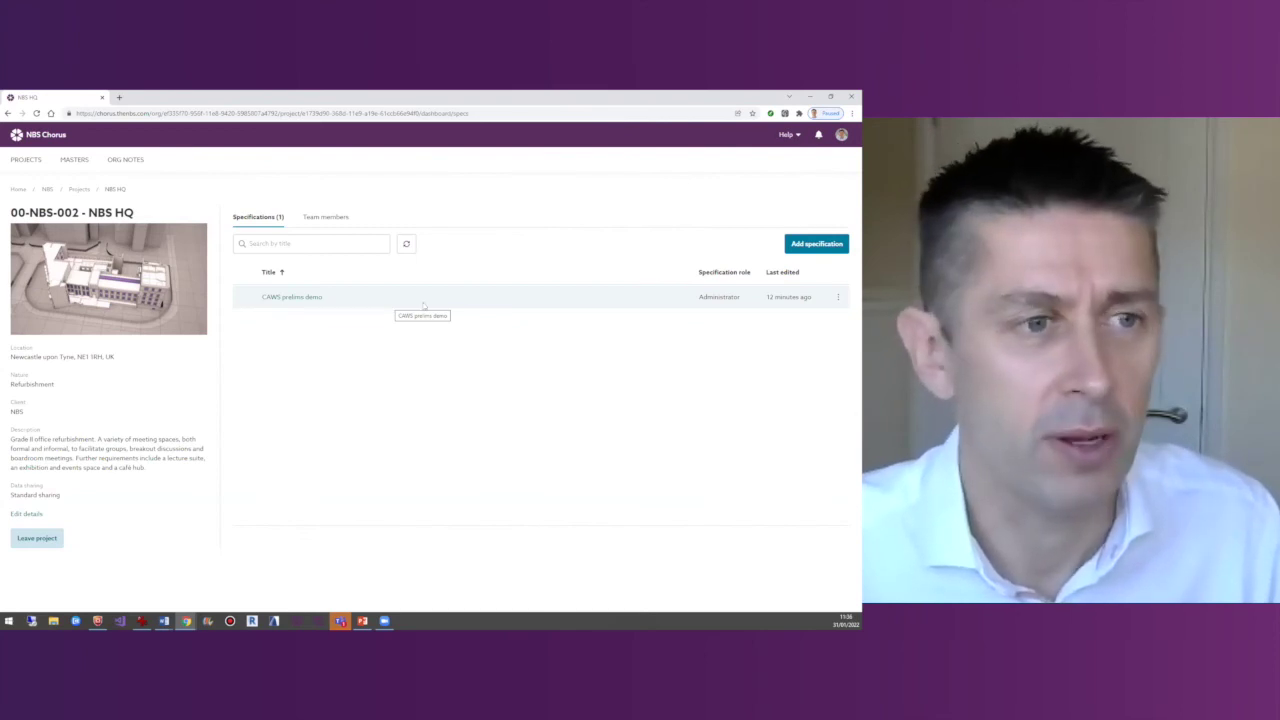
Start a new specification in the NBS HQ project and title it Prelims U2015 demo.
{"action": "left_click", "coordinate": [808, 247]}
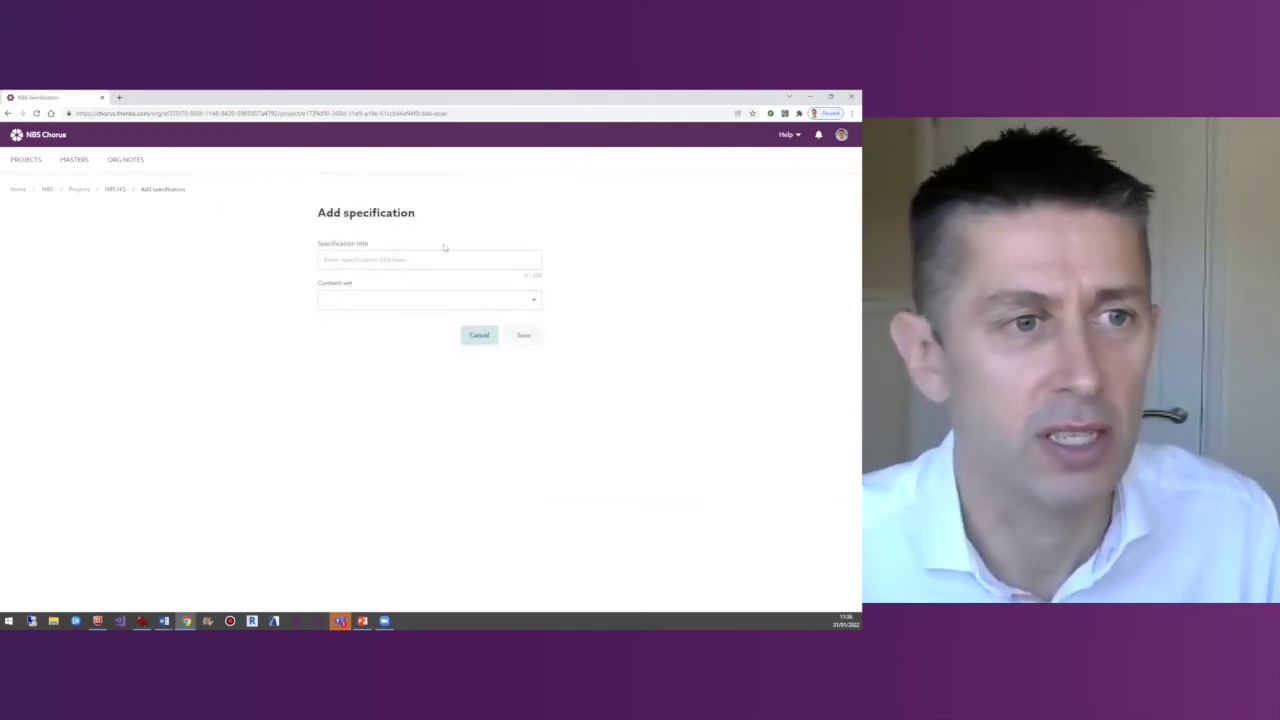
{"action": "left_click", "coordinate": [370, 260]}
{"action": "type", "text": "CA"}
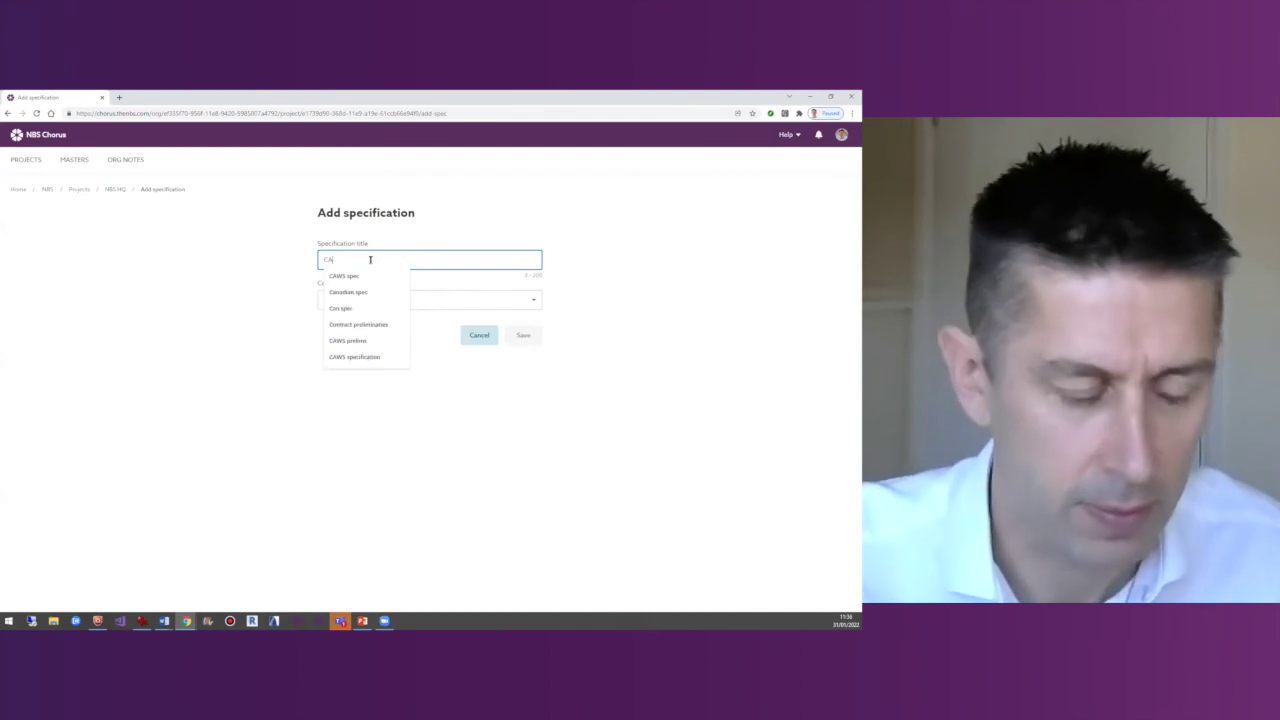
{"action": "type", "text": "WS U2"}
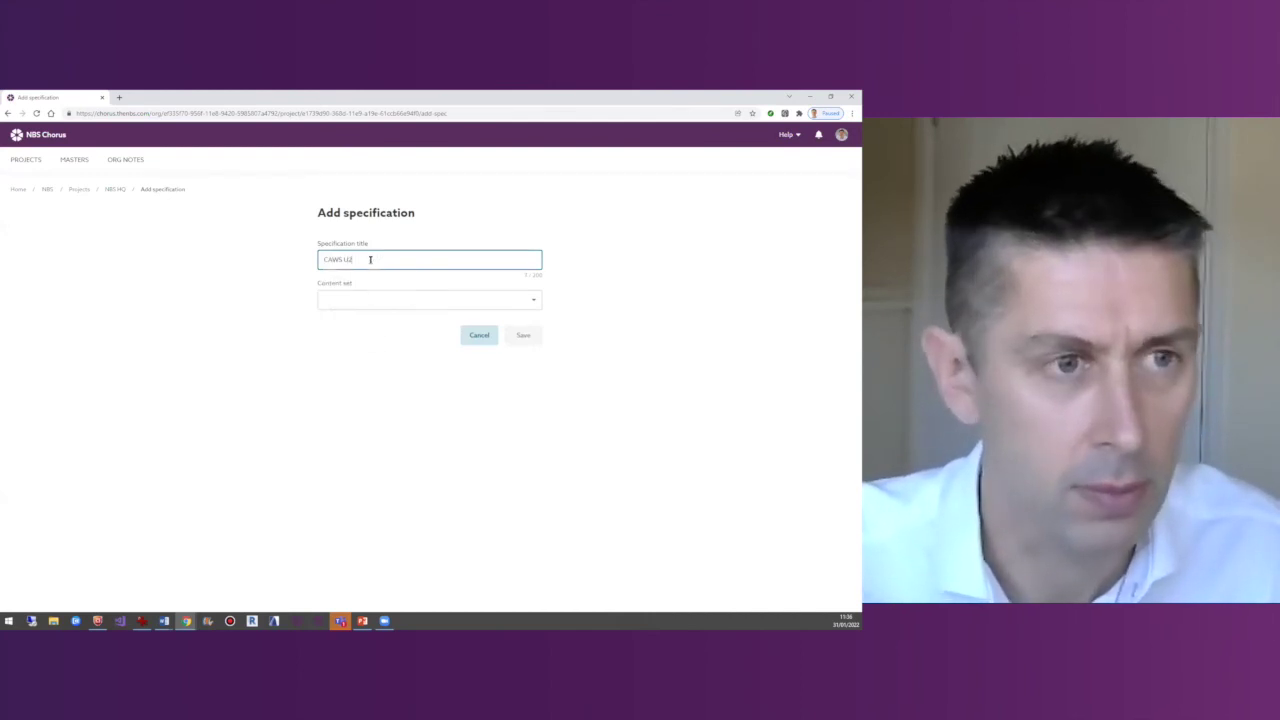
{"action": "type", "text": "015 d"}
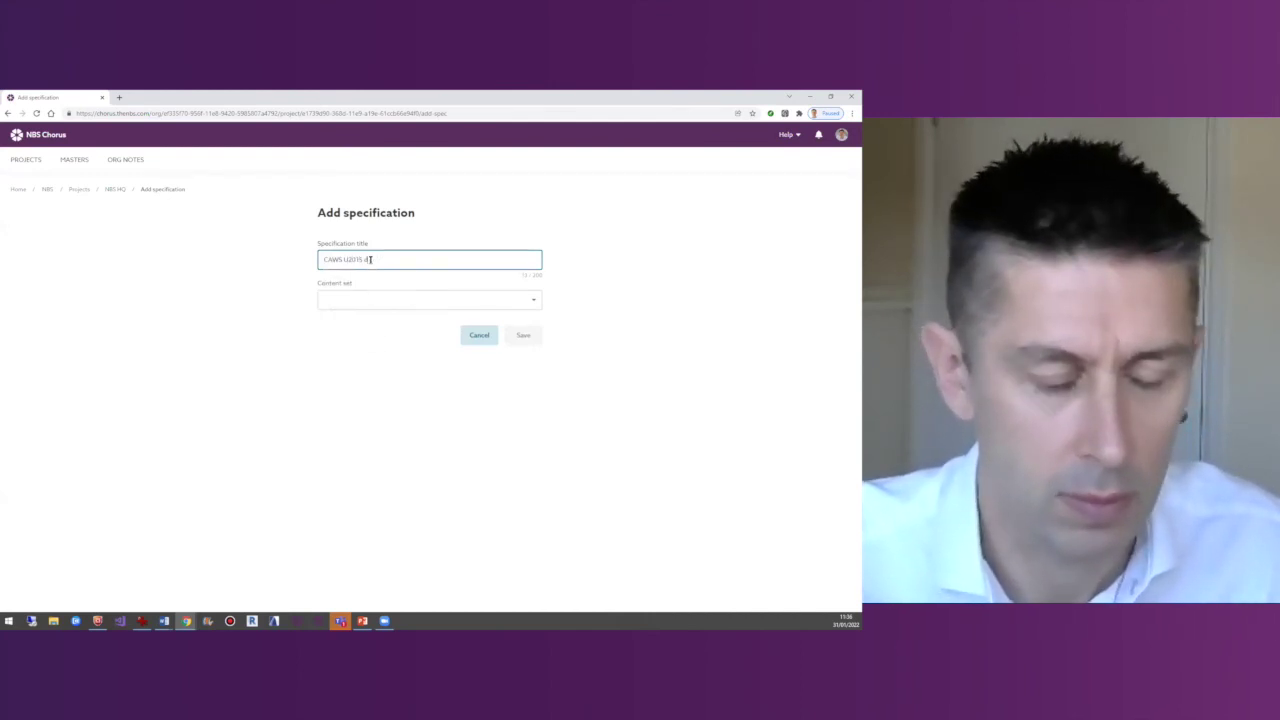
{"action": "type", "text": "emo"}
{"action": "double_click", "coordinate": [337, 259]}
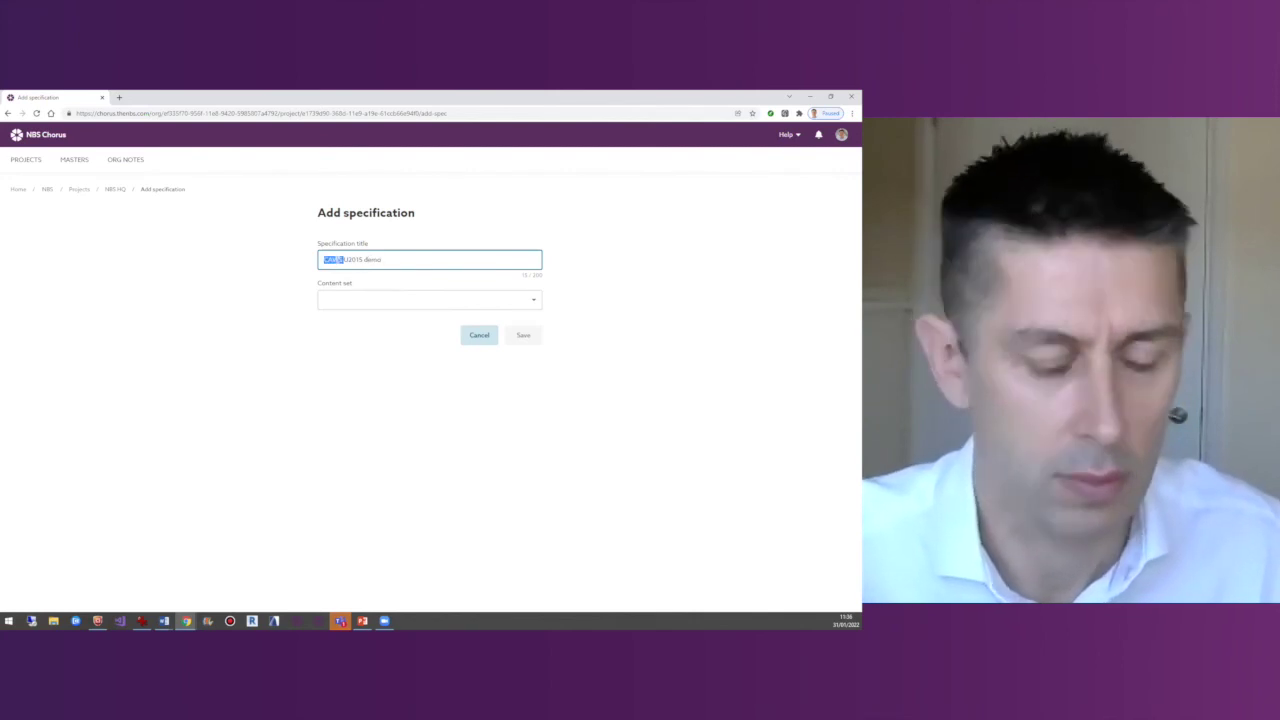
{"action": "type", "text": "N"}
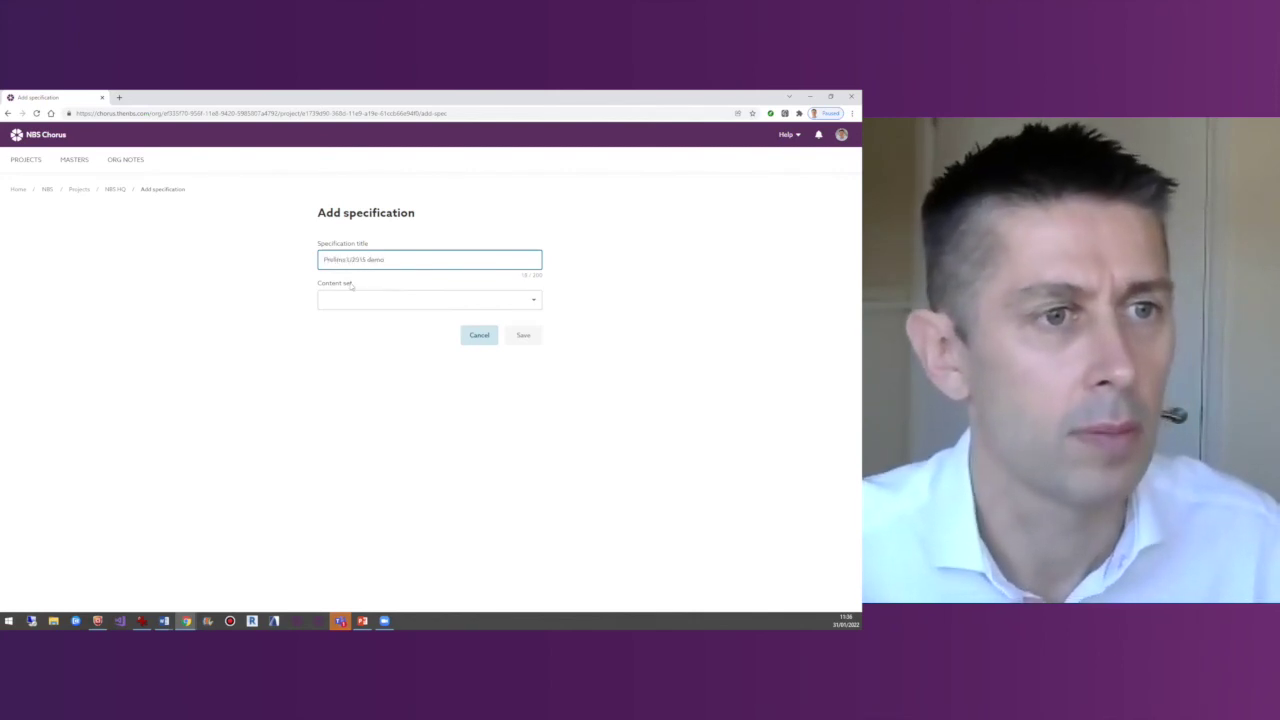
Choose the UK - Uniclass 2015 Preliminaries content set and the JCT 2016 Intermediate Building Contract with Contractor's Design, and save the specification.
{"action": "left_click", "coordinate": [350, 299]}
{"action": "scroll", "coordinate": [356, 367], "scroll_direction": "down", "scroll_amount": 3}
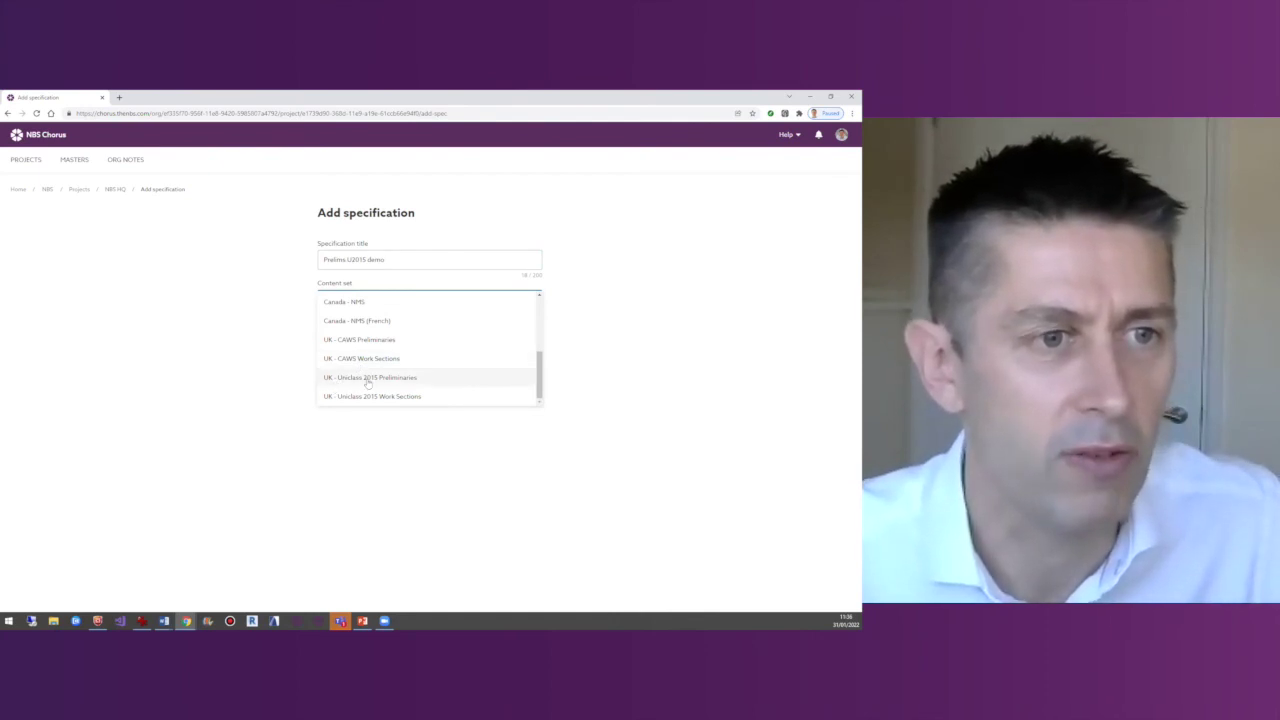
{"action": "left_click", "coordinate": [368, 379]}
{"action": "left_click", "coordinate": [403, 340]}
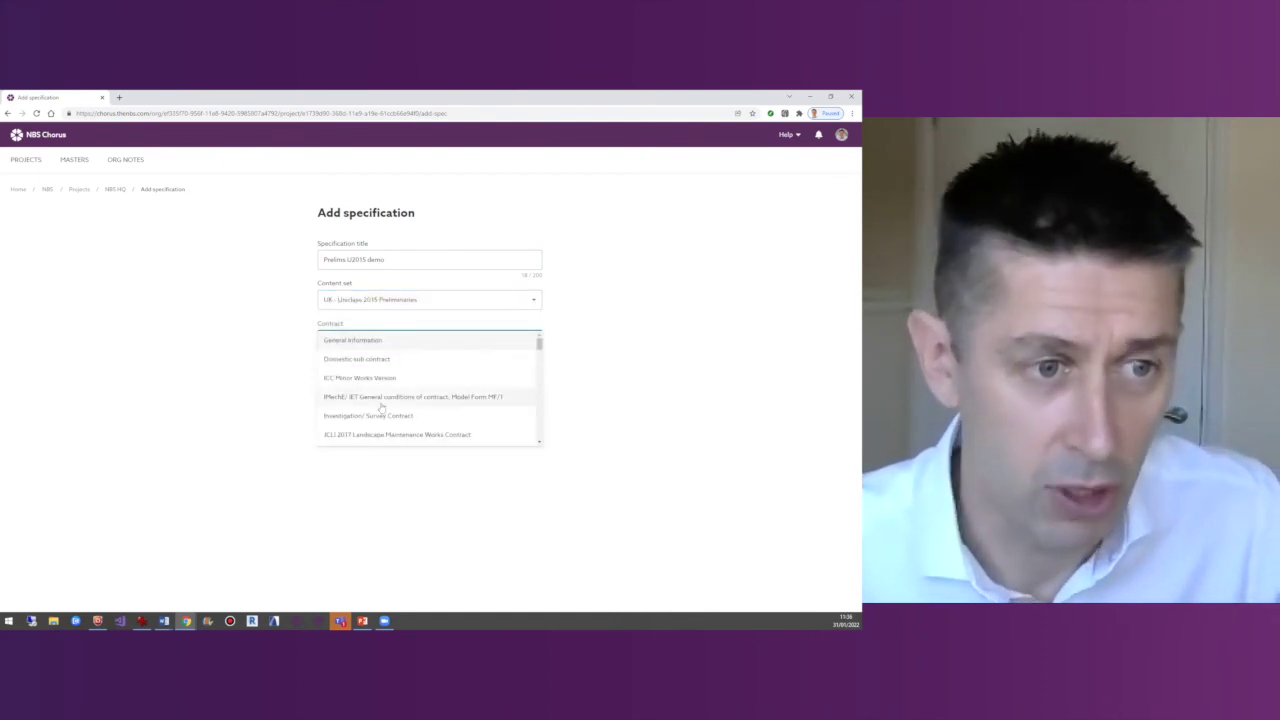
{"action": "scroll", "coordinate": [381, 407], "scroll_direction": "down", "scroll_amount": 6}
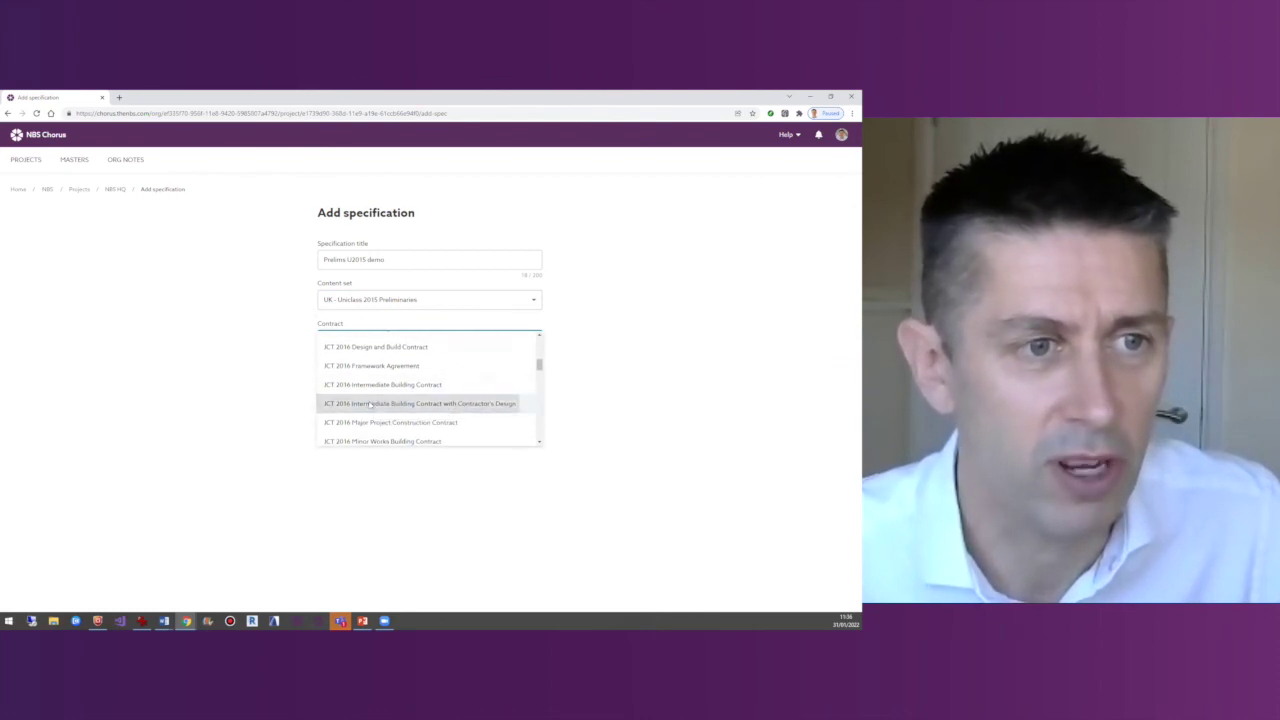
{"action": "left_click", "coordinate": [369, 405]}
{"action": "left_click", "coordinate": [524, 378]}
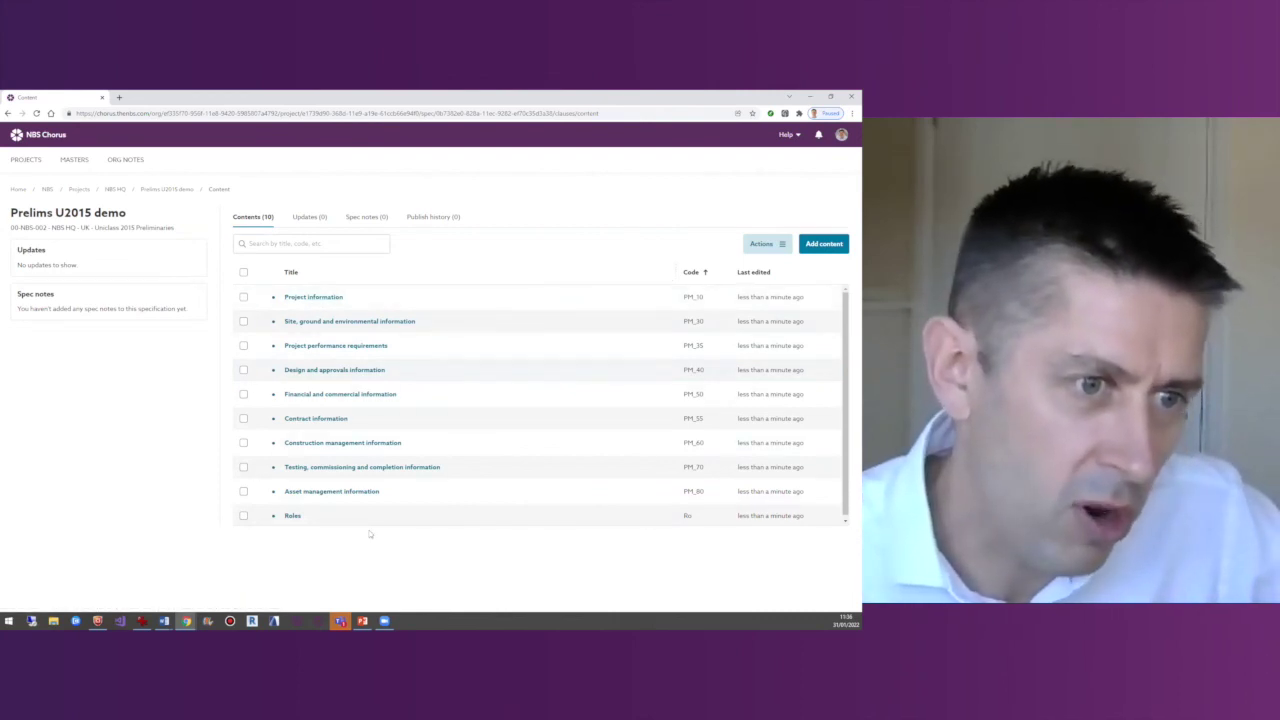
Open Site, ground and environmental information and delete the Project performance requirements and Design and approvals information sections from the specification.
{"action": "left_click", "coordinate": [301, 322]}
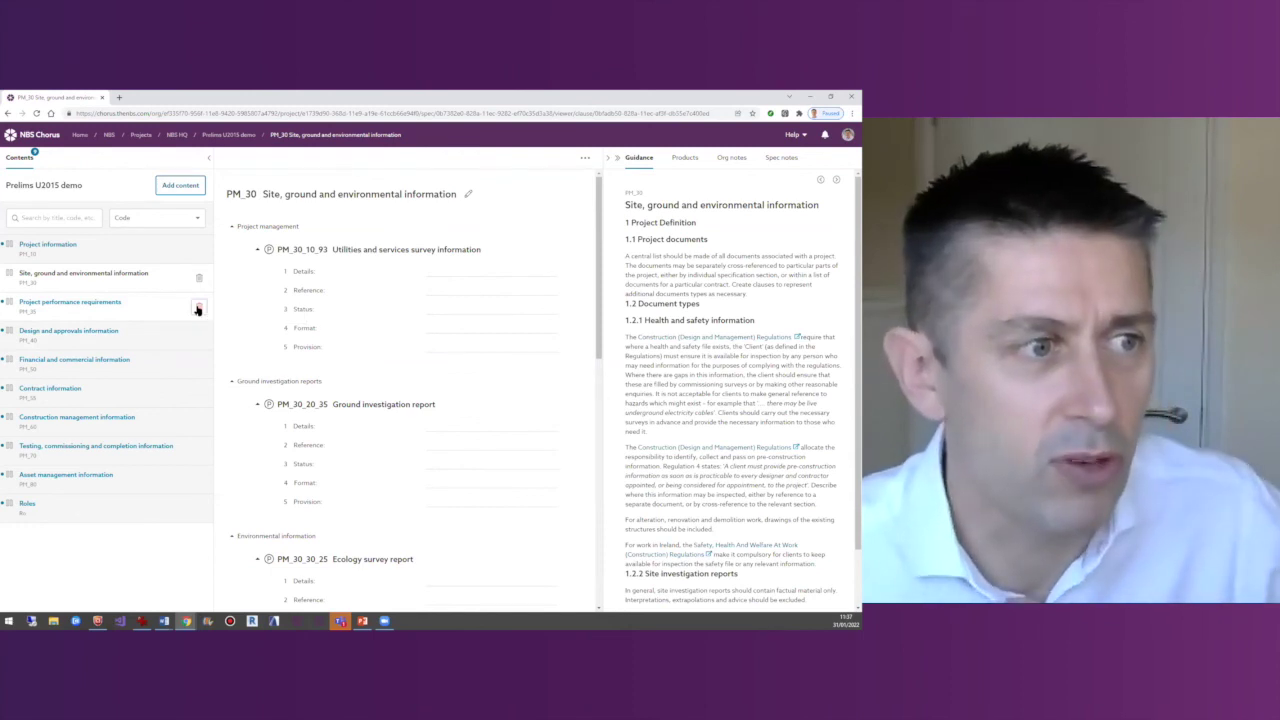
{"action": "left_click", "coordinate": [198, 309]}
{"action": "left_click", "coordinate": [526, 398]}
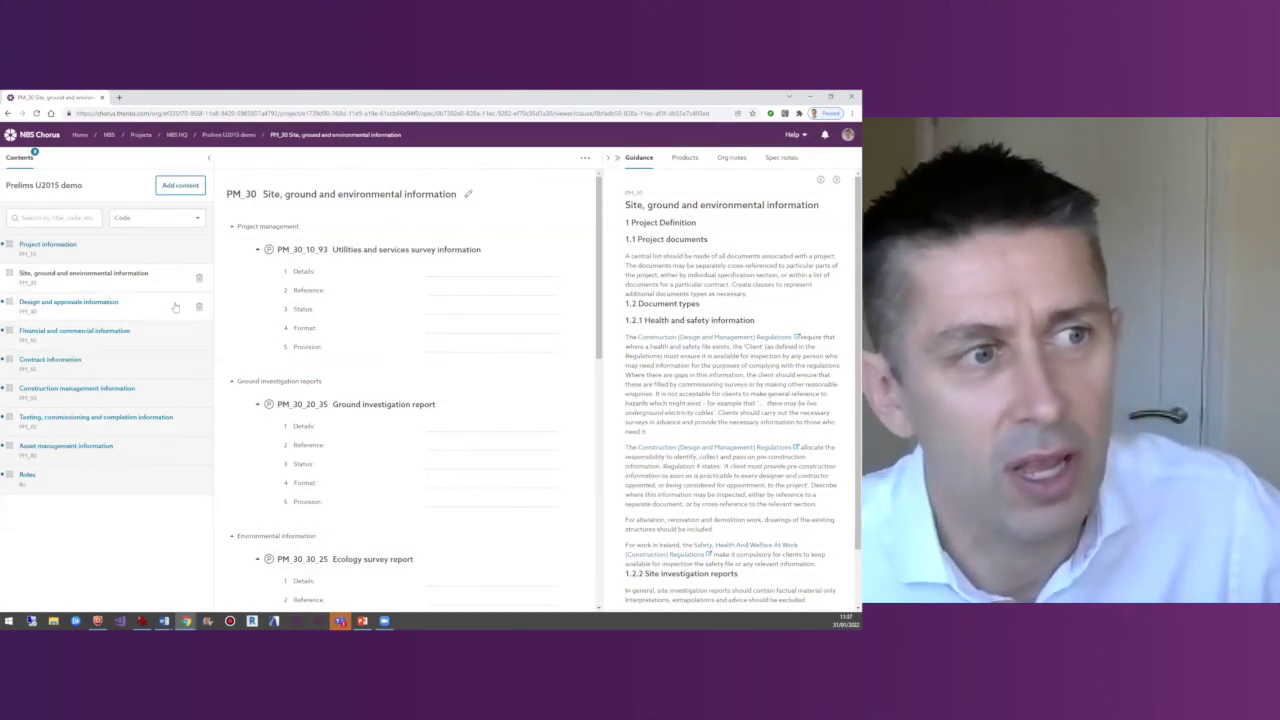
{"action": "left_click", "coordinate": [199, 309]}
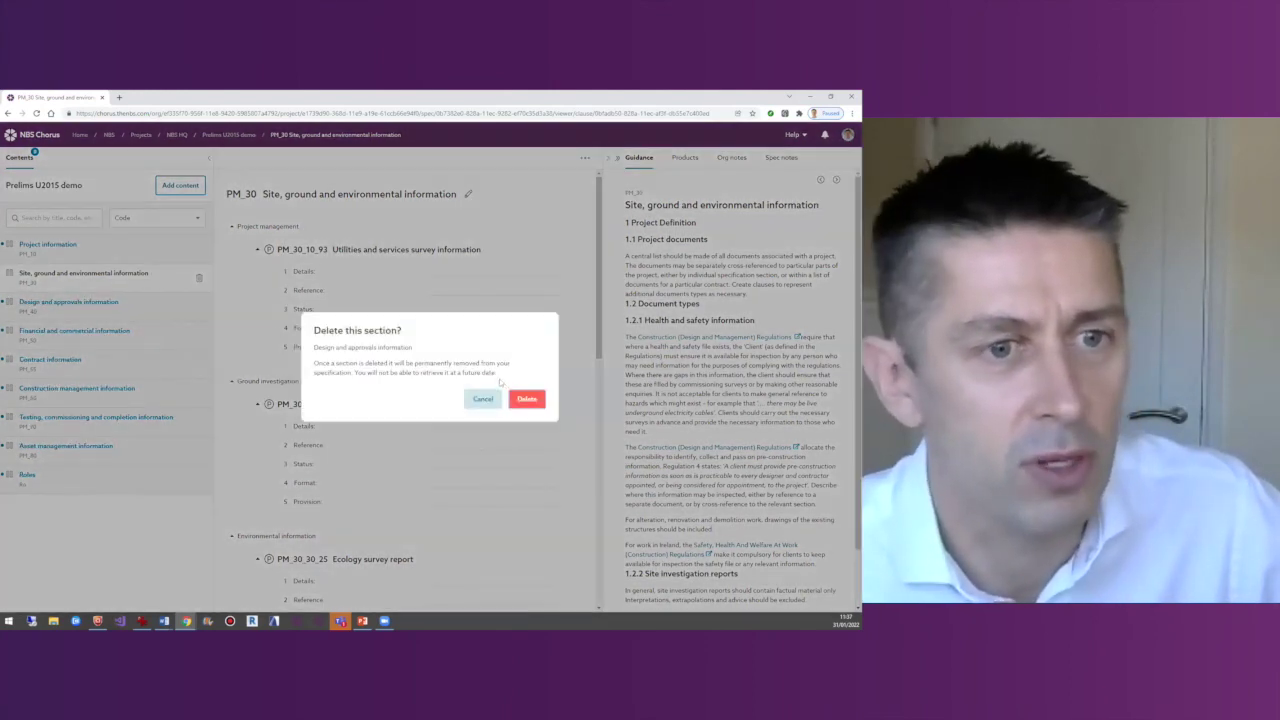
{"action": "left_click", "coordinate": [524, 404]}
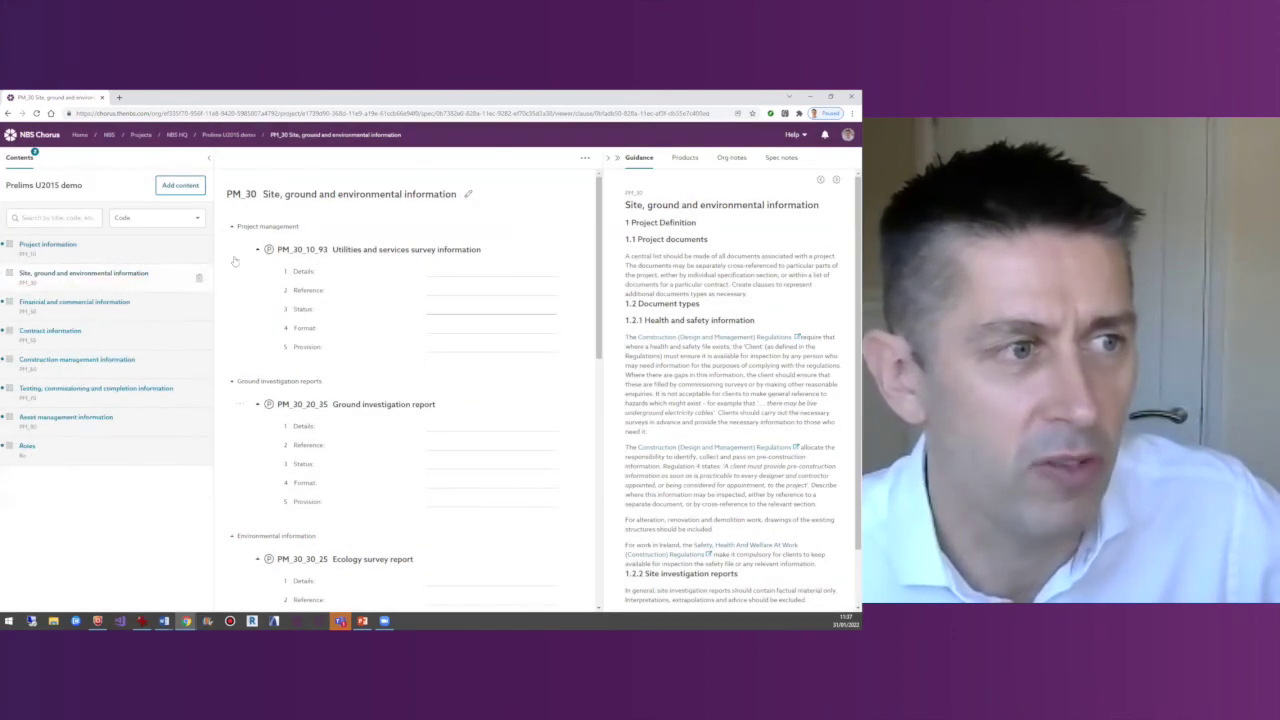
In the Incognito window, switch the organization to NBS Technical Solutions.
{"action": "mouse_move", "coordinate": [185, 621]}
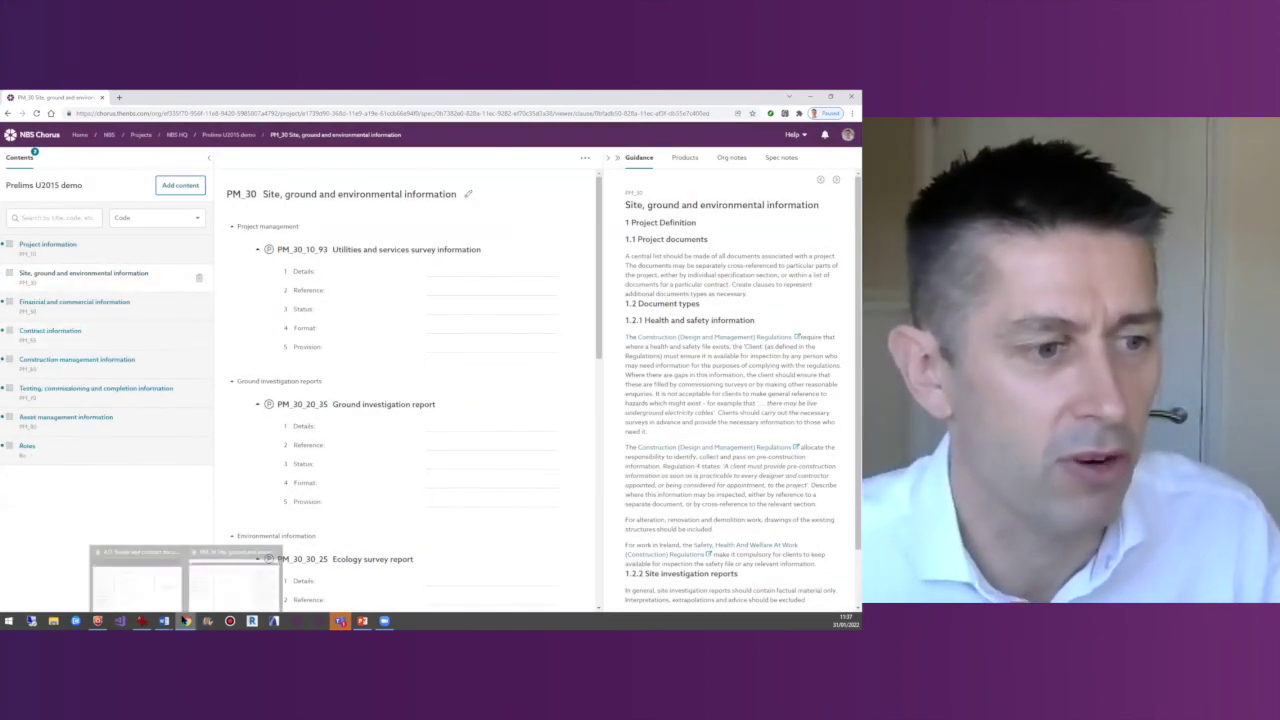
{"action": "left_click", "coordinate": [143, 583]}
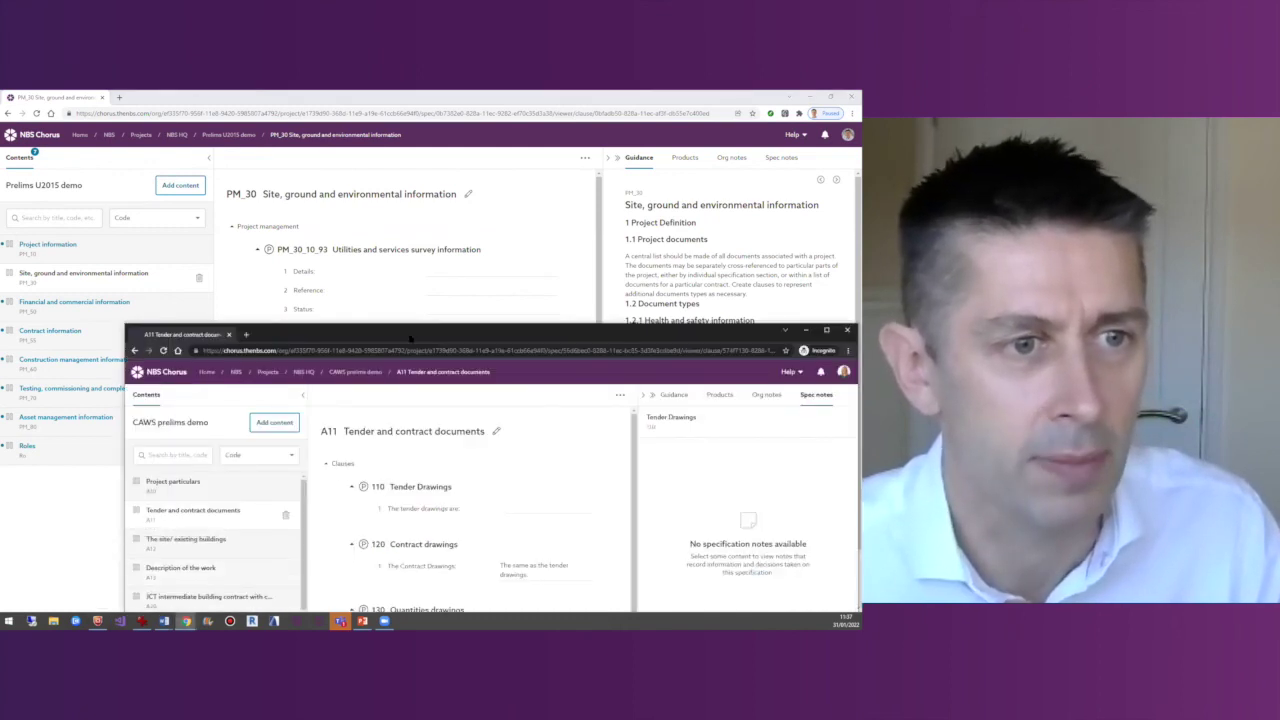
{"action": "left_click_drag", "start_coordinate": [274, 138], "coordinate": [274, 142]}
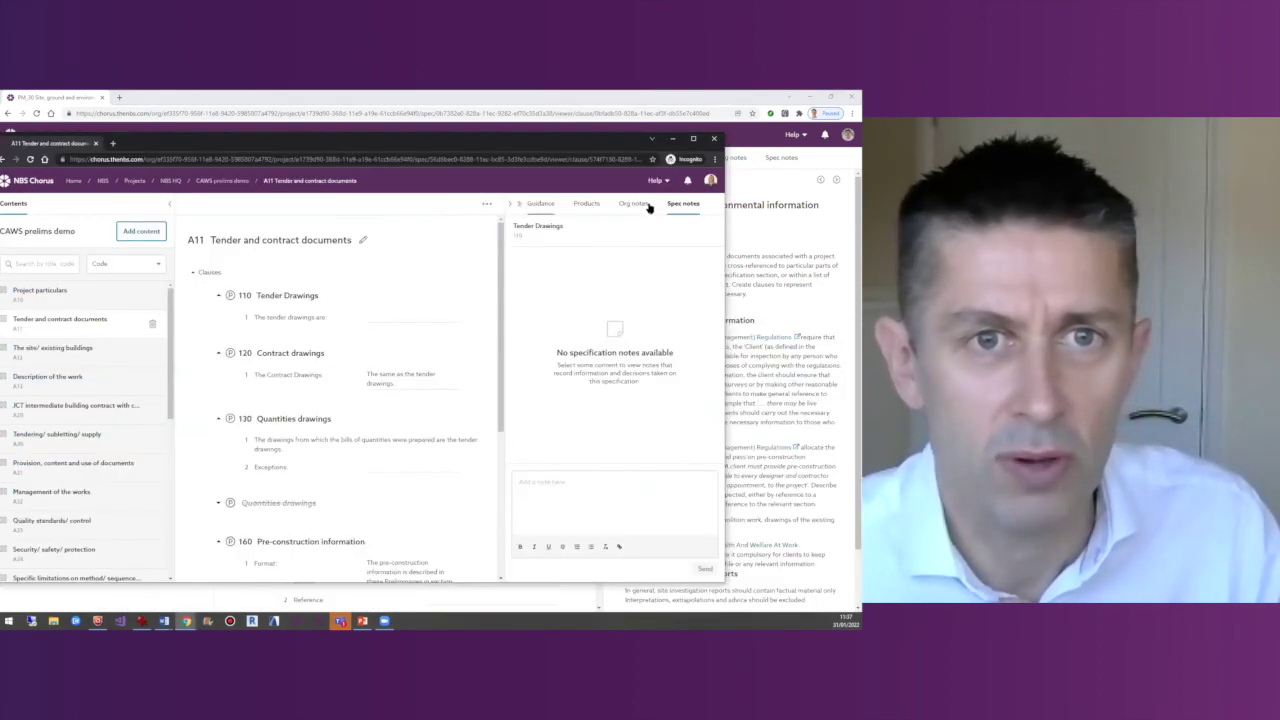
{"action": "left_click", "coordinate": [710, 181]}
{"action": "left_click", "coordinate": [670, 259]}
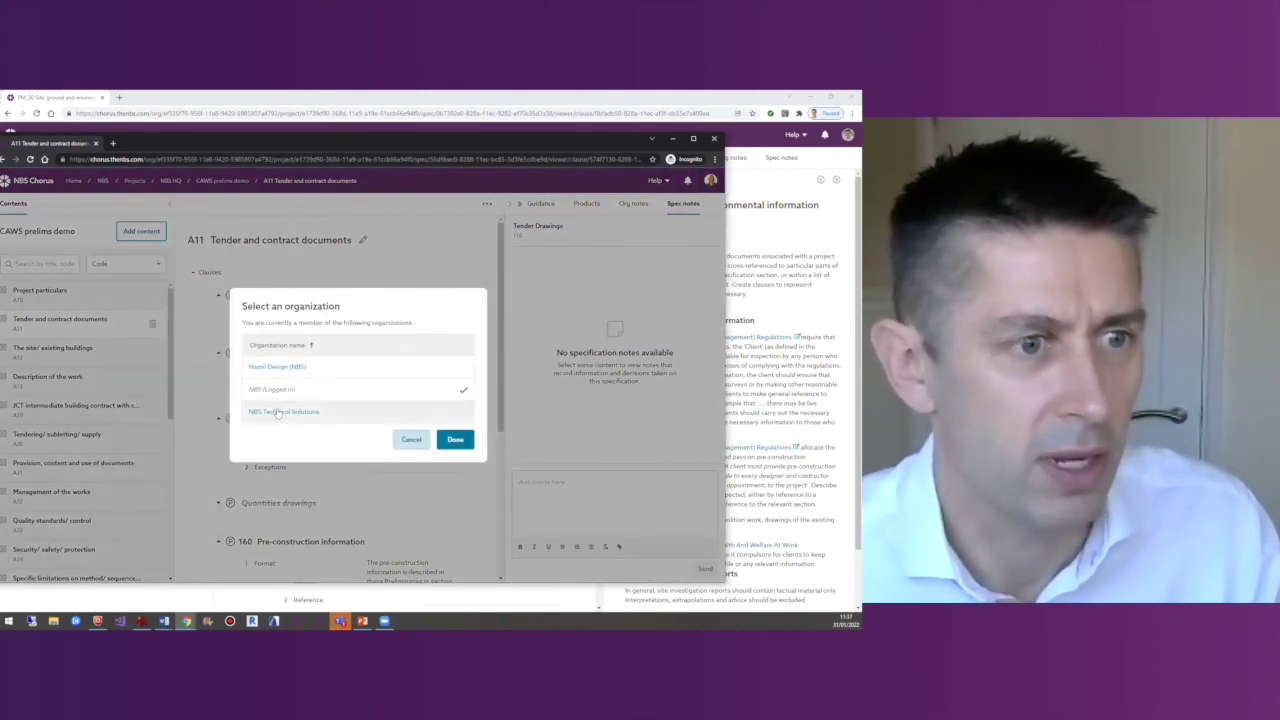
{"action": "left_click", "coordinate": [280, 411]}
{"action": "left_click", "coordinate": [453, 446]}
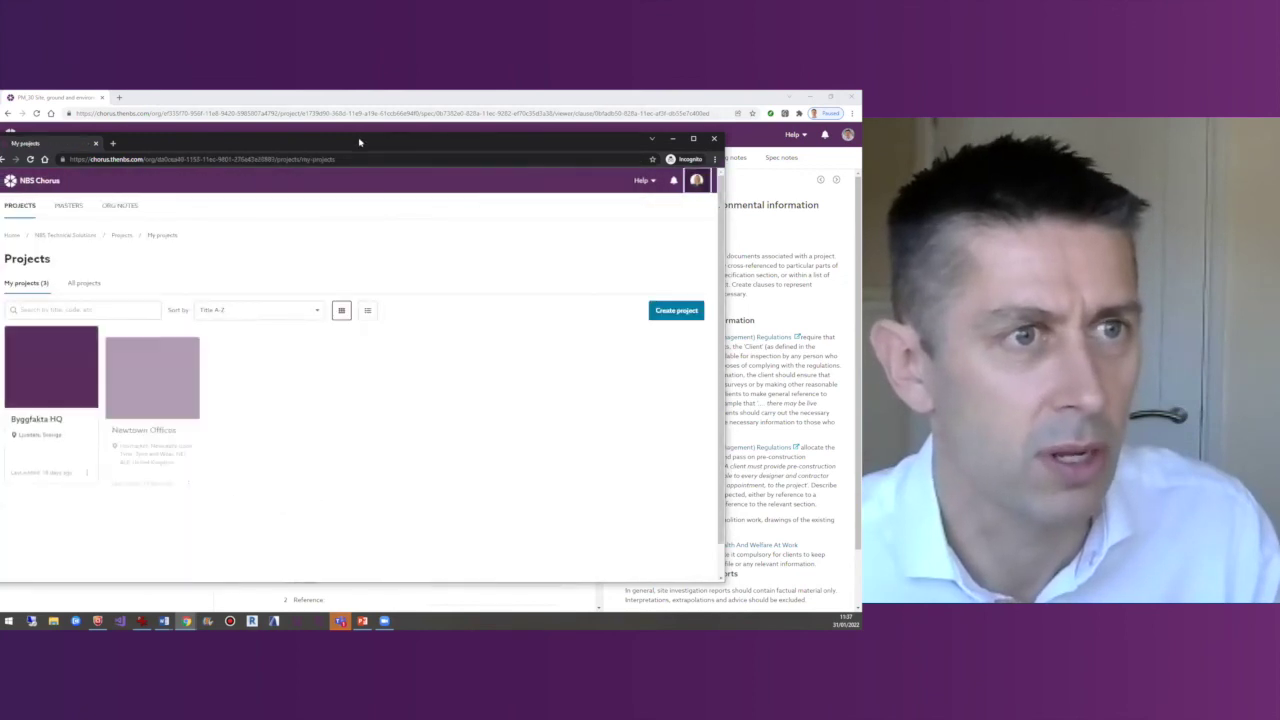
Open PM_40 Design and approvals information in the Office refurbishment project's General conditions and whole building performance specification.
{"action": "left_click_drag", "start_coordinate": [360, 140], "coordinate": [432, 144]}
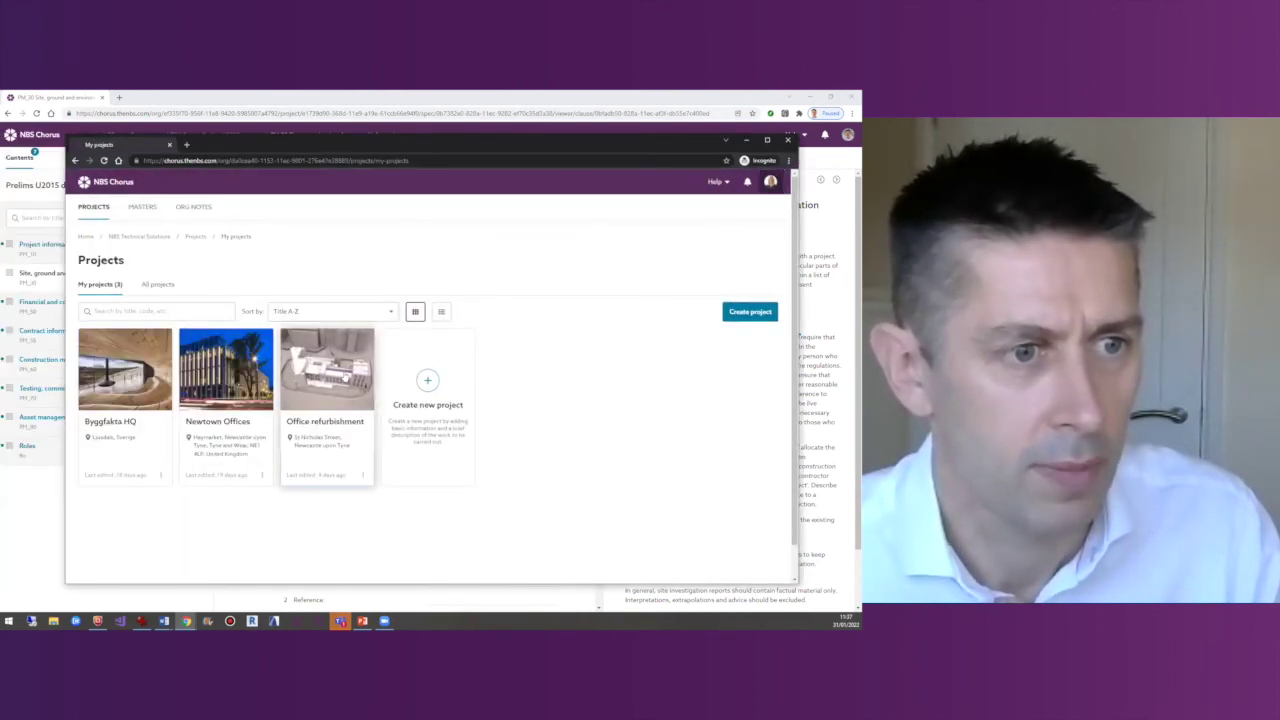
{"action": "left_click", "coordinate": [355, 375]}
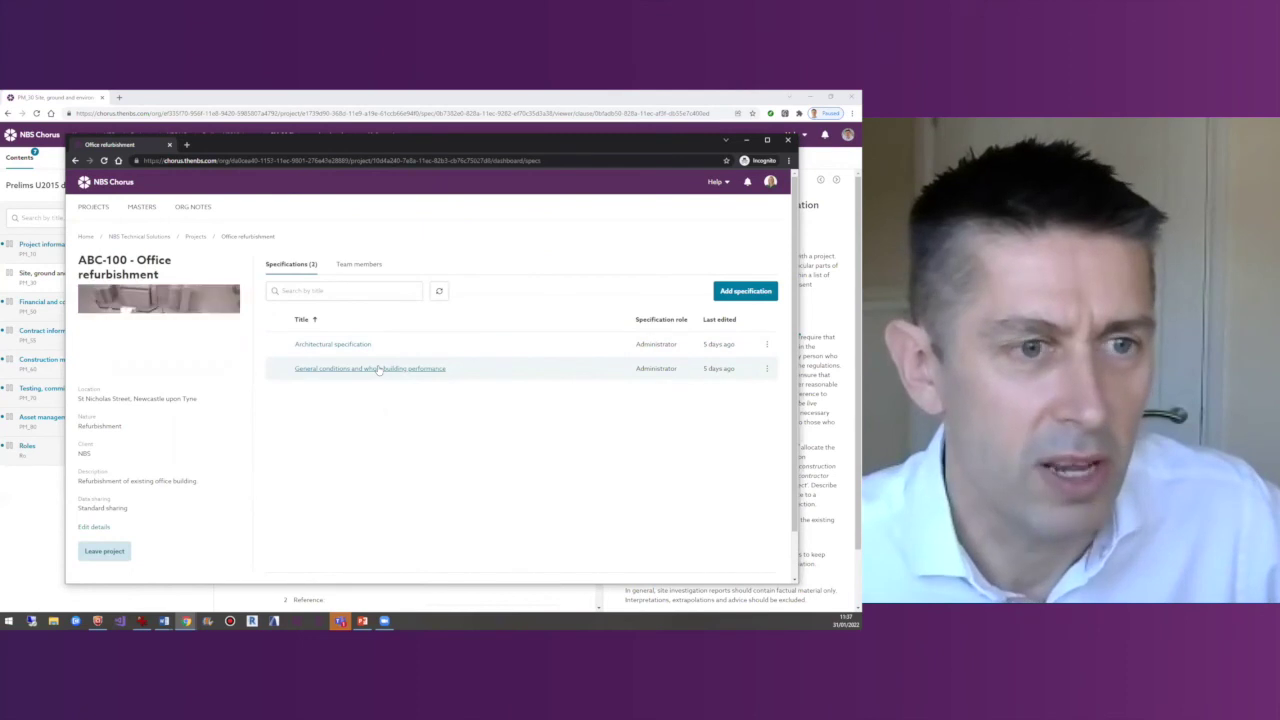
{"action": "left_click", "coordinate": [378, 369]}
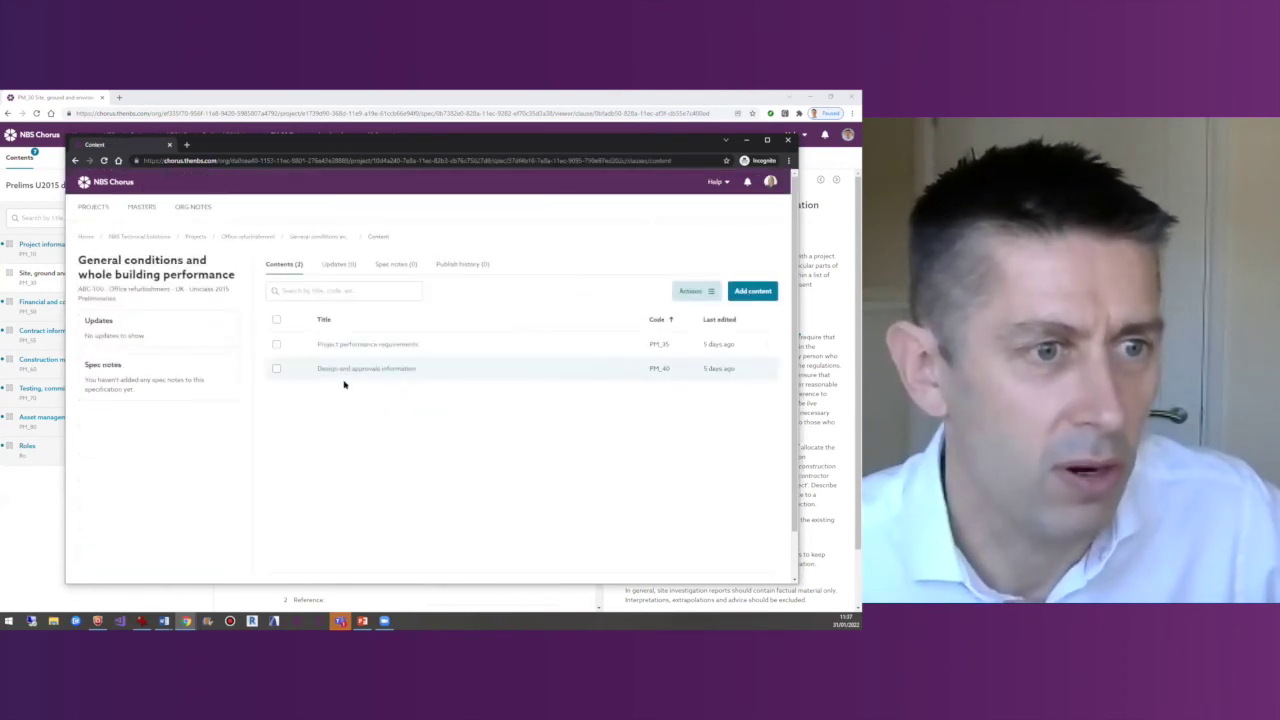
{"action": "left_click", "coordinate": [405, 369]}
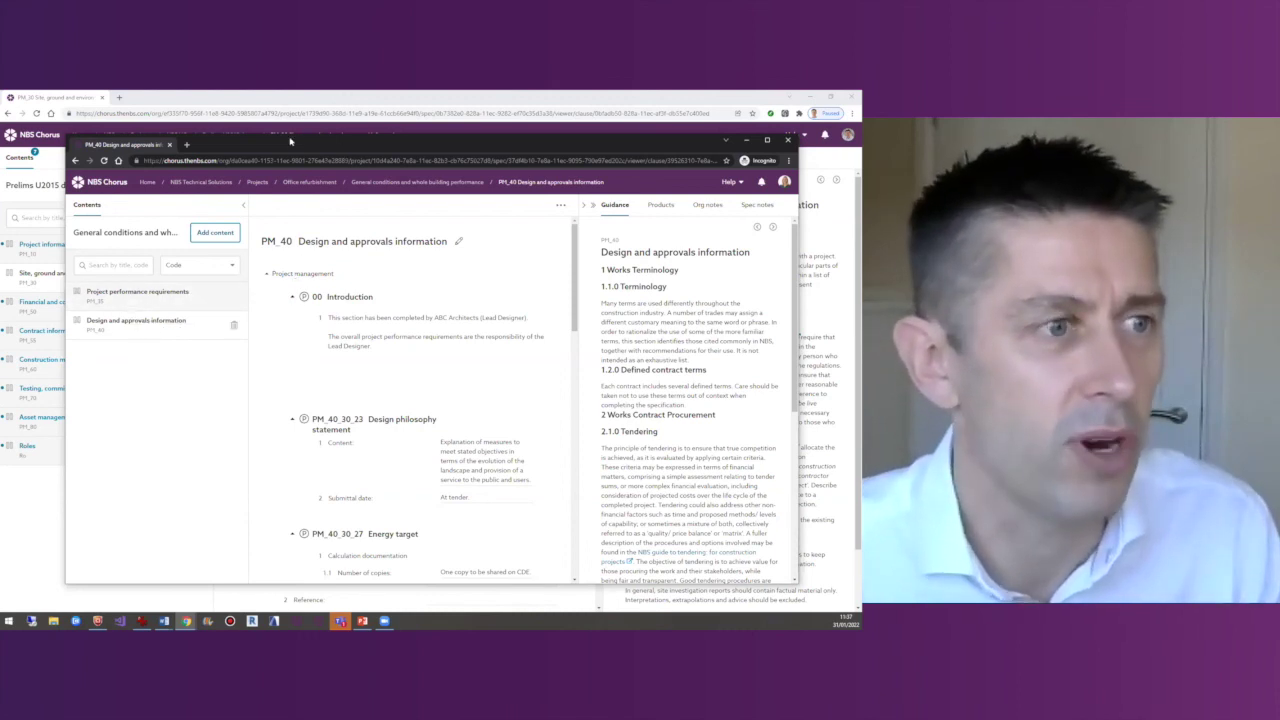
{"action": "left_click_drag", "start_coordinate": [361, 146], "coordinate": [426, 175]}
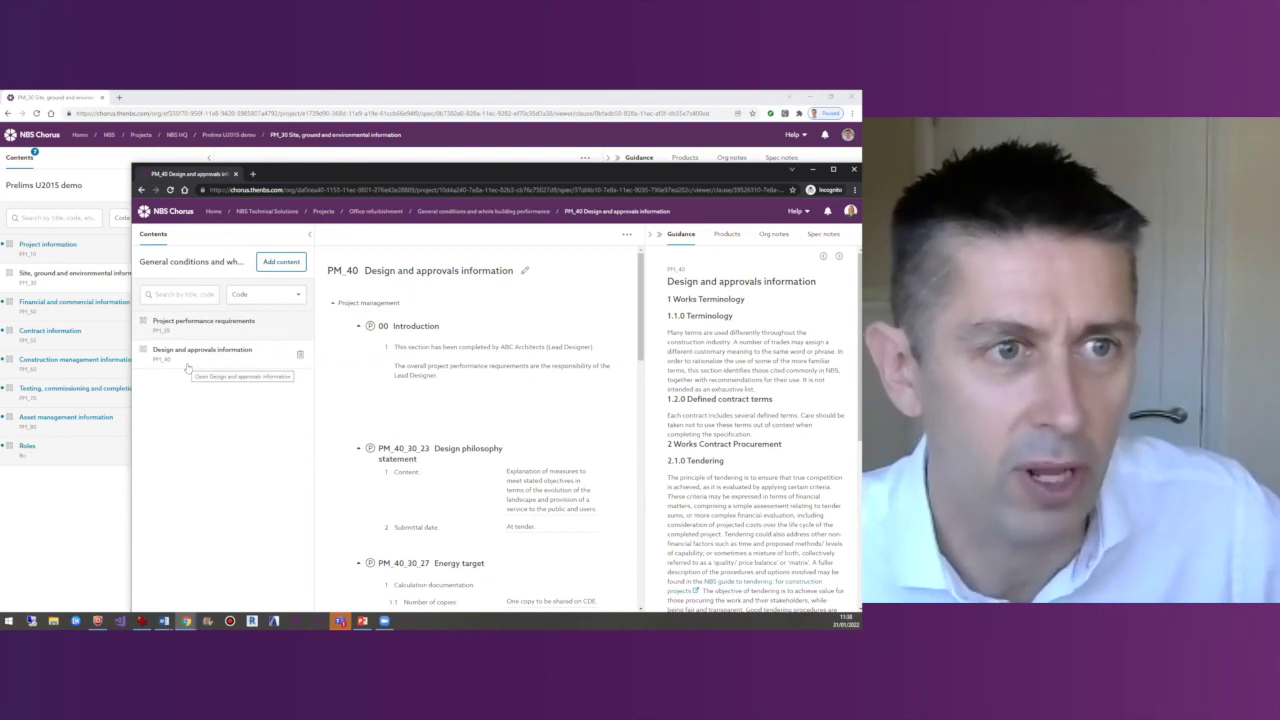
Return to the specification's contents list and copy both sections, Project performance requirements and Design and approvals information.
{"action": "left_click", "coordinate": [463, 212]}
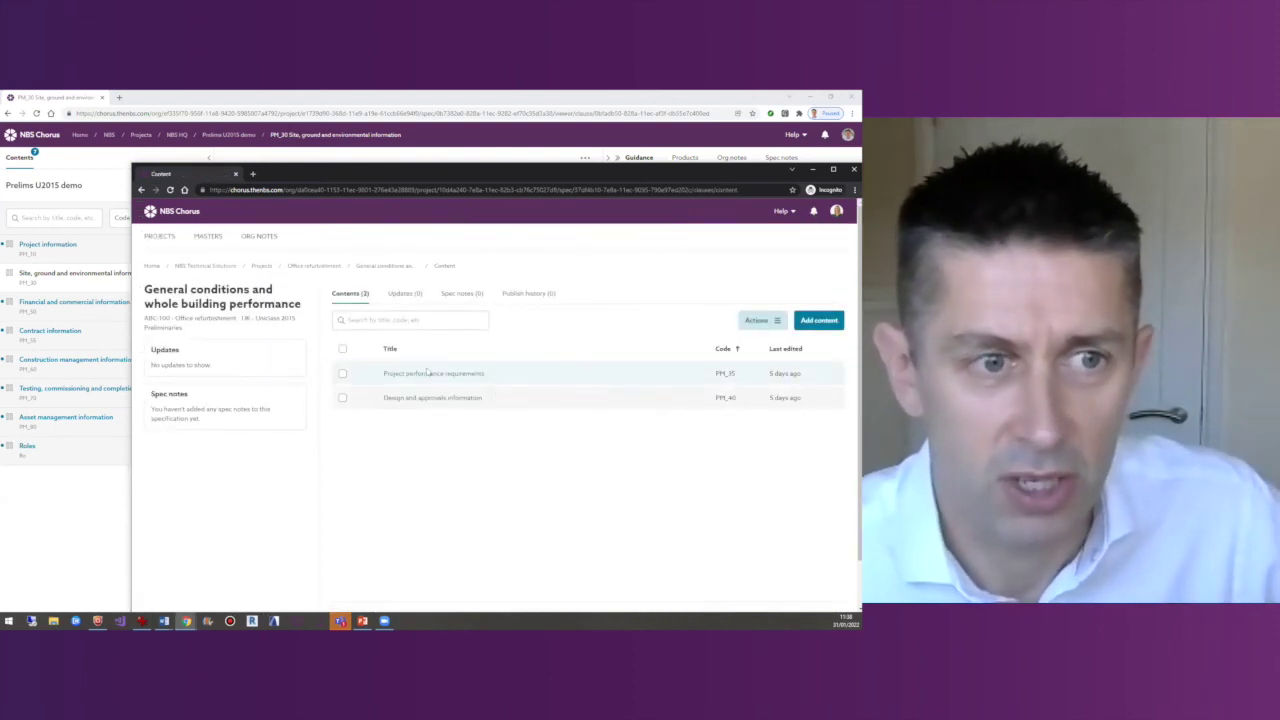
{"action": "left_click", "coordinate": [342, 399]}
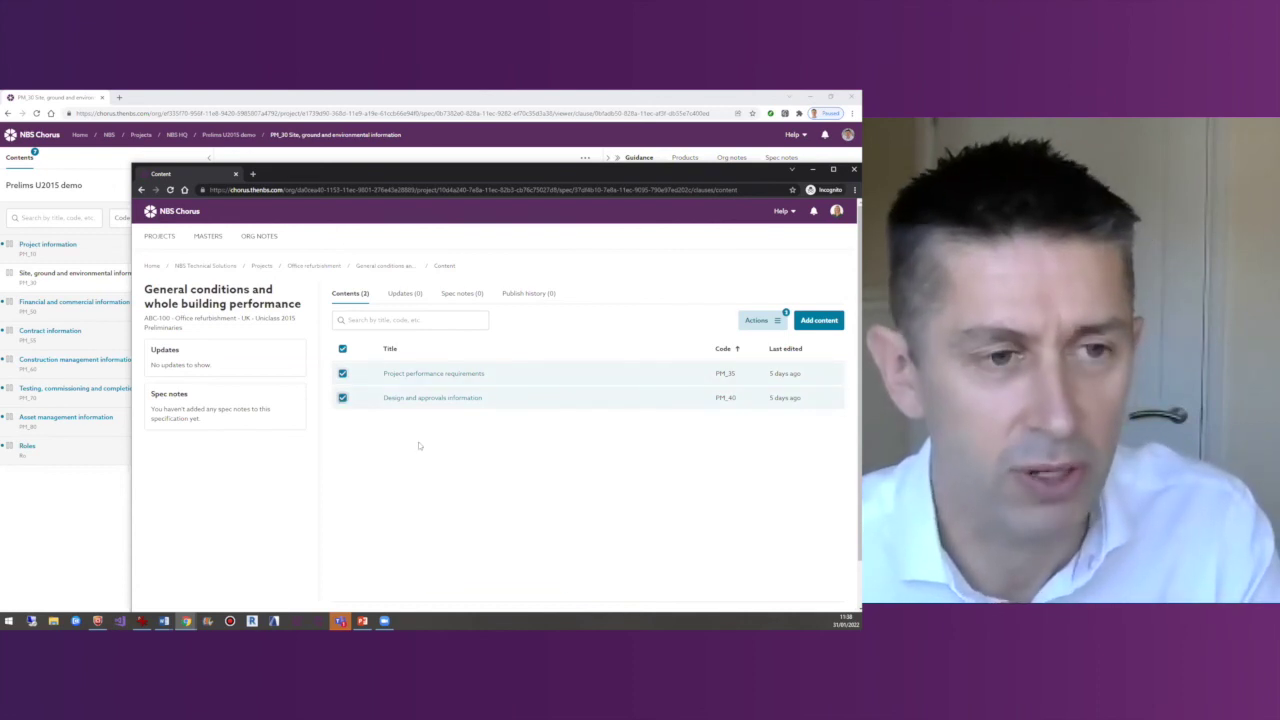
{"action": "key", "text": "ctrl+c"}
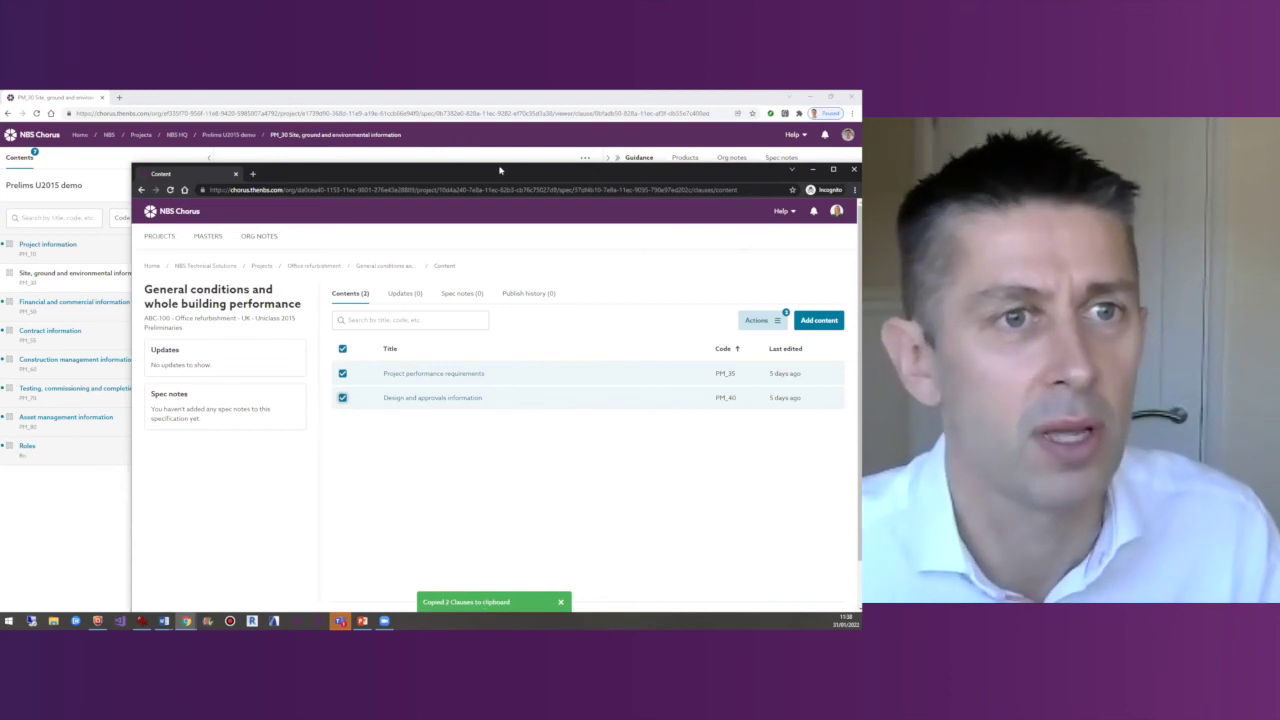
Switch the Incognito window's organization back to NBS and open the NBS HQ project.
{"action": "left_click_drag", "start_coordinate": [494, 171], "coordinate": [341, 172]}
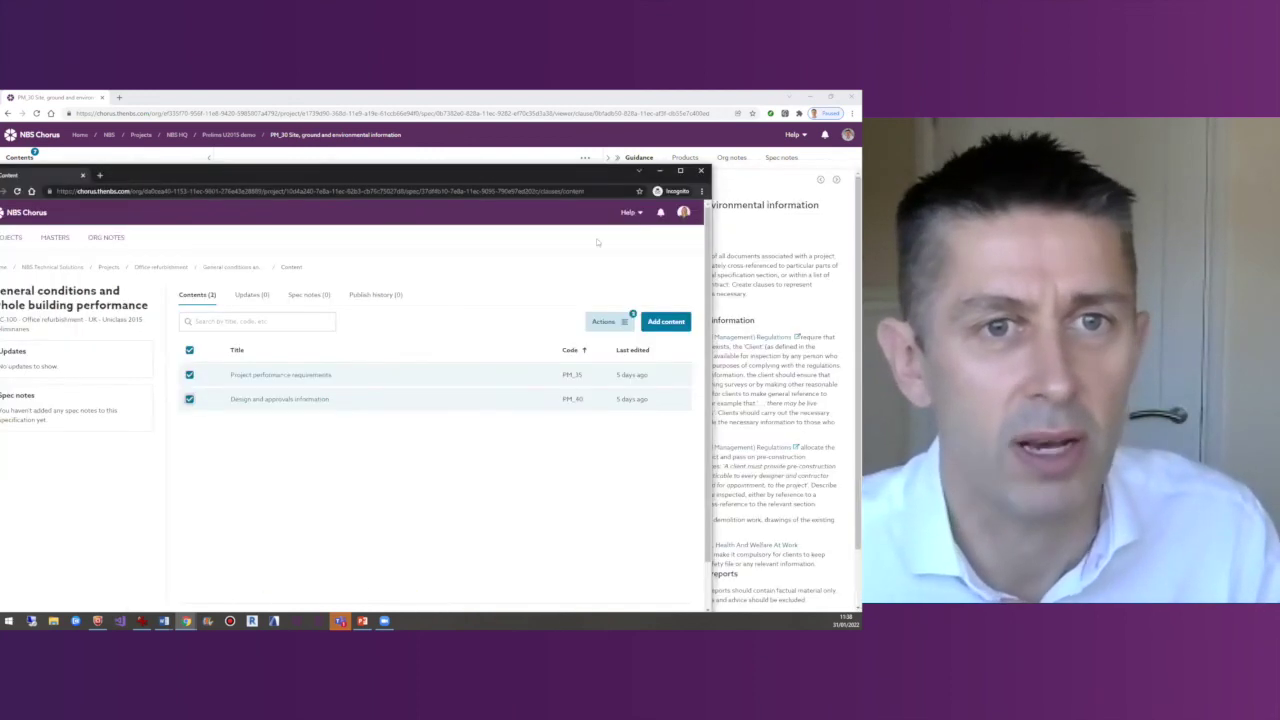
{"action": "left_click", "coordinate": [683, 212]}
{"action": "left_click", "coordinate": [439, 260]}
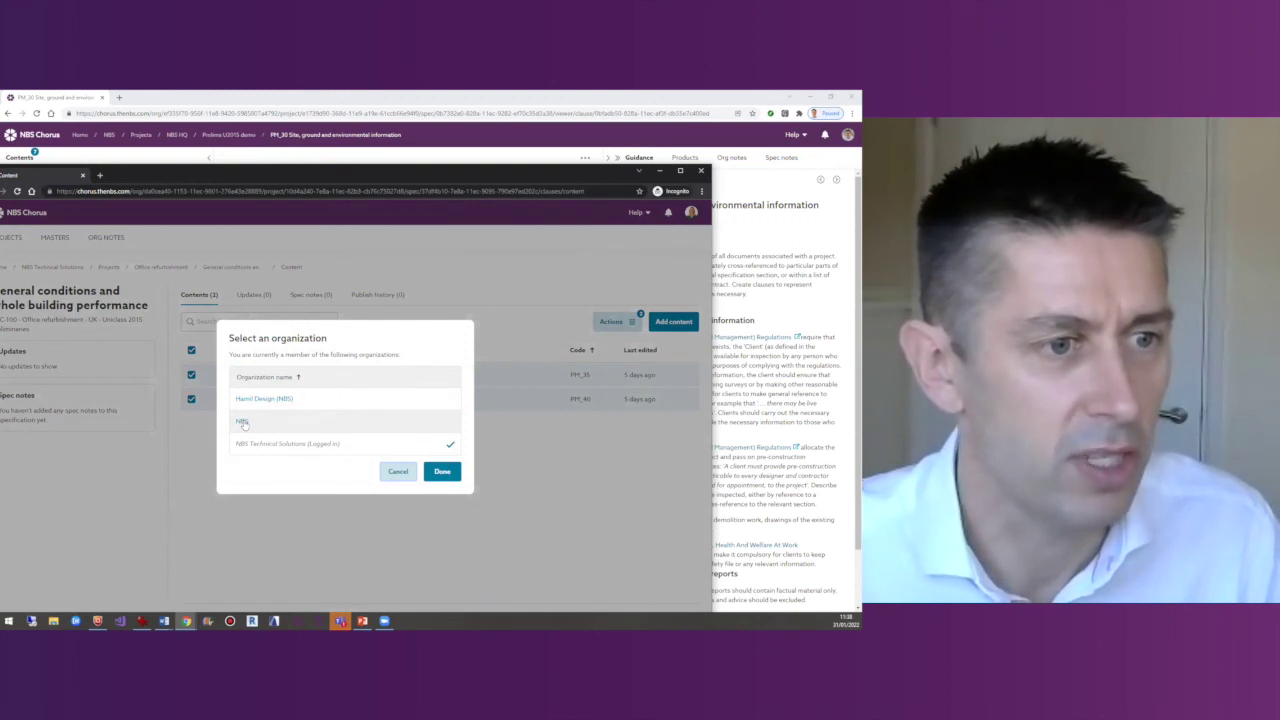
{"action": "left_click", "coordinate": [244, 422]}
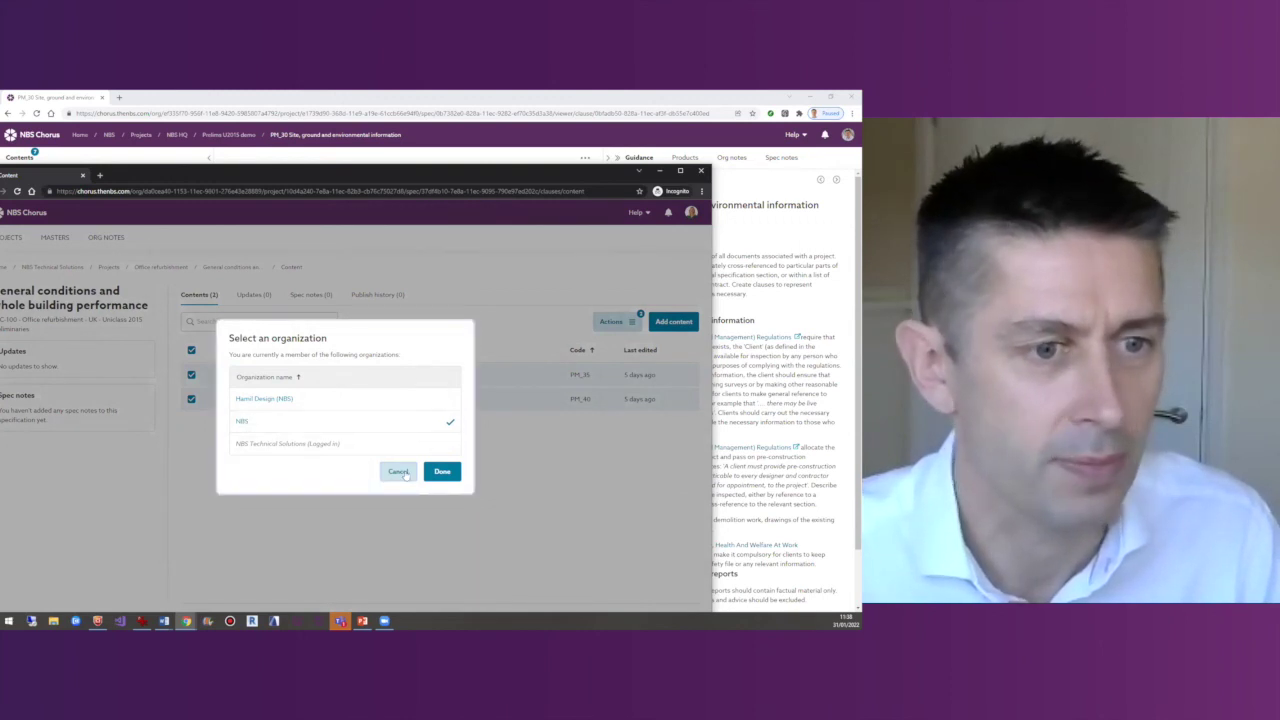
{"action": "left_click", "coordinate": [441, 471]}
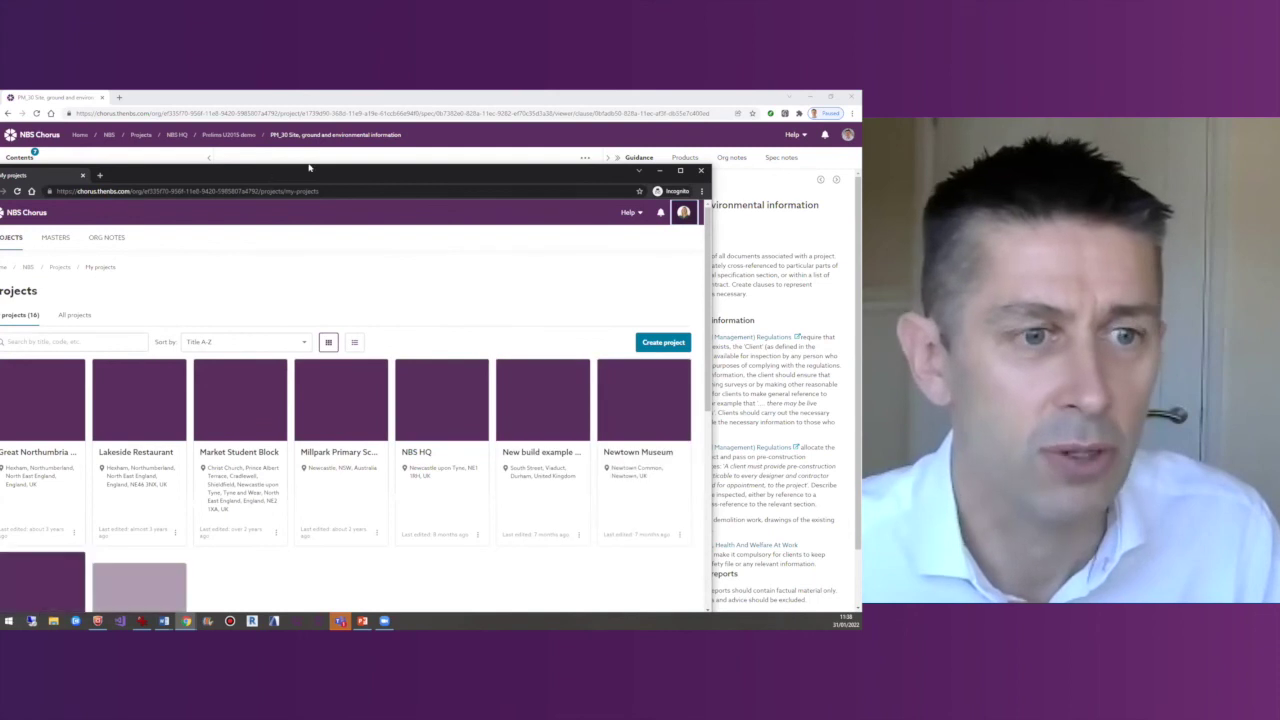
{"action": "left_click_drag", "start_coordinate": [383, 152], "coordinate": [385, 152]}
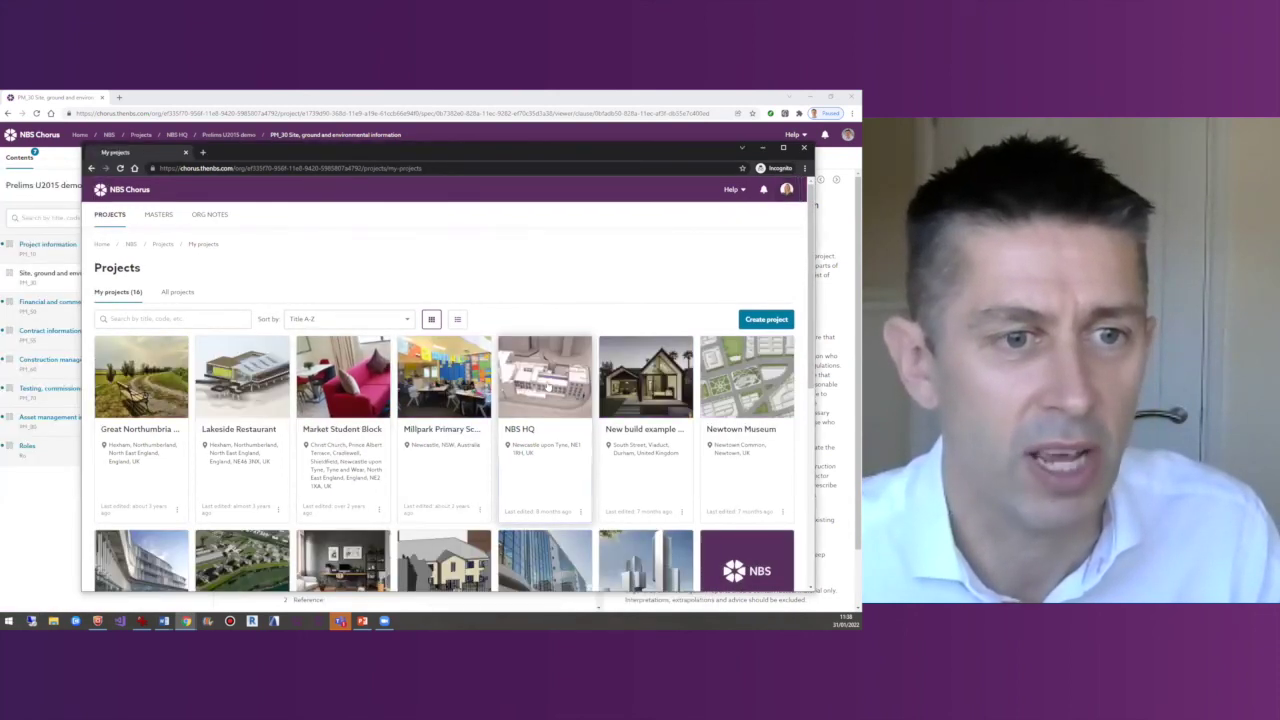
{"action": "left_click", "coordinate": [548, 388]}
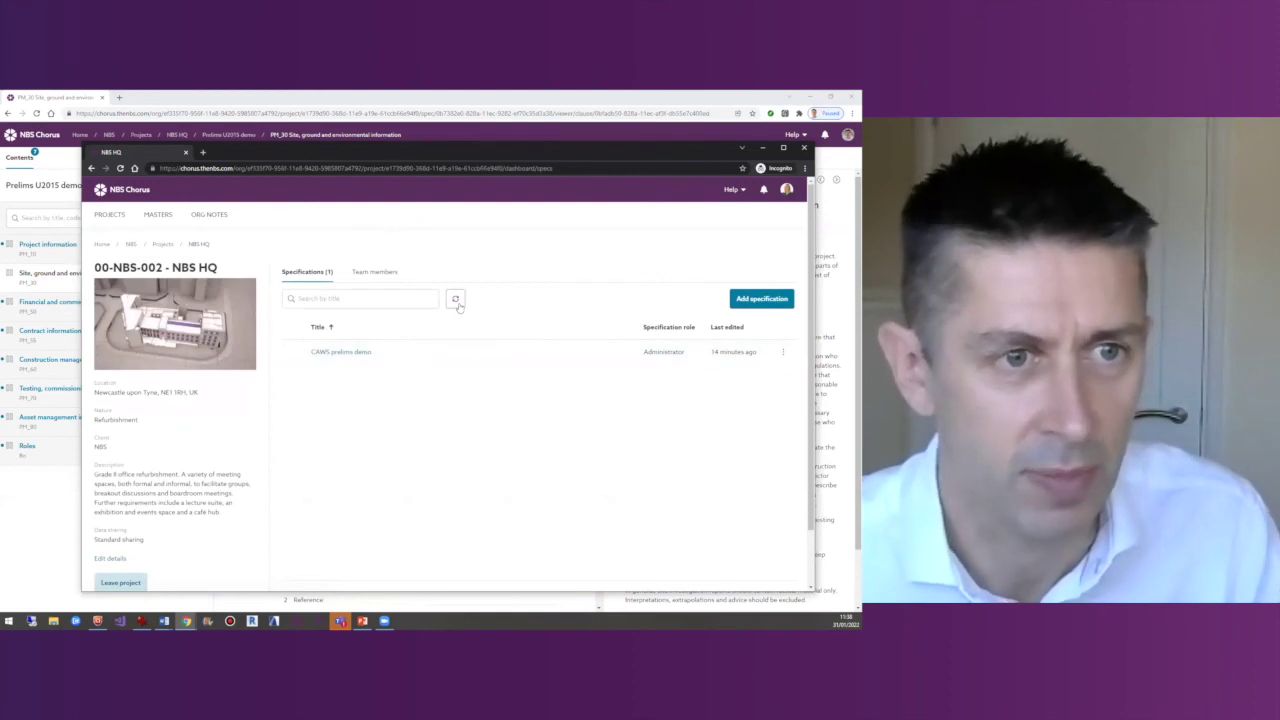